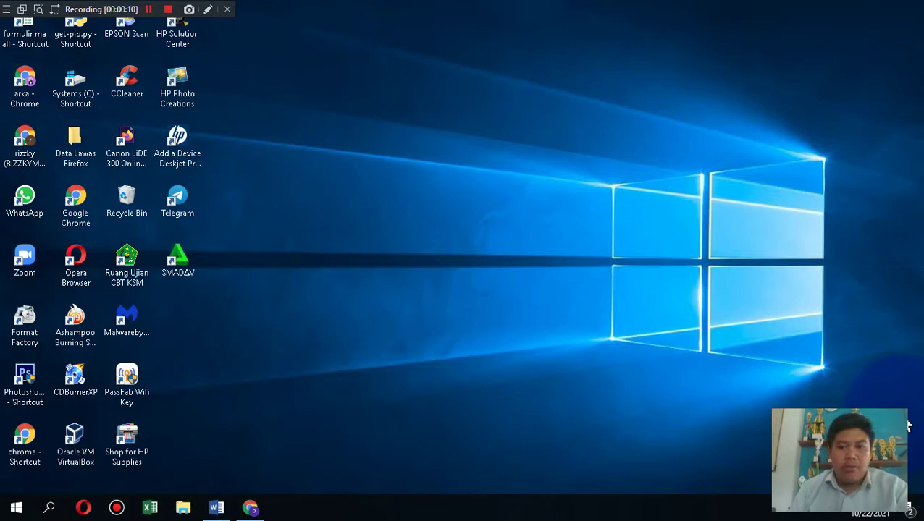
# Step: Bring the Word document with the exam committee's login details to the front
pyautogui.press('XF86AudioRaiseVolume')
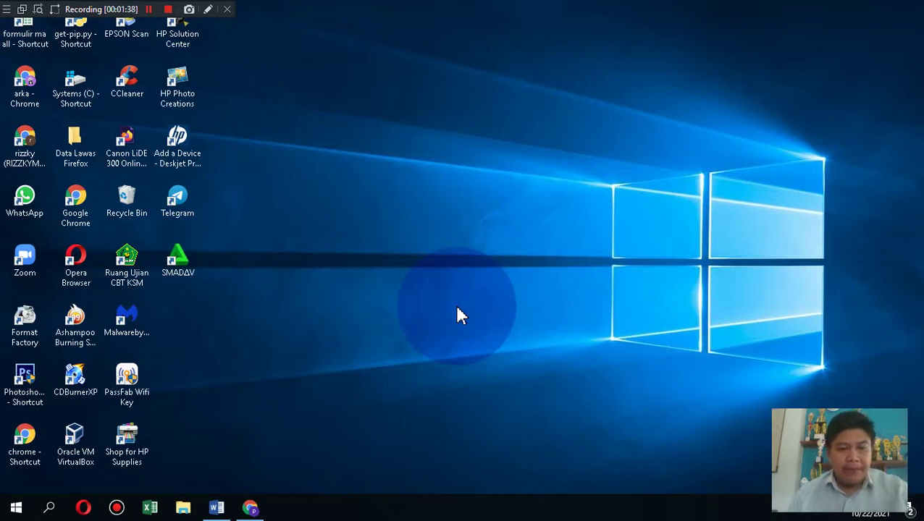
pyautogui.click(218, 509)
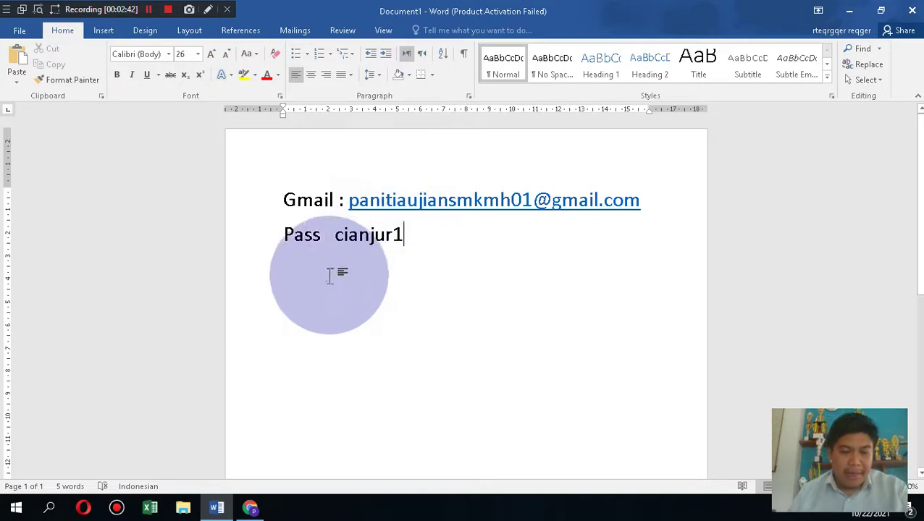
# Step: Confirm the signed-in exam committee account in Chrome and go to Google Drive
pyautogui.click(254, 507)
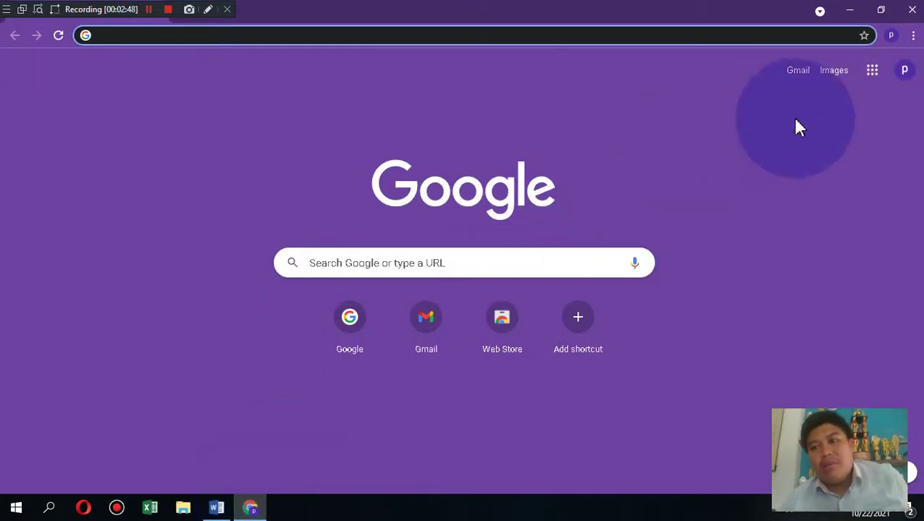
pyautogui.click(904, 73)
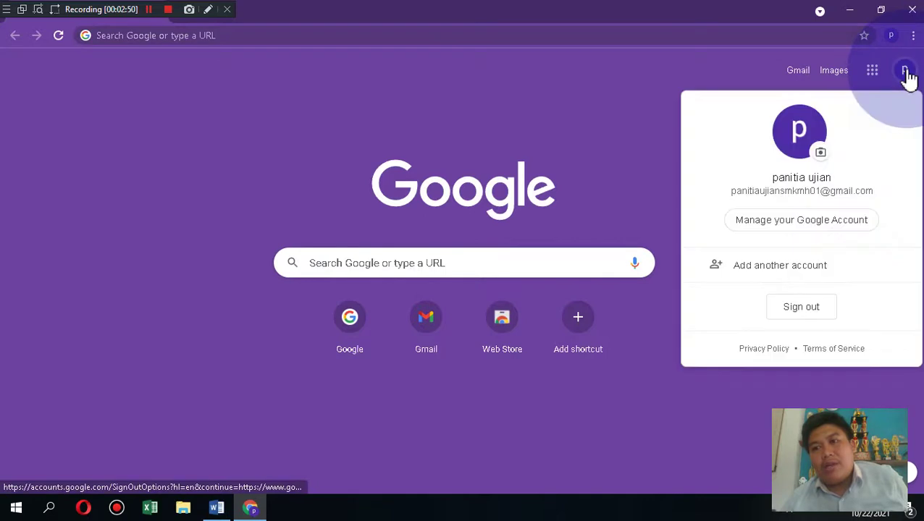
pyautogui.click(803, 183)
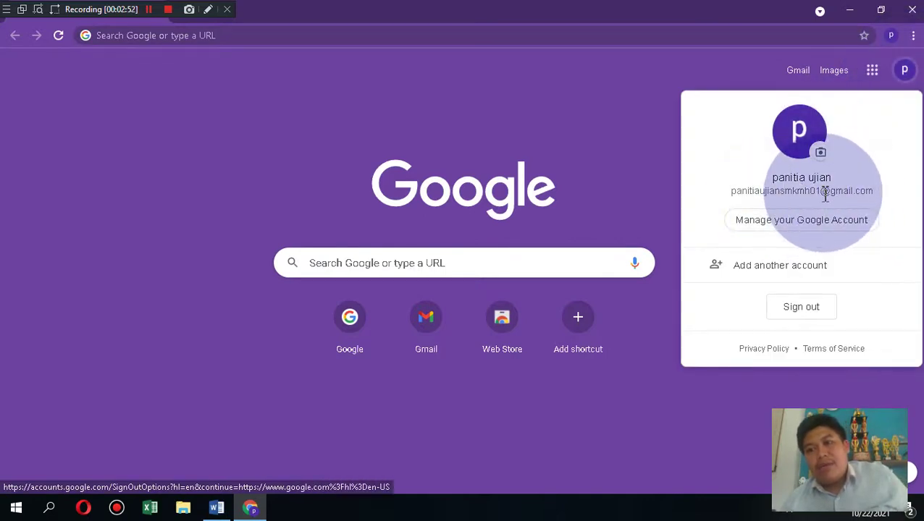
pyautogui.click(645, 131)
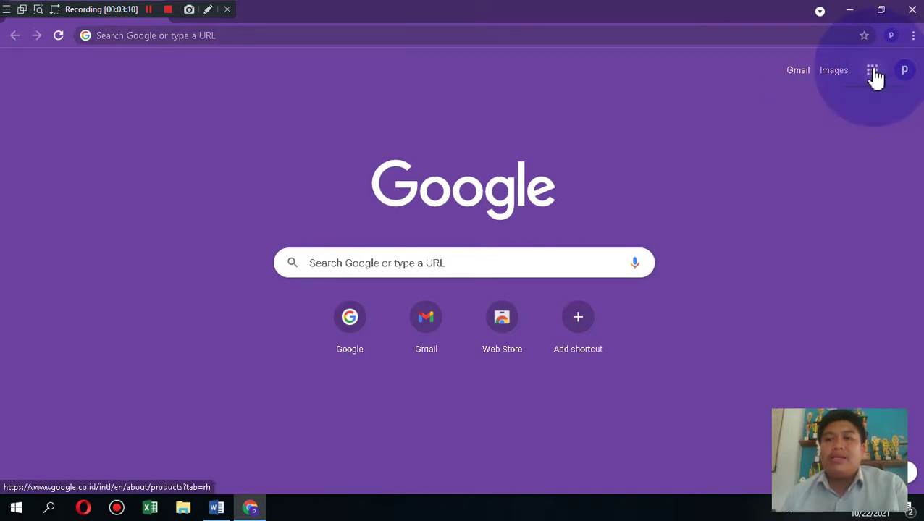
pyautogui.click(873, 72)
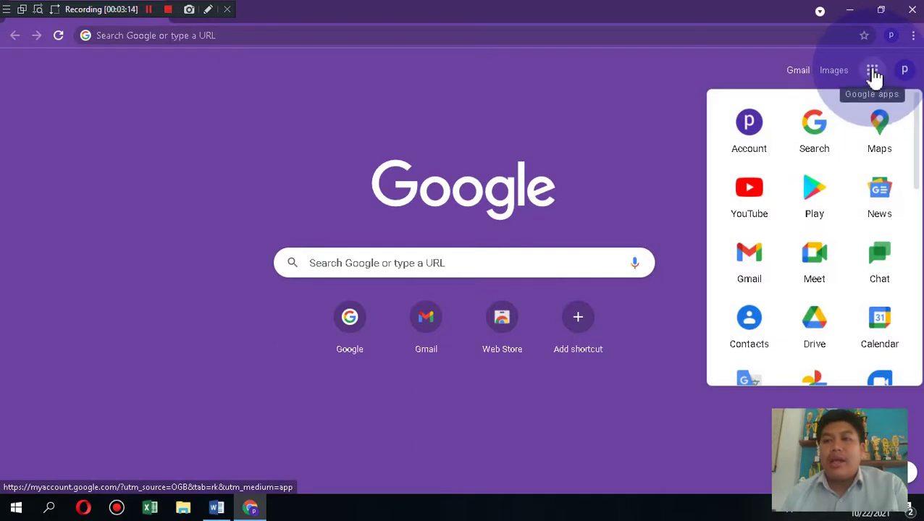
pyautogui.click(820, 332)
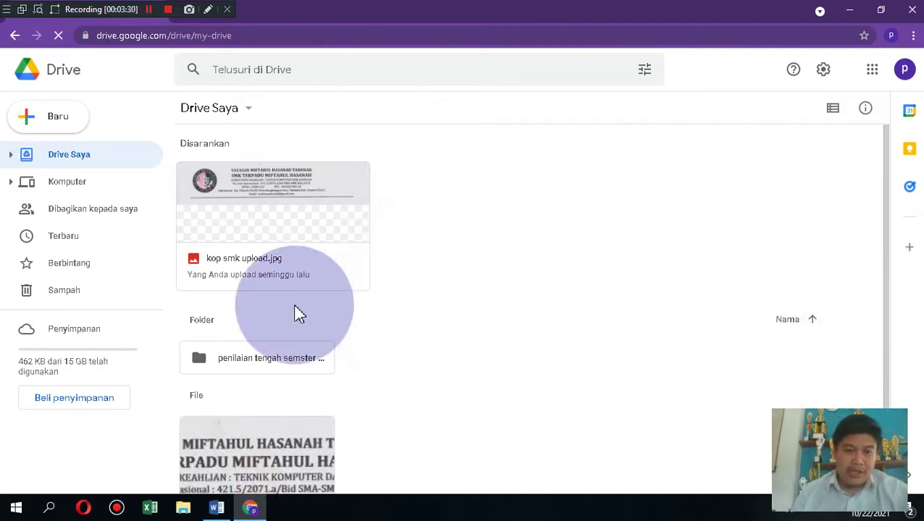
# Step: Create a blank Google Formulir from the Baru menu inside 'penilaian tengah semster 1 2021'
pyautogui.click(281, 358)
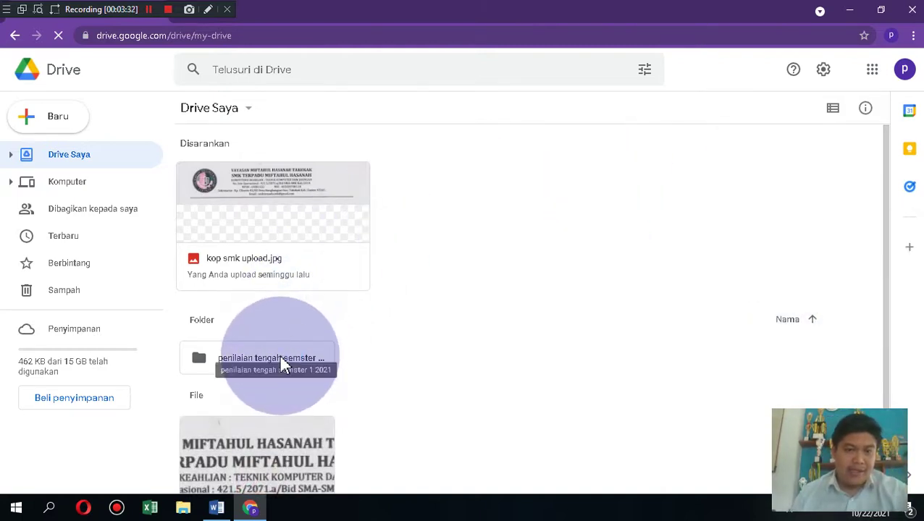
pyautogui.doubleClick(282, 364)
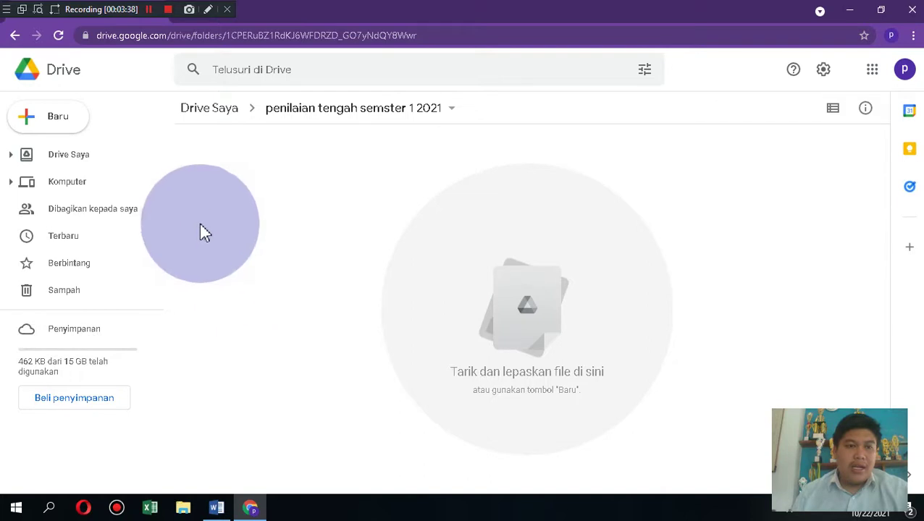
pyautogui.click(57, 122)
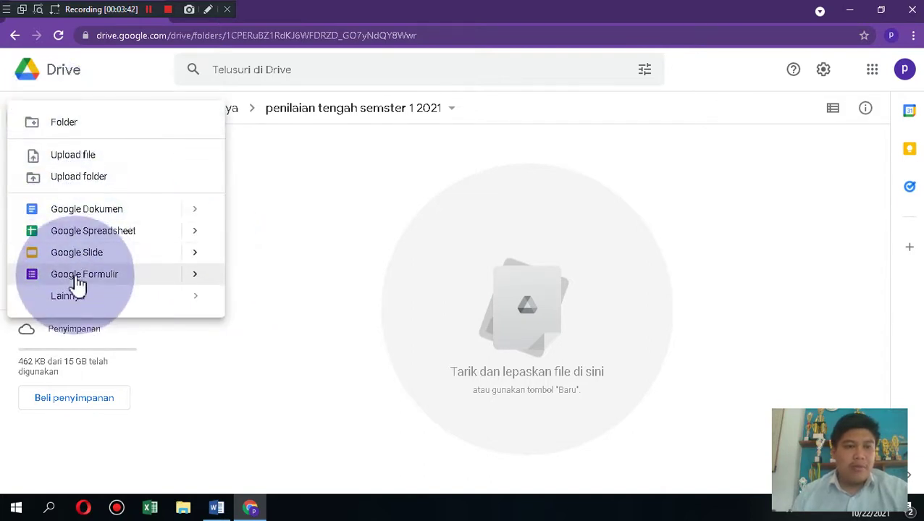
pyautogui.click(177, 281)
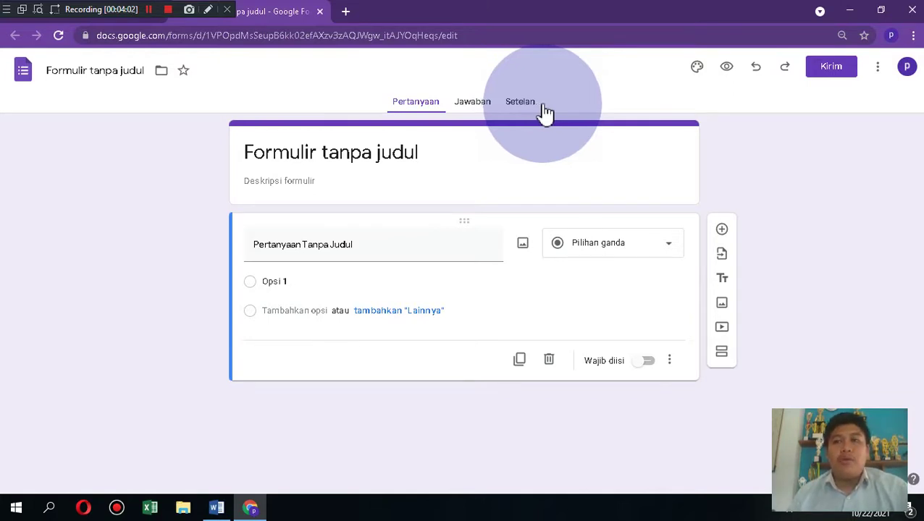
# Step: Upload 'kop smk upload' from D:\smk as the form's header image
pyautogui.click(699, 71)
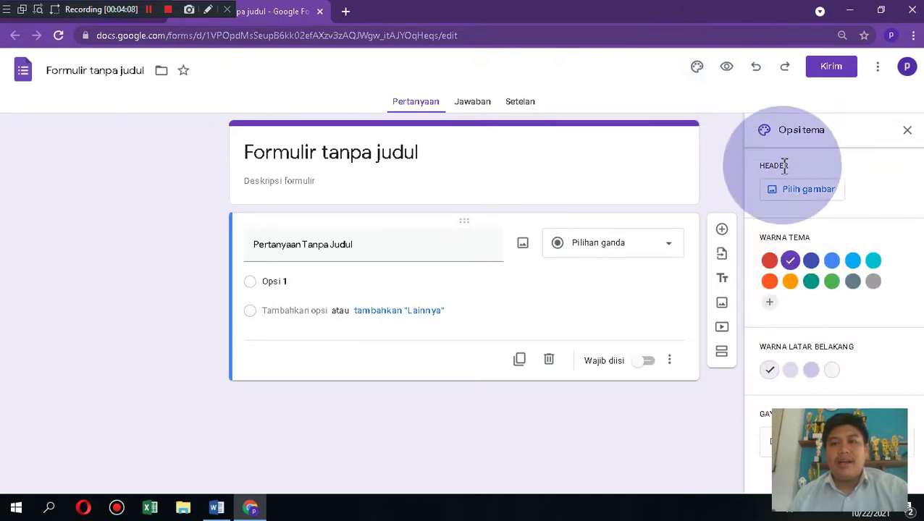
pyautogui.click(796, 189)
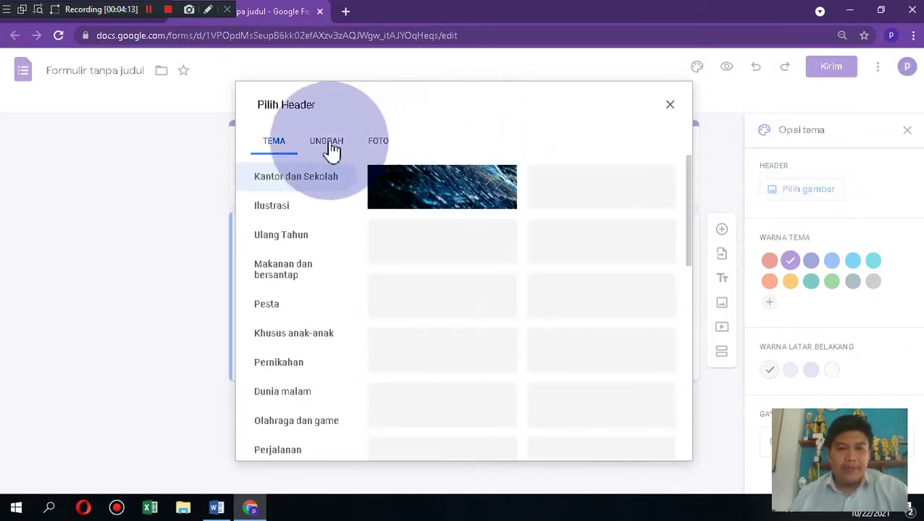
pyautogui.click(333, 148)
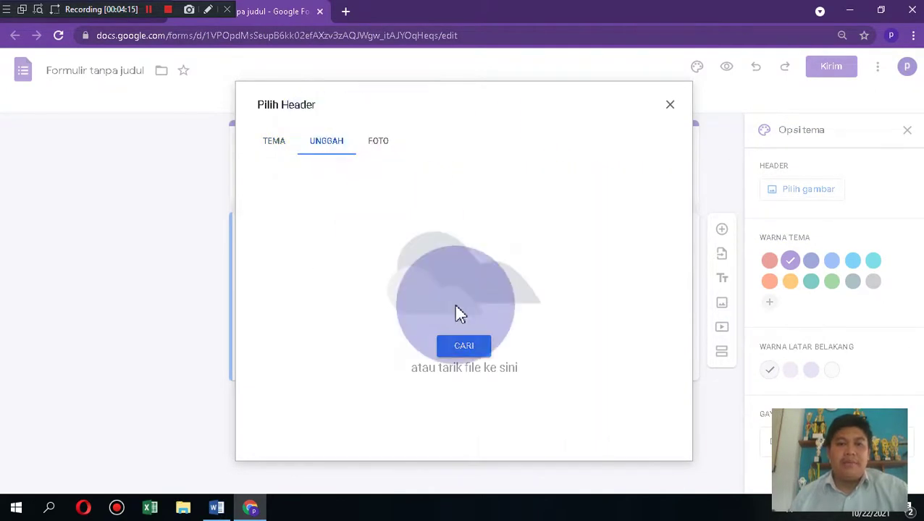
pyautogui.click(464, 346)
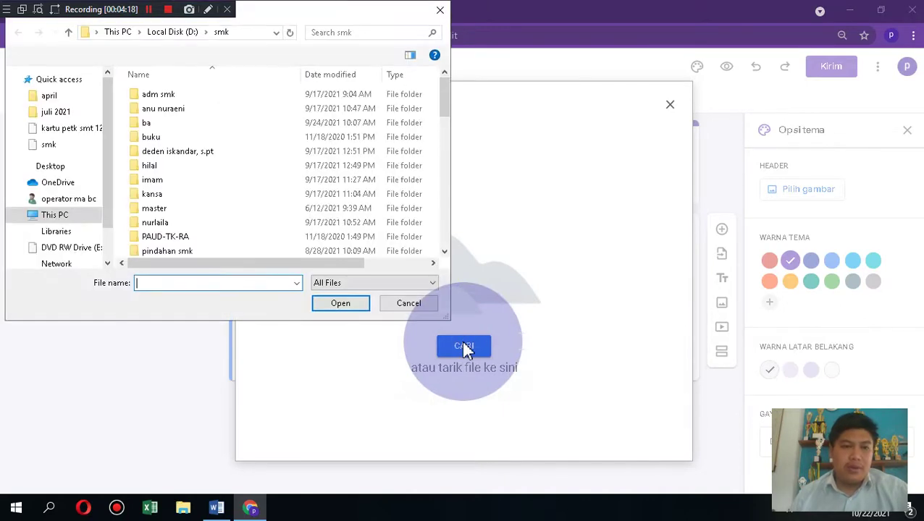
pyautogui.moveTo(450, 117); pyautogui.dragTo(362, 224)
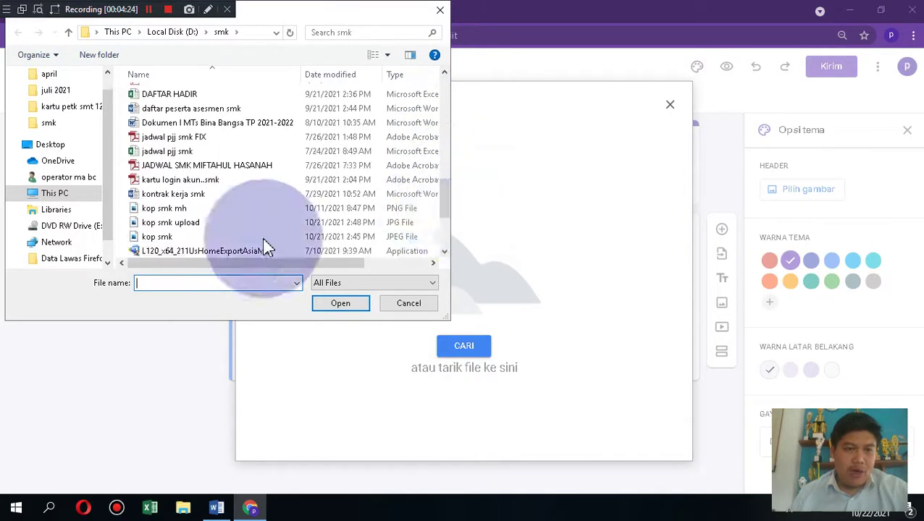
pyautogui.click(172, 222)
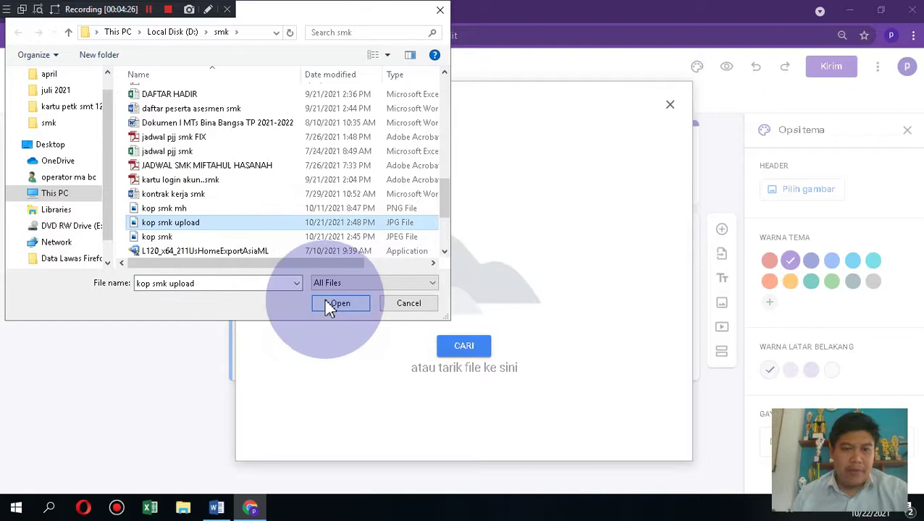
pyautogui.click(329, 307)
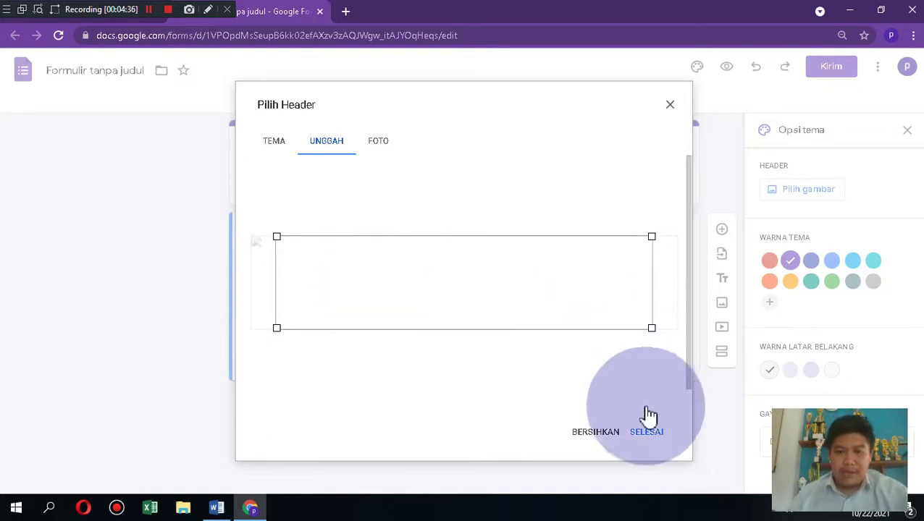
# Step: Confirm the letterhead header crop, retrying past the processing errors until it applies
pyautogui.click(646, 433)
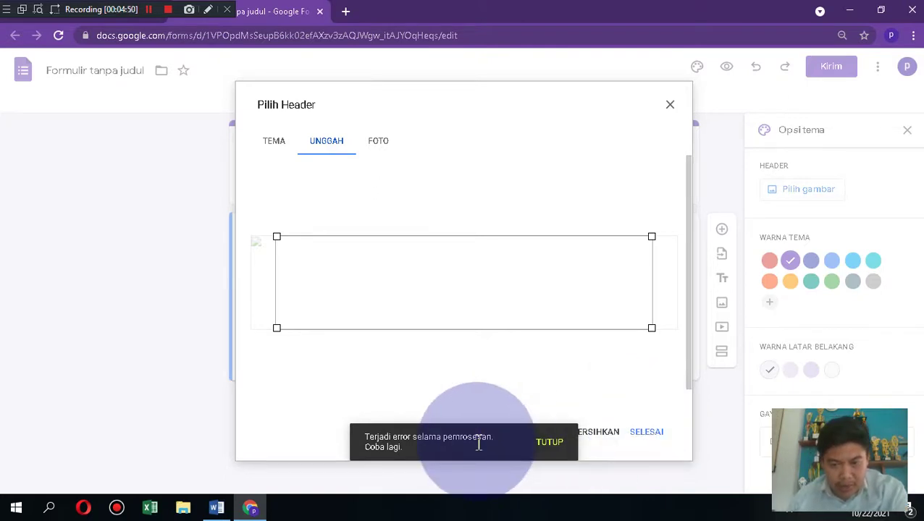
pyautogui.click(553, 447)
pyautogui.click(645, 436)
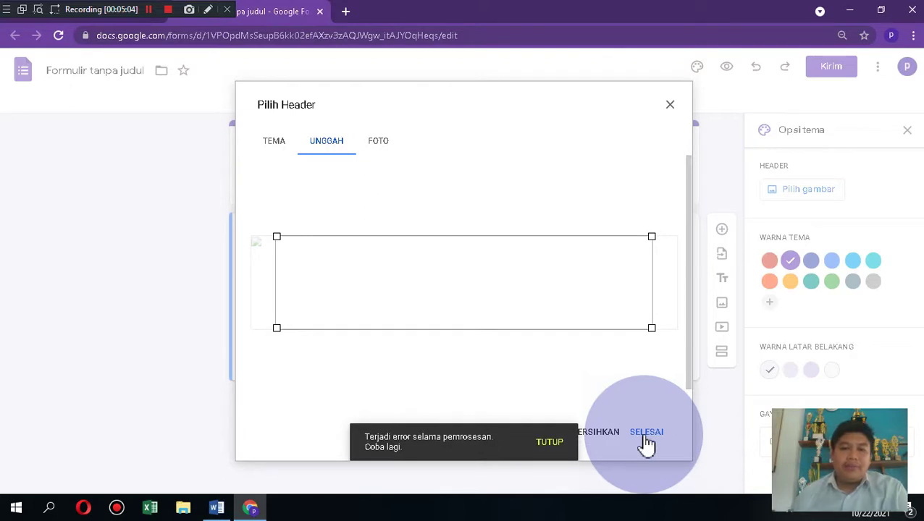
pyautogui.click(556, 442)
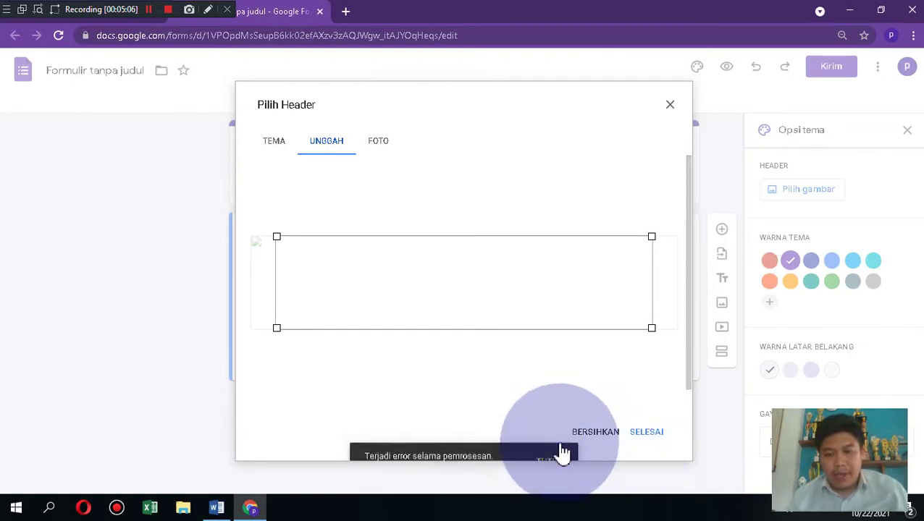
pyautogui.click(646, 436)
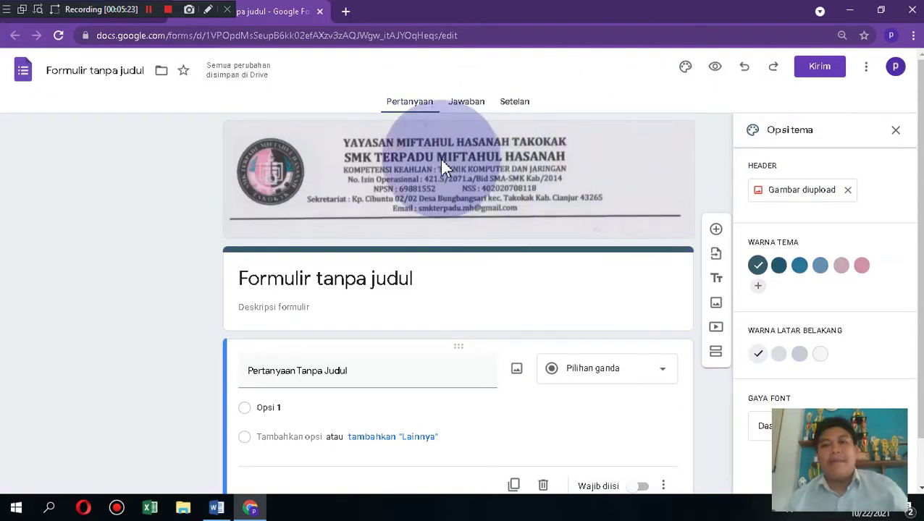
# Step: Title the form 'PENILAIAN TENGAH SEMESTER (PTS)'
pyautogui.click(896, 131)
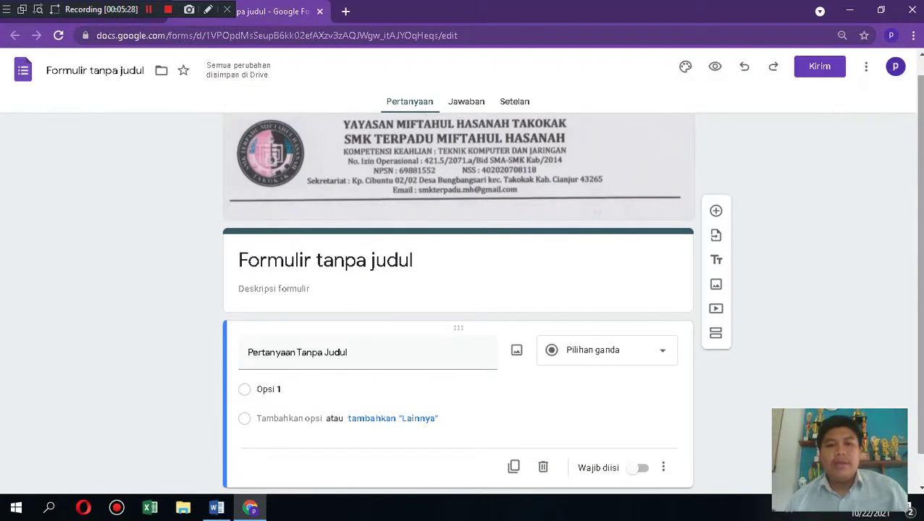
pyautogui.click(434, 267)
pyautogui.press('BackSpace')
pyautogui.press('BackSpace')
pyautogui.press('BackSpace')
pyautogui.press('BackSpace')
pyautogui.press('BackSpace')
pyautogui.press('BackSpace')
pyautogui.press('BackSpace')
pyautogui.press('BackSpace')
pyautogui.press('BackSpace')
pyautogui.press('BackSpace')
pyautogui.press('BackSpace')
pyautogui.press('BackSpace')
pyautogui.press('BackSpace')
pyautogui.press('BackSpace')
pyautogui.press('BackSpace')
pyautogui.press('BackSpace')
pyautogui.press('BackSpace')
pyautogui.press('BackSpace')
pyautogui.press('BackSpace')
pyautogui.press('BackSpace')
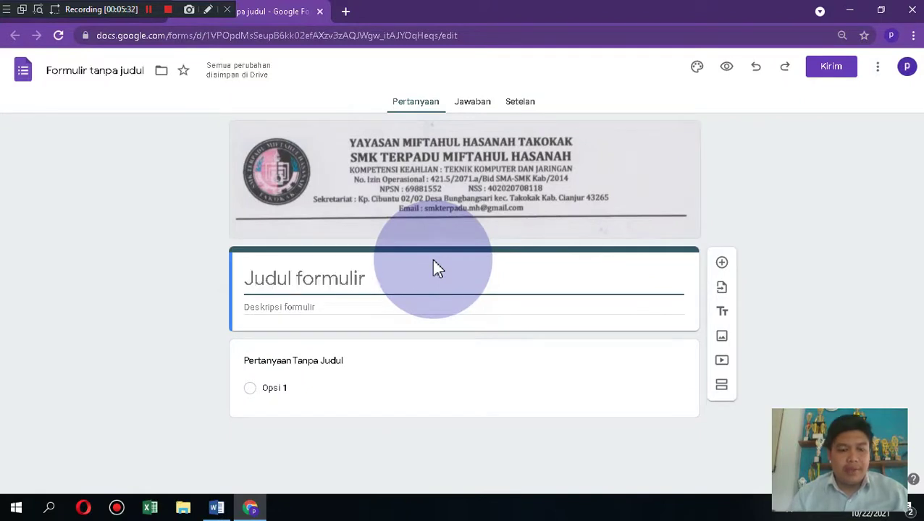
pyautogui.write('PENILAIAN')
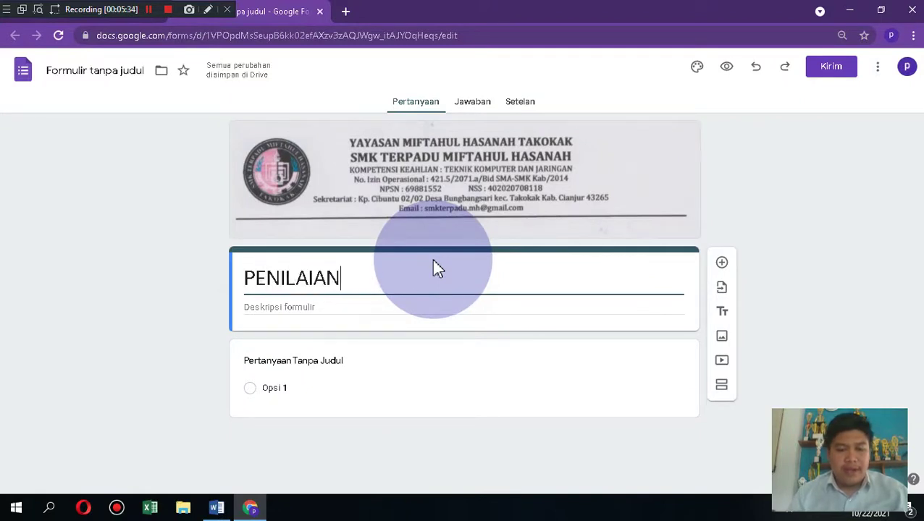
pyautogui.write(' TENGAH SEMESTER')
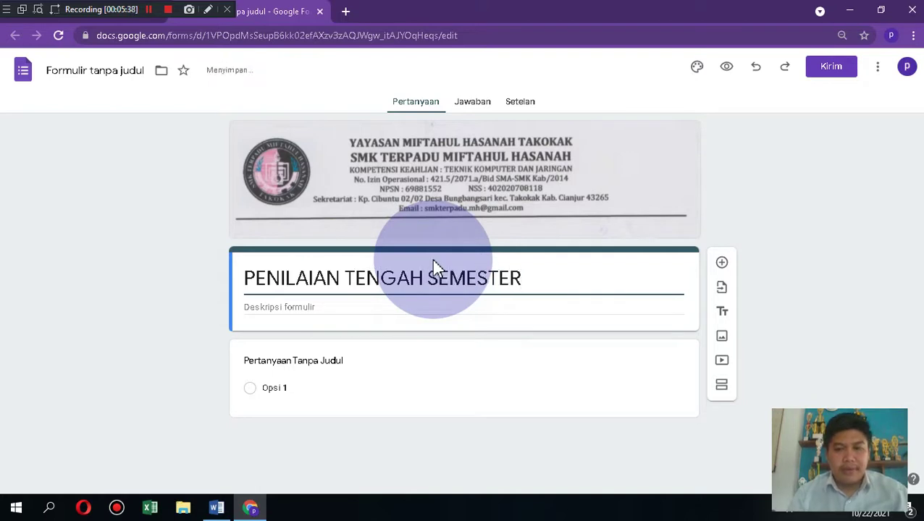
pyautogui.write(' (PTS)')
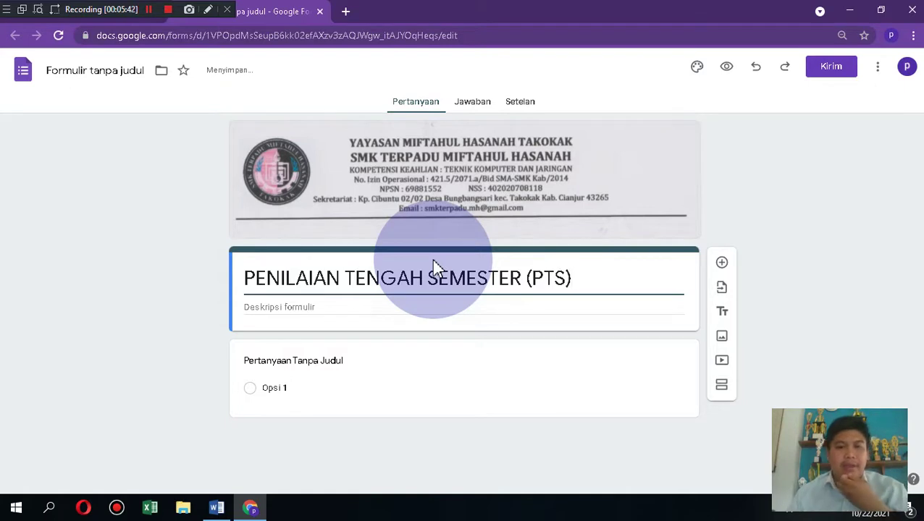
# Step: Write description lines: teacher's name, MAPEL TEKNIK LAYANAN JARINGAN, KELAS 11 TKJ, WAKTU 45 MENIT
pyautogui.click(332, 307)
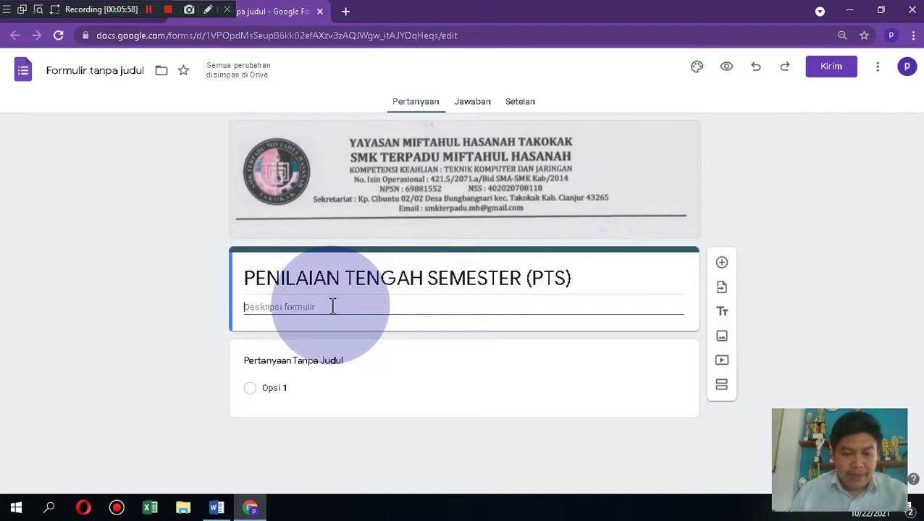
pyautogui.press('BackSpace')
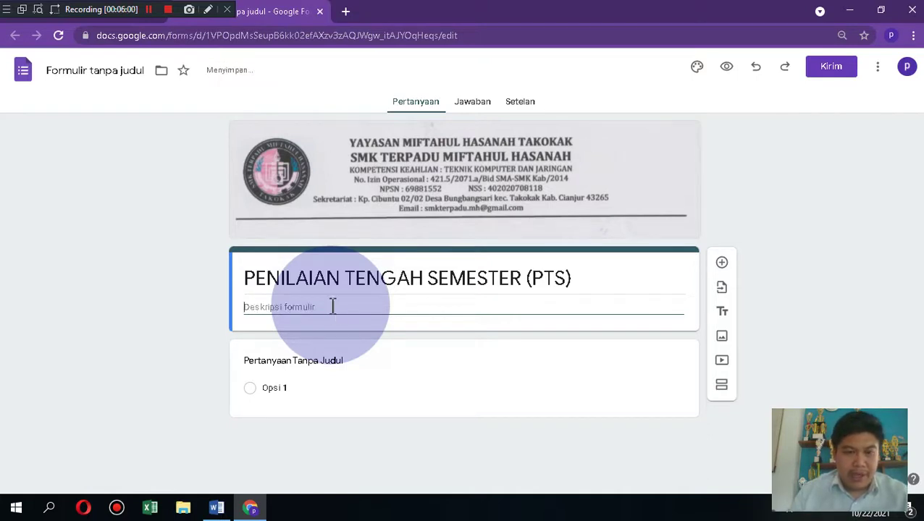
pyautogui.write('NAMA PENDIDIK')
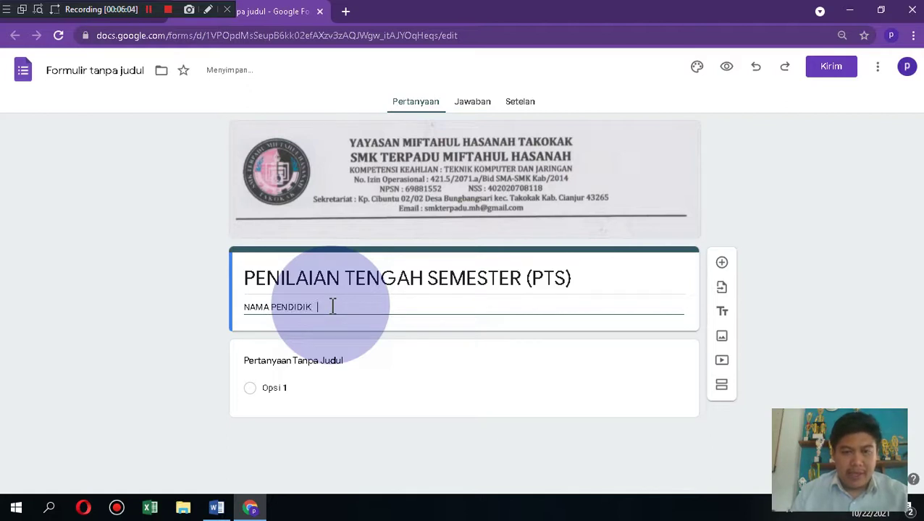
pyautogui.write('    : RIZ')
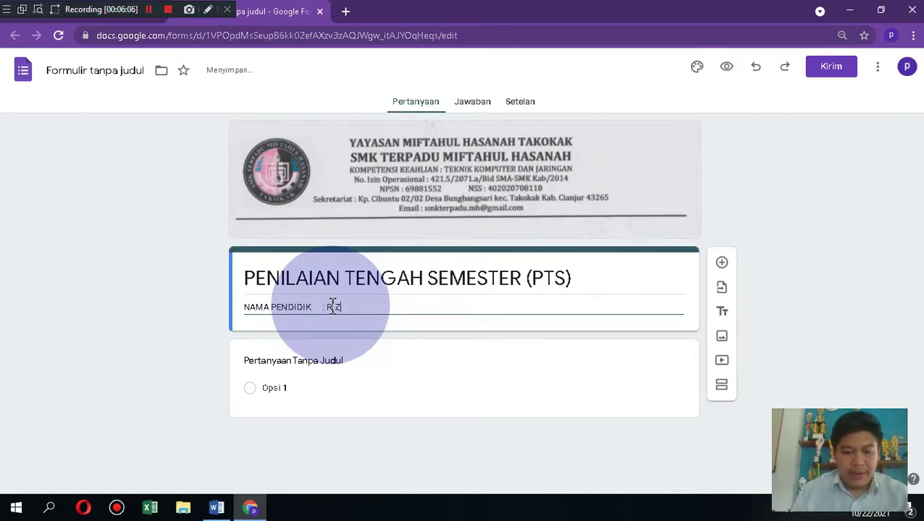
pyautogui.write('ZKY M,S.PD.I')
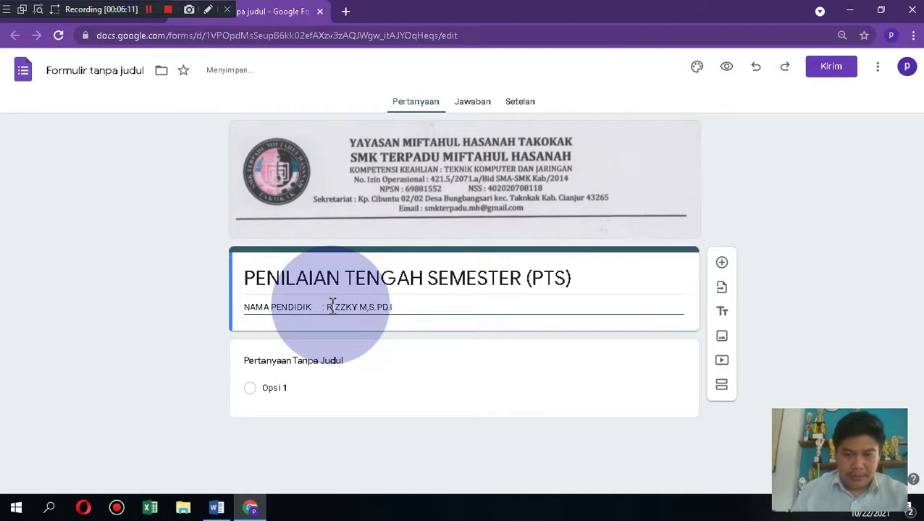
pyautogui.press('Return')
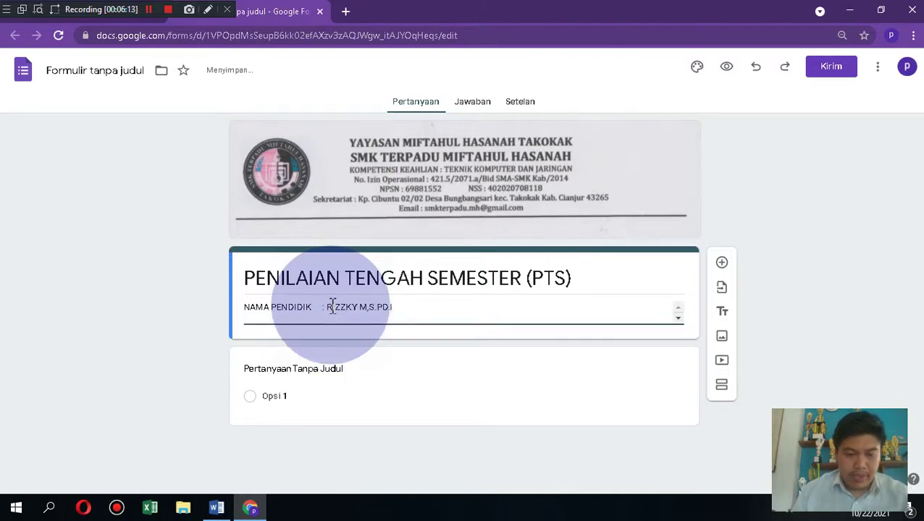
pyautogui.write('MAPEL    ')
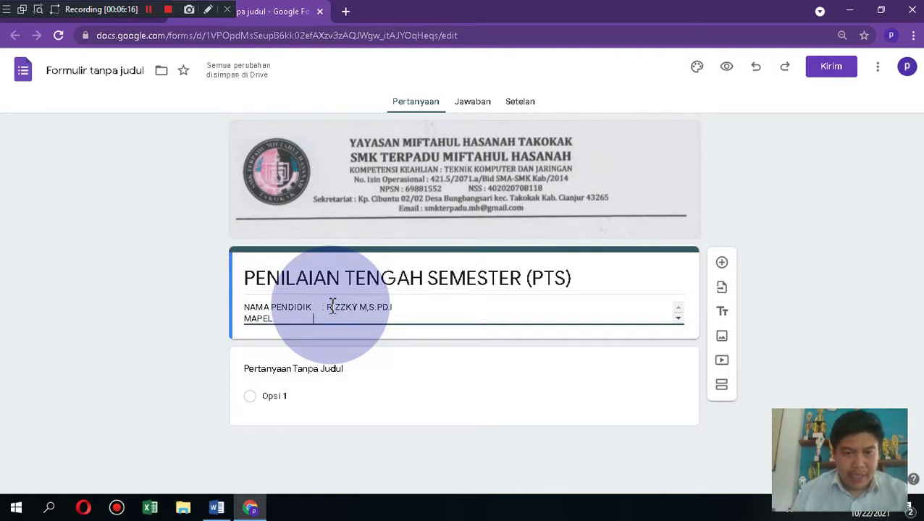
pyautogui.write('       : T')
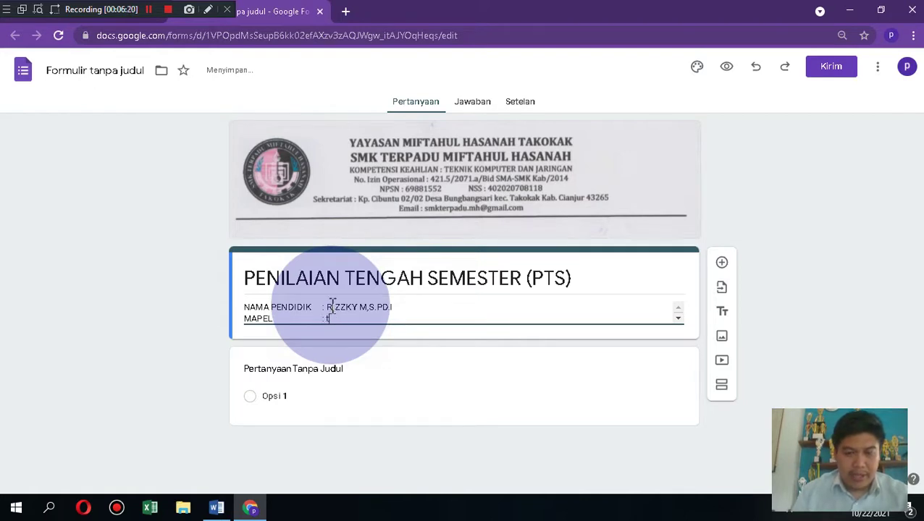
pyautogui.write('E')
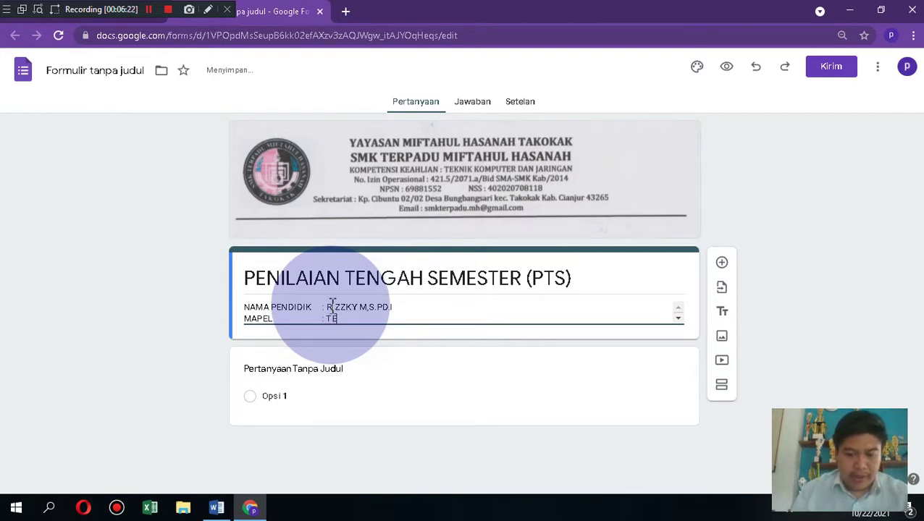
pyautogui.write('KNIK LAYAN')
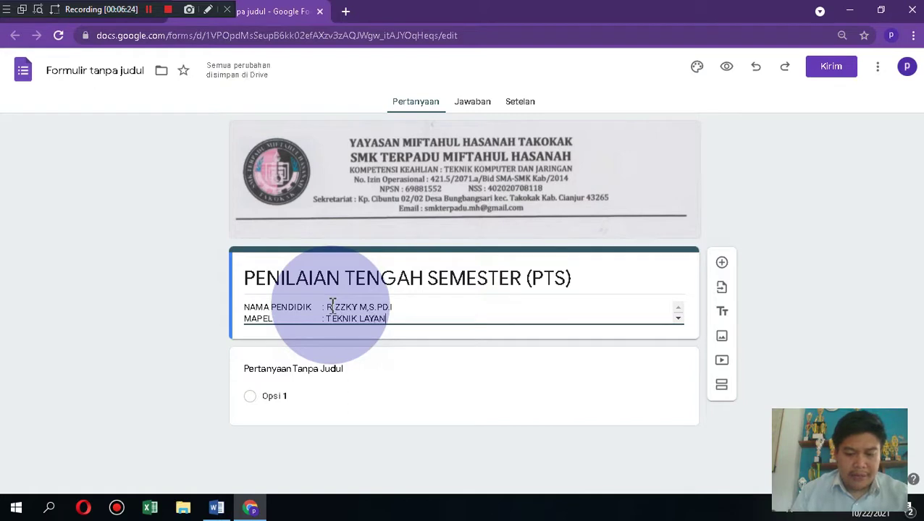
pyautogui.write('AN JARINGAN')
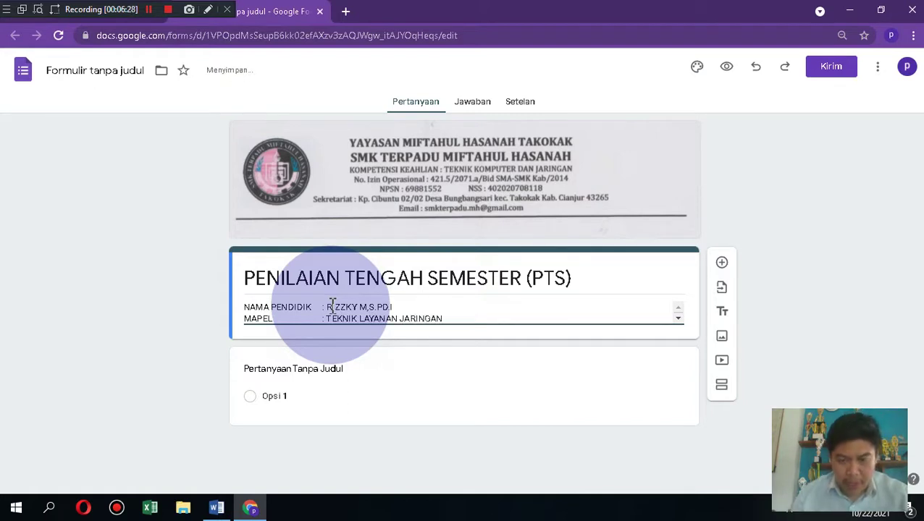
pyautogui.press('Return')
pyautogui.write('KELAS ')
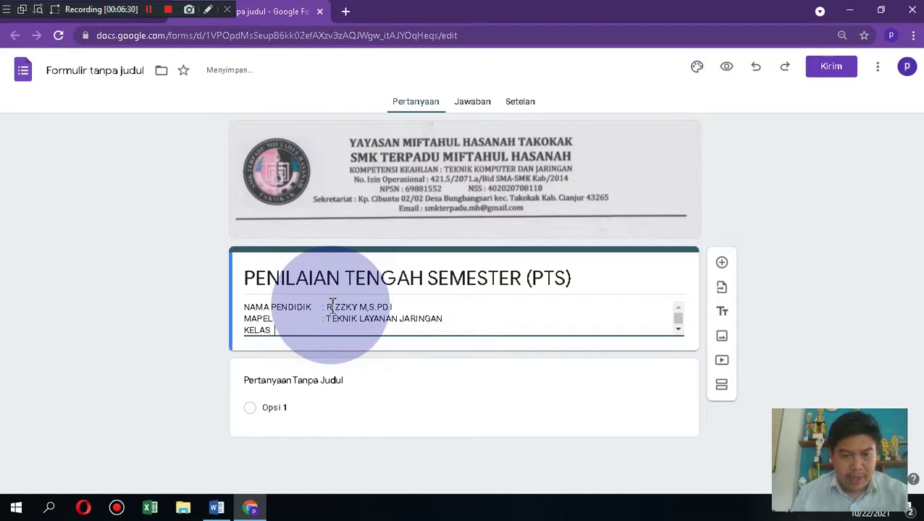
pyautogui.write('                    : 11 TKJ')
pyautogui.press('Return')
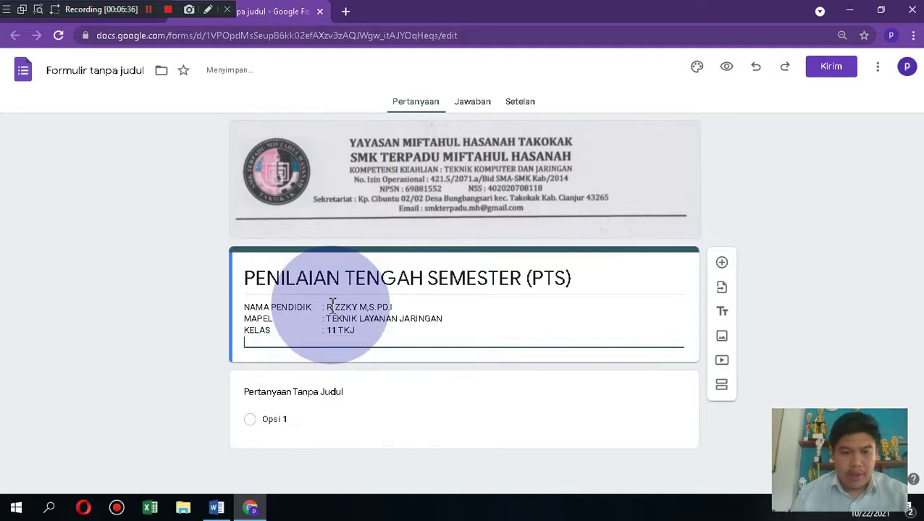
pyautogui.write('WAKTU')
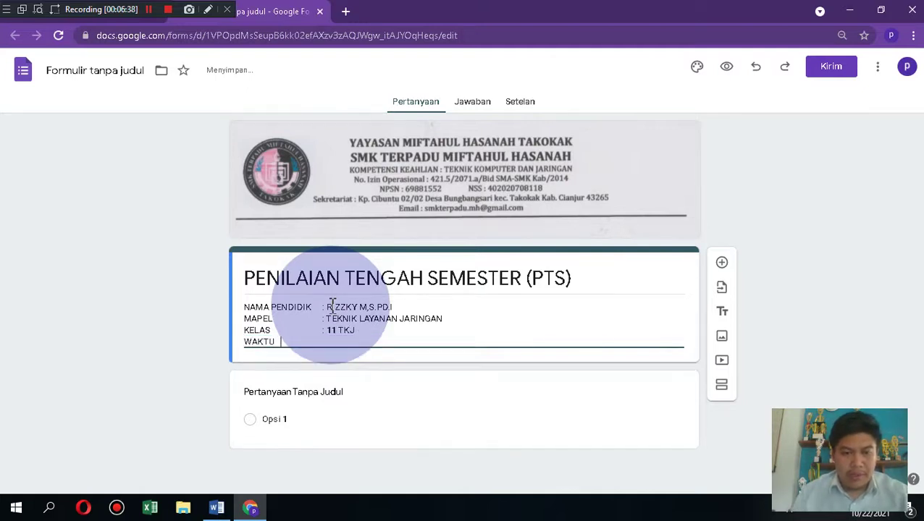
pyautogui.write('                 :')
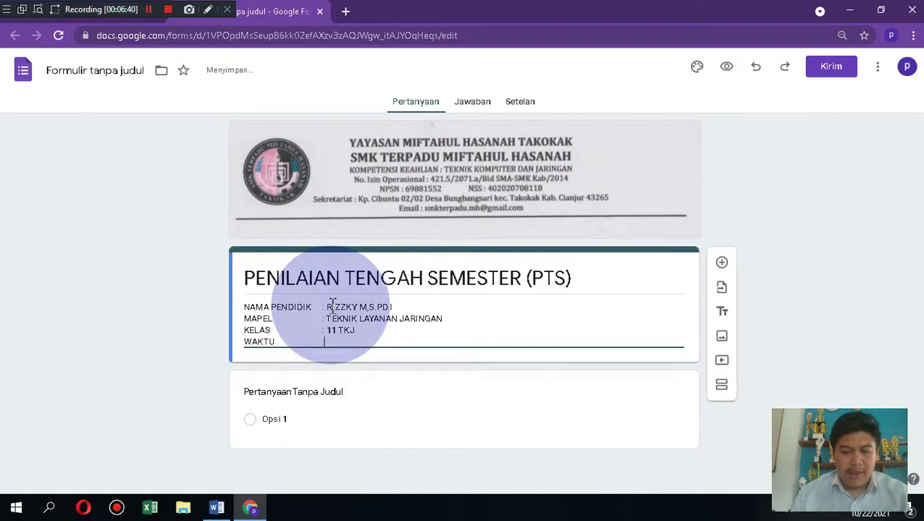
pyautogui.write(' 45 MENIT')
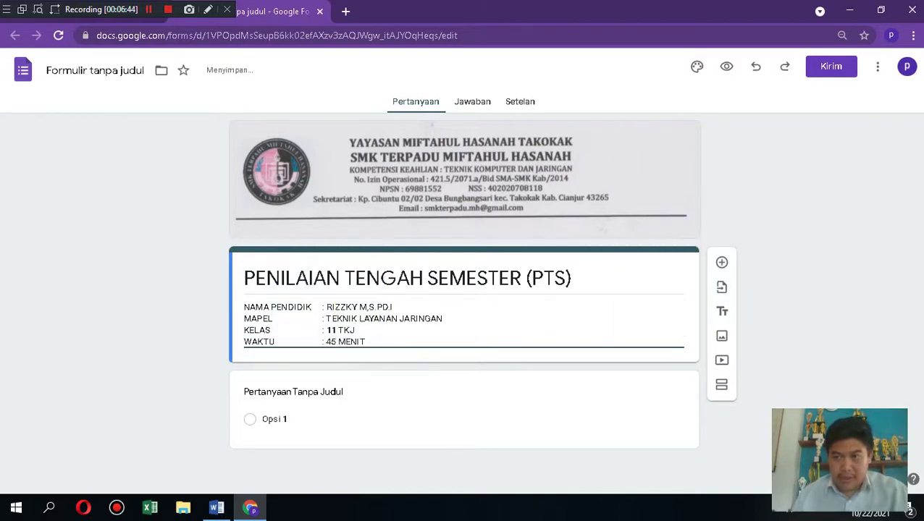
# Step: Rename the form file to 'PTS TLJ 11'
pyautogui.click(897, 213)
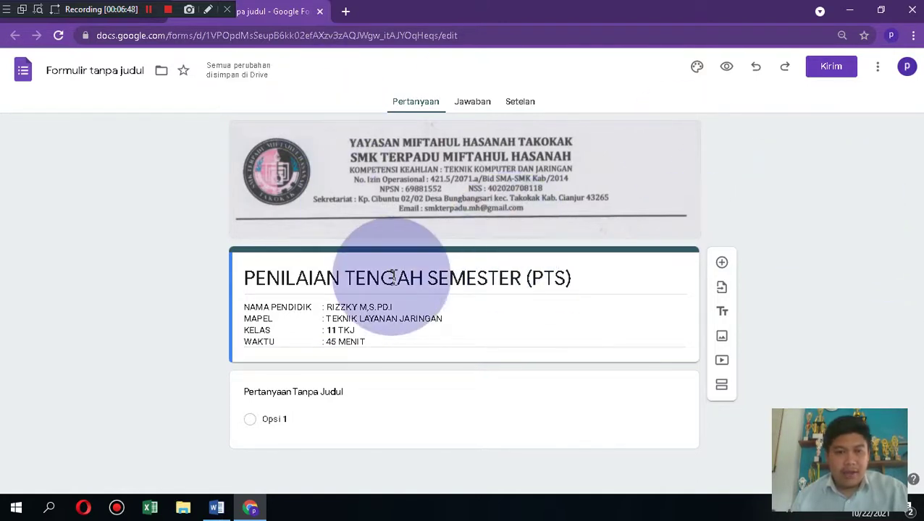
pyautogui.click(103, 69)
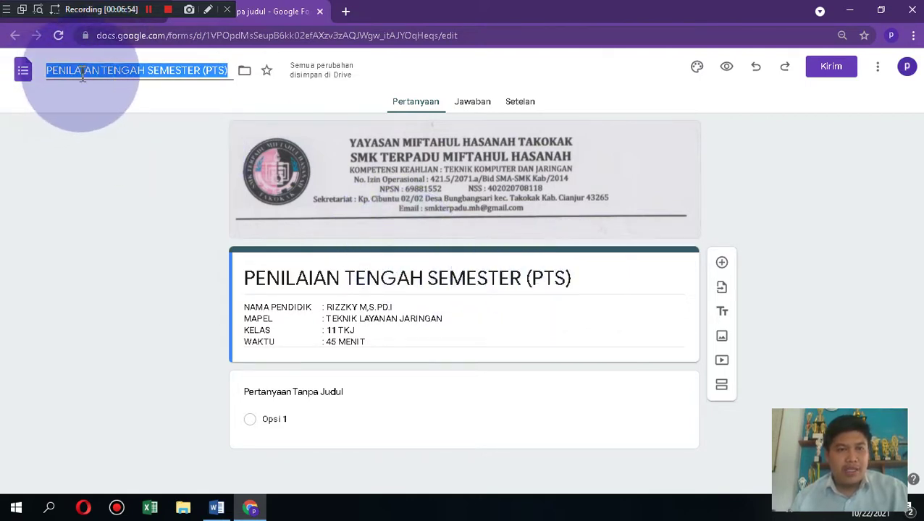
pyautogui.write('PTS')
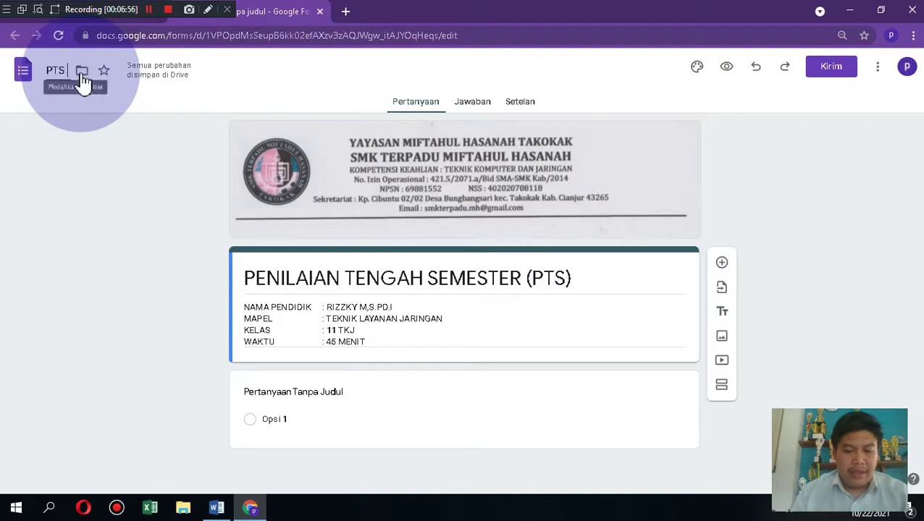
pyautogui.write(' TLJ 11')
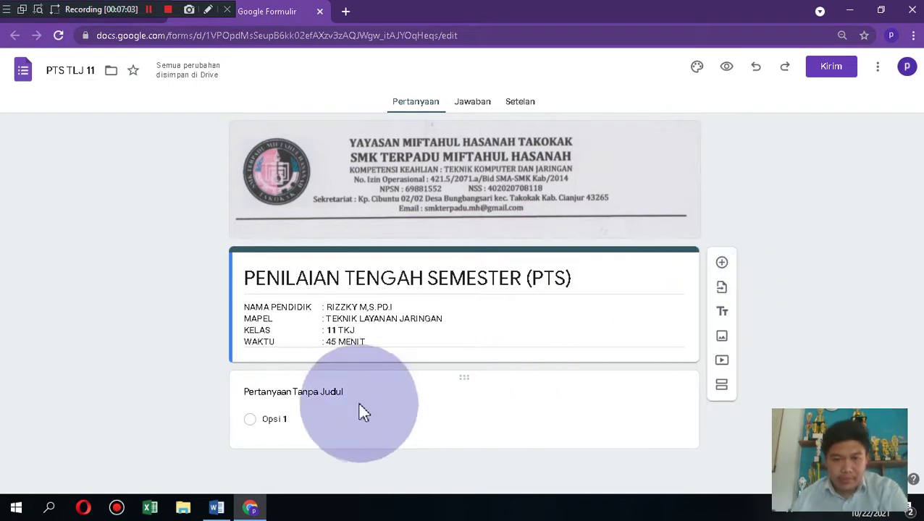
# Step: Title the first question NAMA and make it required
pyautogui.click(321, 392)
pyautogui.write('NAMA')
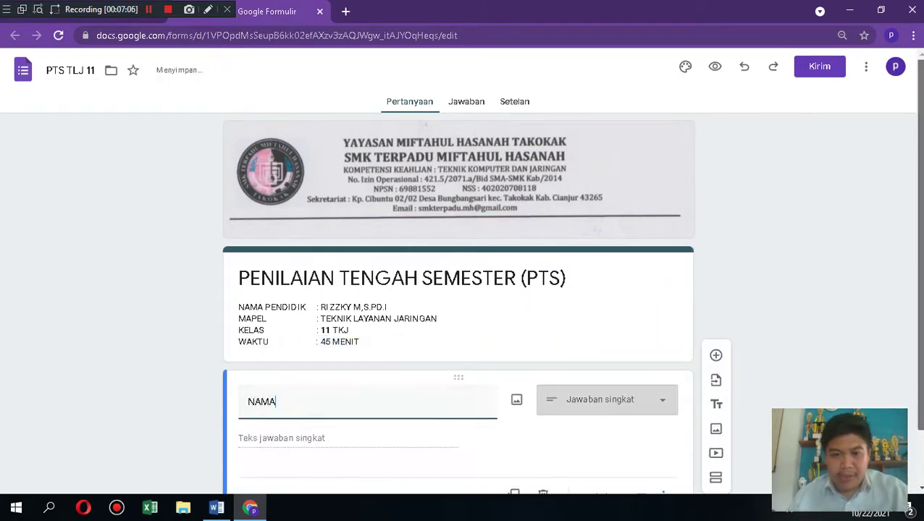
pyautogui.moveTo(920, 290); pyautogui.dragTo(920, 343)
pyautogui.click(644, 436)
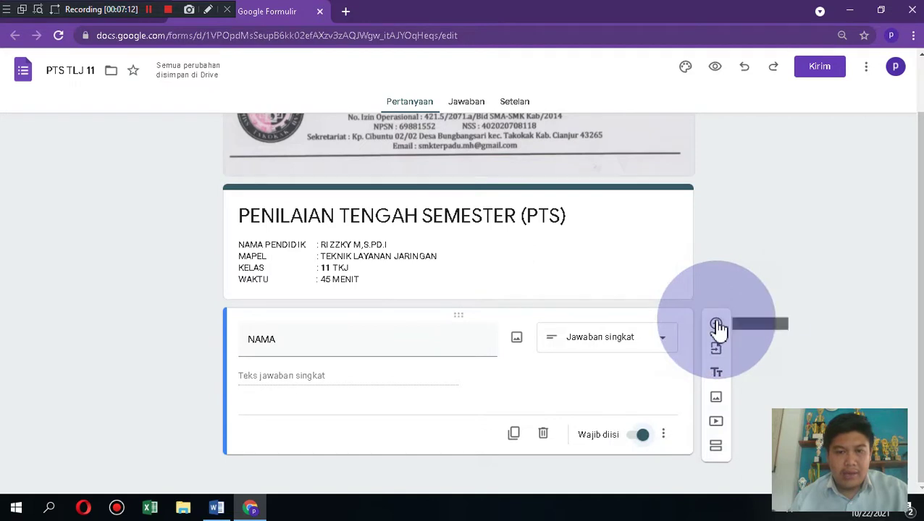
# Step: Add a required KELAS checkbox question with options 10 TKJ and 11 TKJ
pyautogui.click(716, 323)
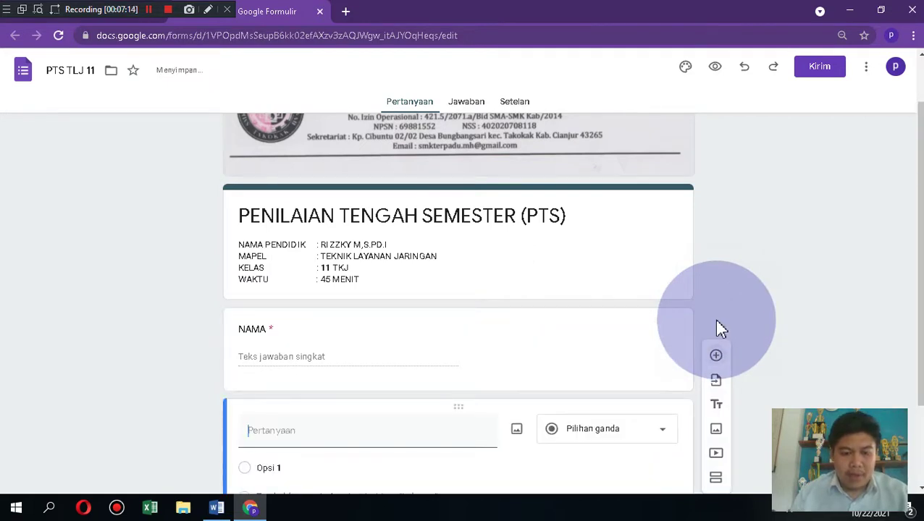
pyautogui.write('KELAS')
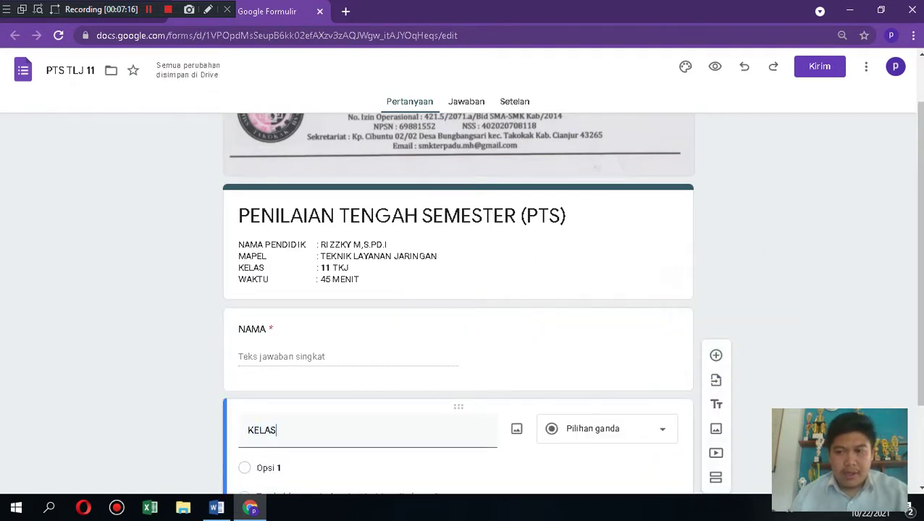
pyautogui.scroll(-1, 757, 325)
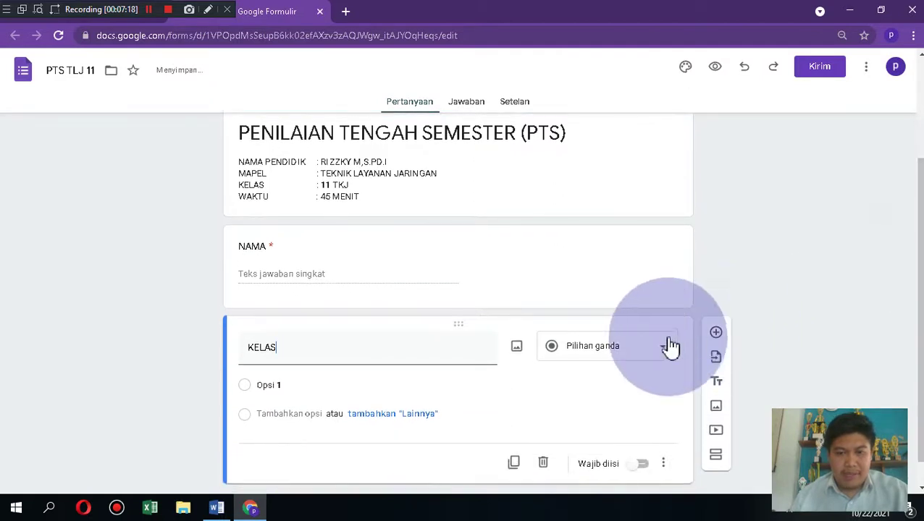
pyautogui.click(659, 354)
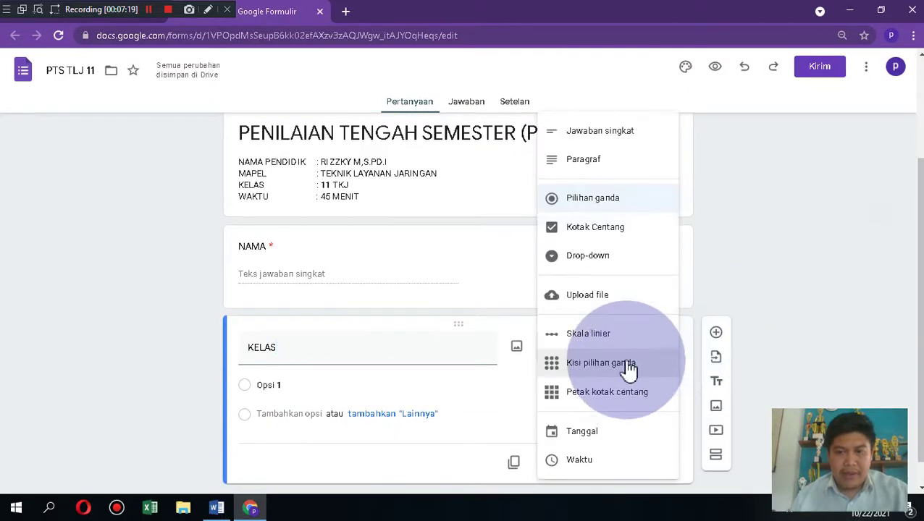
pyautogui.click(621, 238)
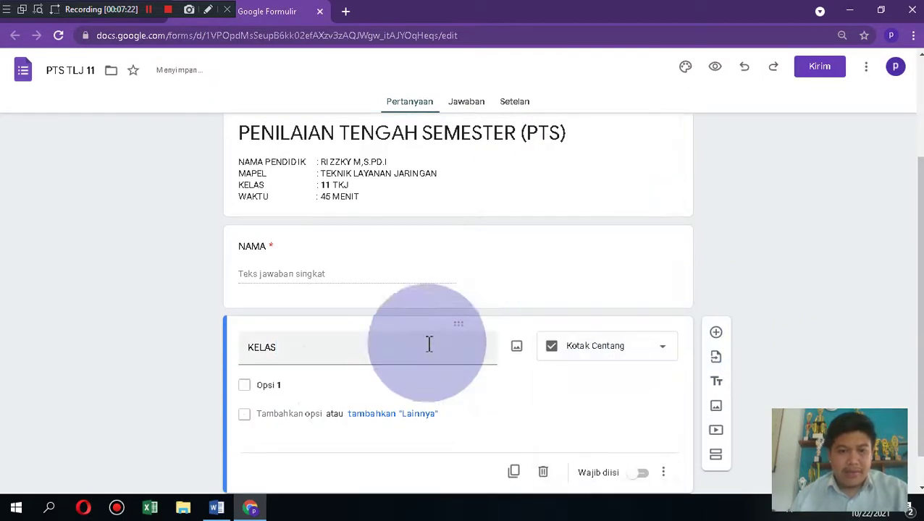
pyautogui.click(340, 385)
pyautogui.write('10 TKJ')
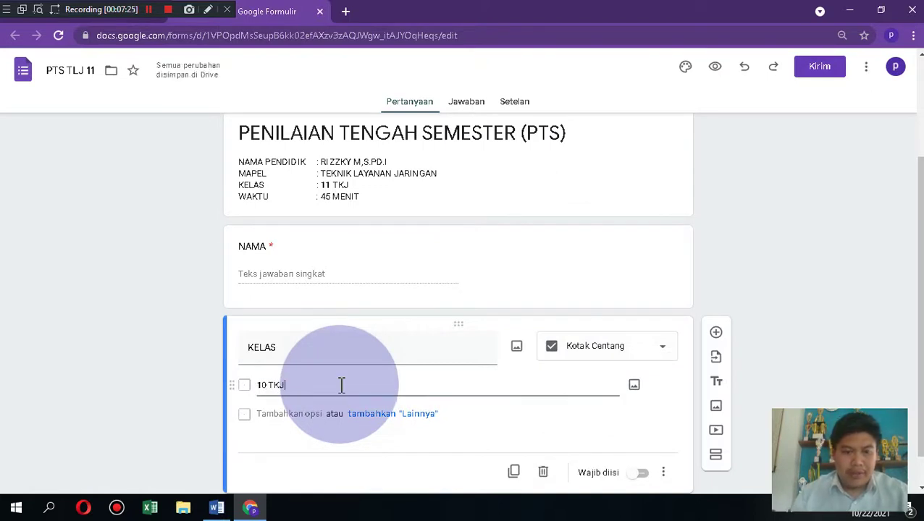
pyautogui.click(305, 413)
pyautogui.write('11 TKJ')
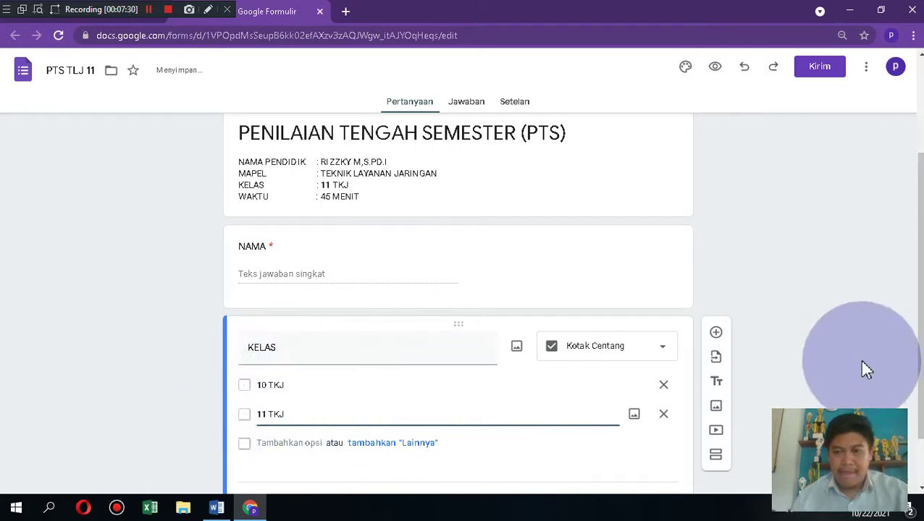
pyautogui.scroll(-1, 916, 326)
pyautogui.click(648, 438)
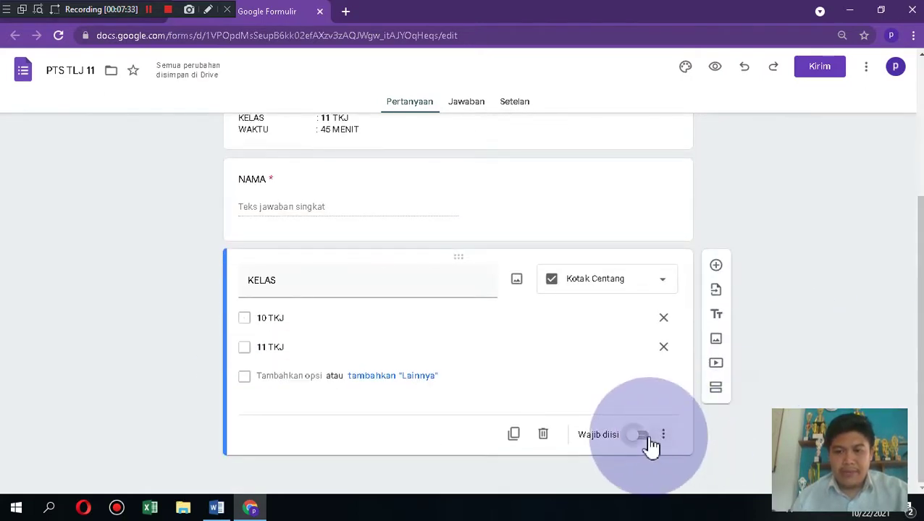
# Step: Add a required short-answer NO HANDPHONE question below KELAS
pyautogui.click(719, 269)
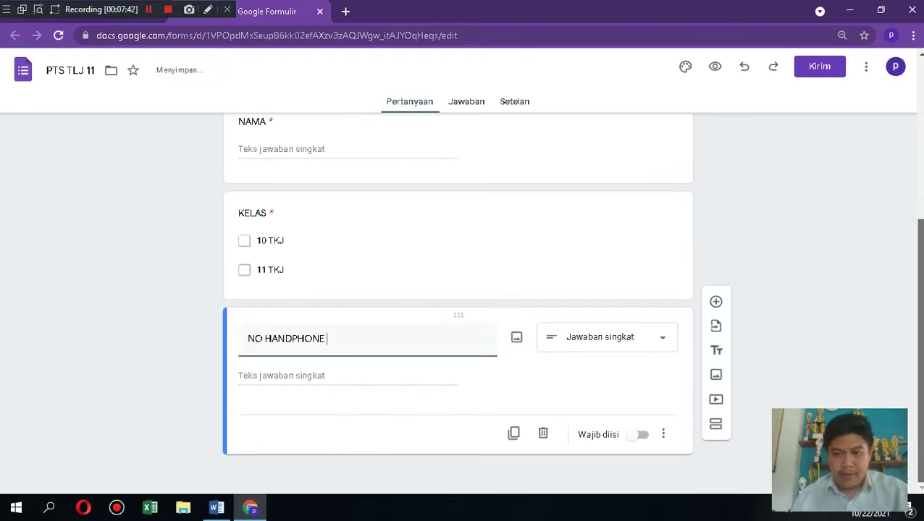
pyautogui.click(644, 437)
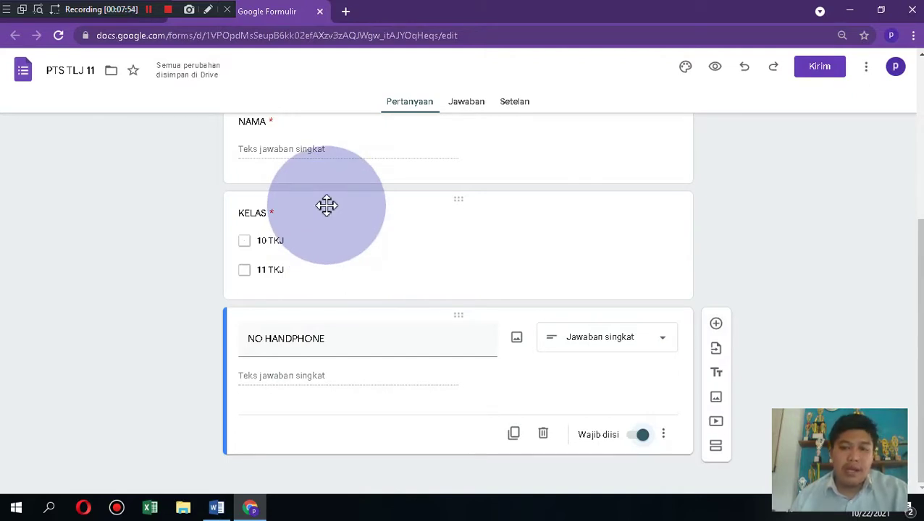
# Step: Add a required PASSWORD/TOKEN question and turn on its answer validation
pyautogui.click(715, 325)
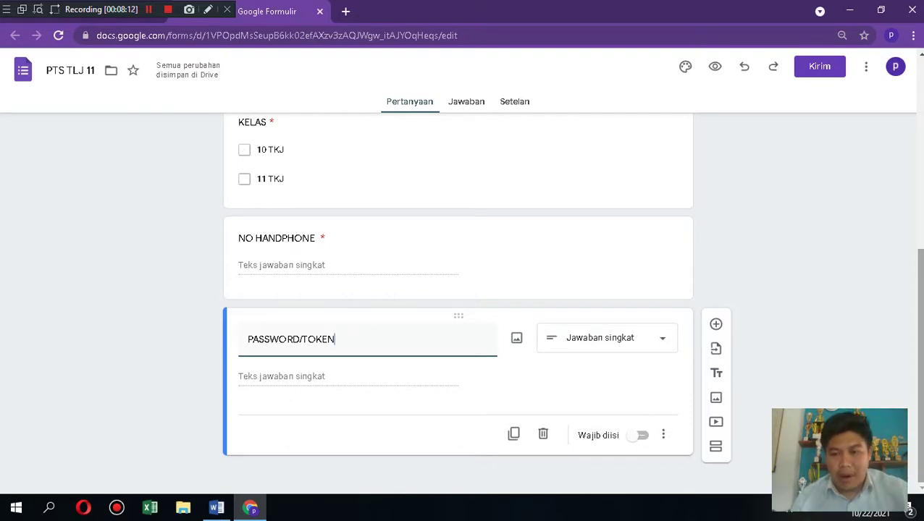
pyautogui.click(642, 435)
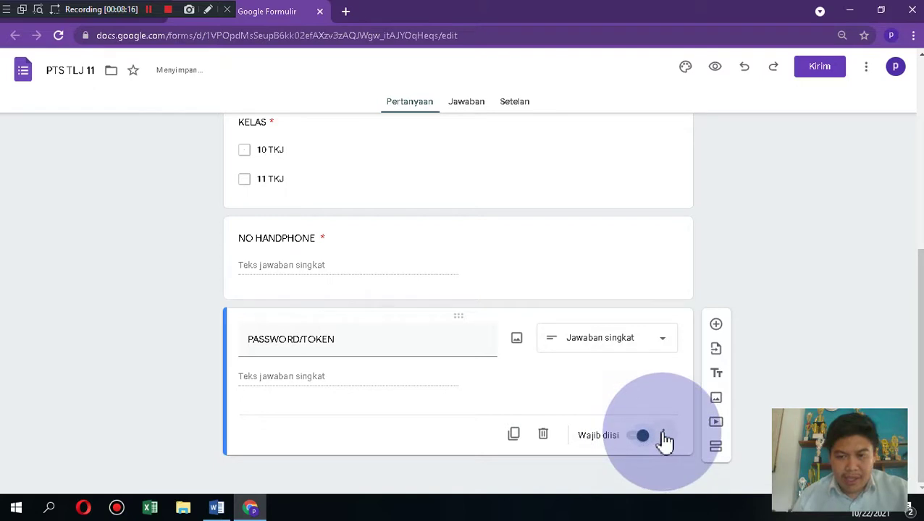
pyautogui.click(663, 435)
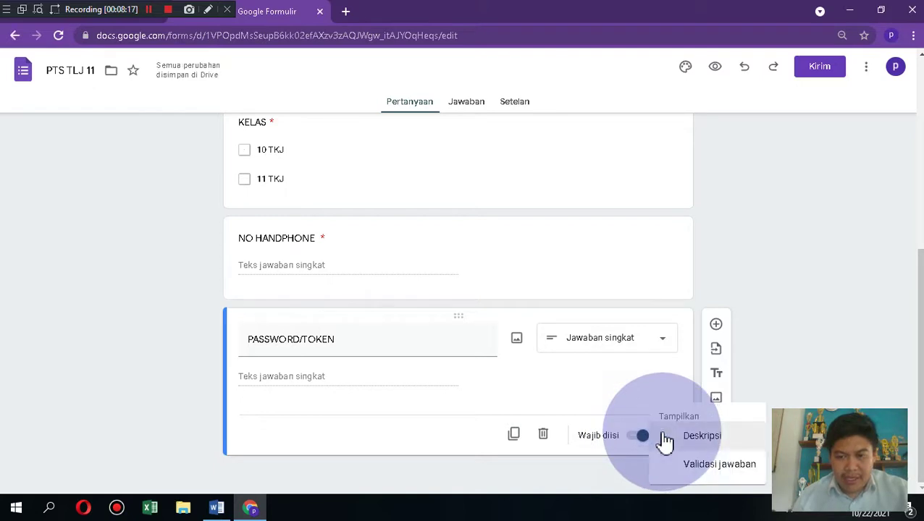
pyautogui.click(692, 466)
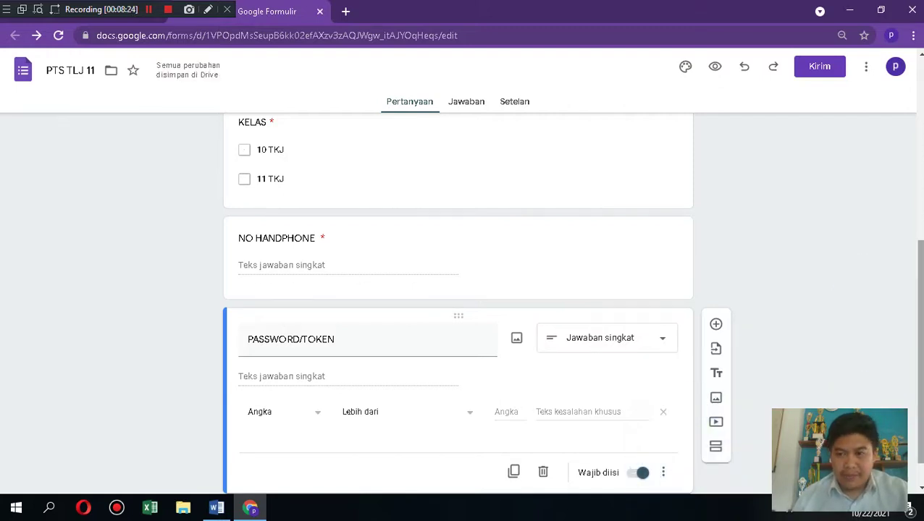
# Step: Validate as text containing the exam token, erroring 'MOHON MAAF SILAHKAN ULANGI PASSWORD'
pyautogui.moveTo(919, 322); pyautogui.dragTo(919, 343)
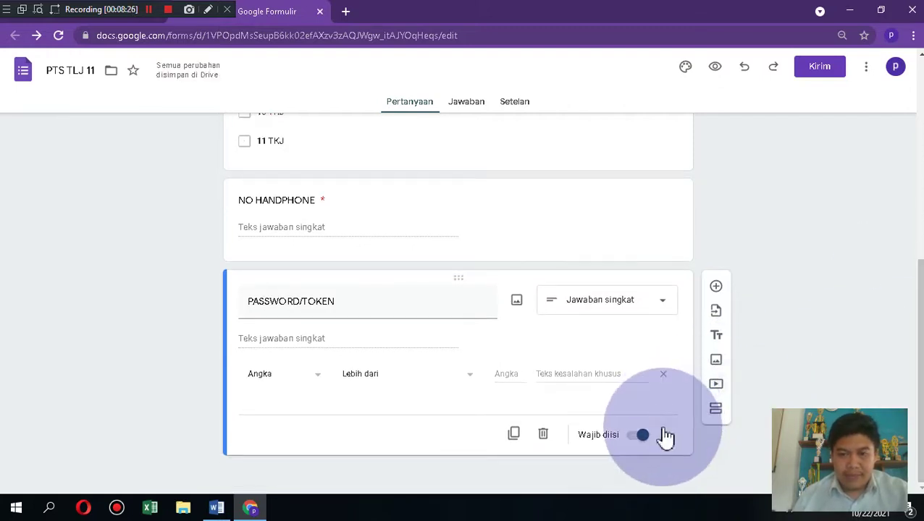
pyautogui.click(317, 378)
pyautogui.click(263, 414)
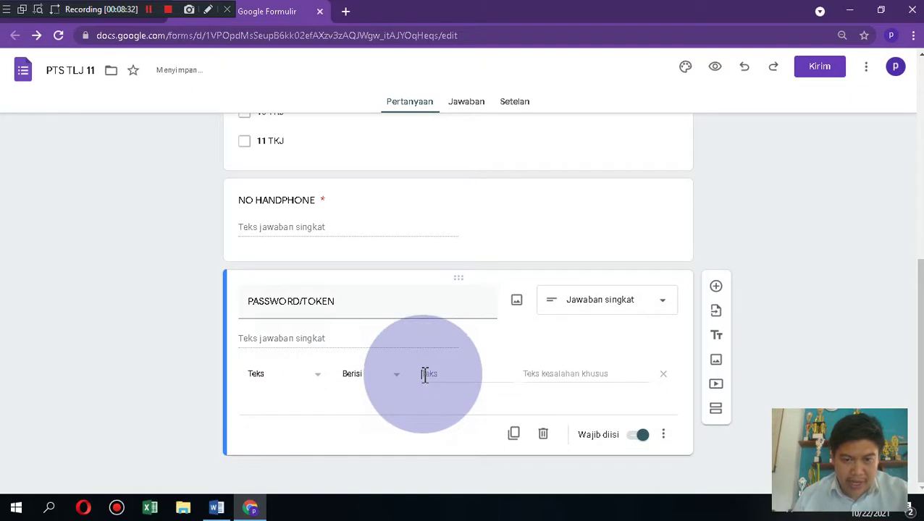
pyautogui.click(424, 375)
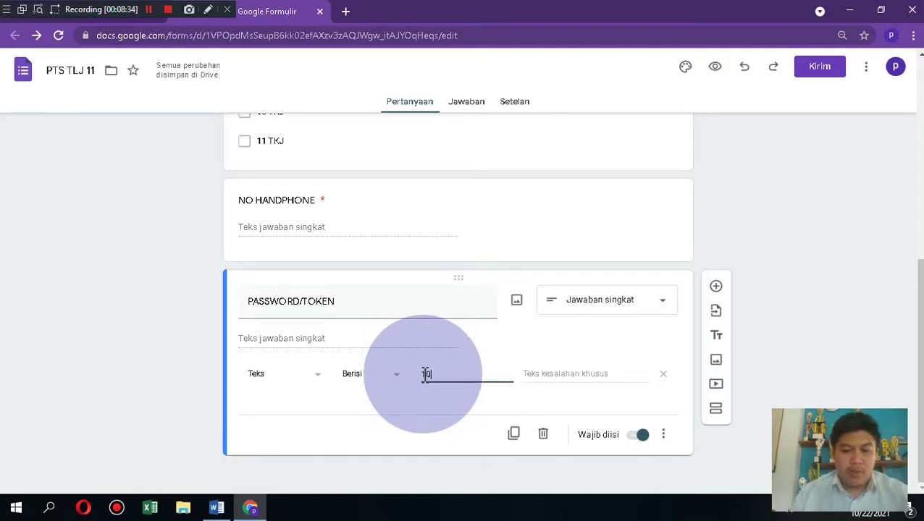
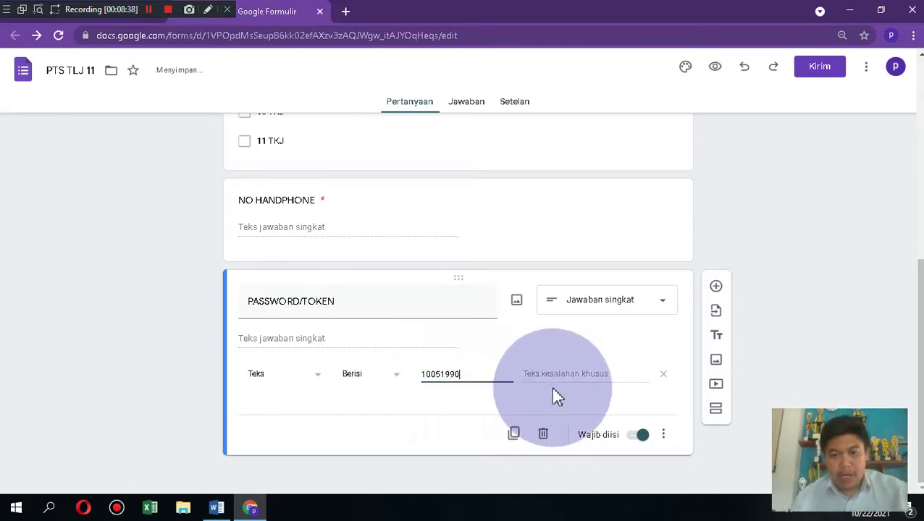
pyautogui.click(573, 379)
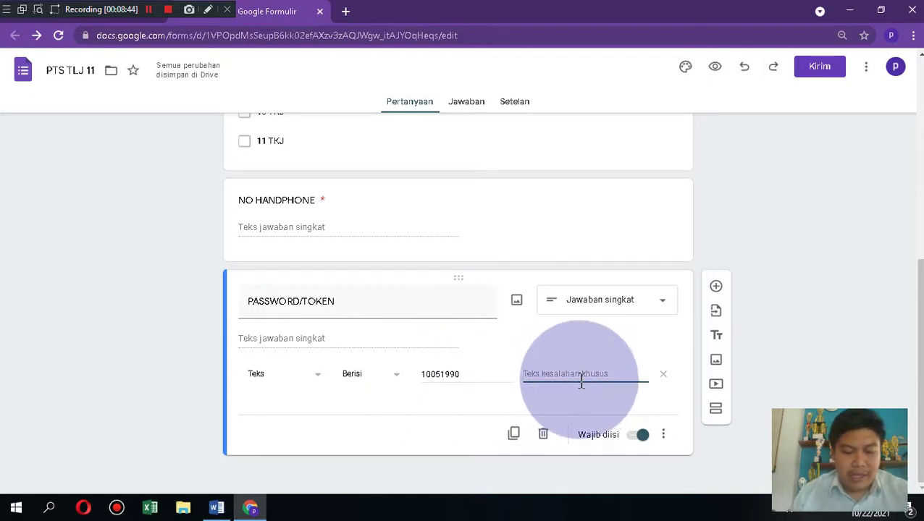
pyautogui.write('MOHON MAA')
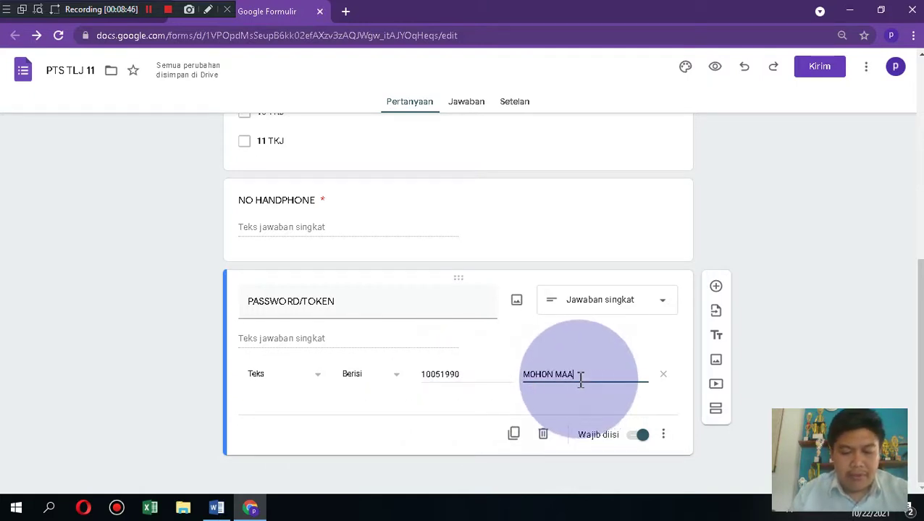
pyautogui.write('F SILAHKAN ULANGI PASS')
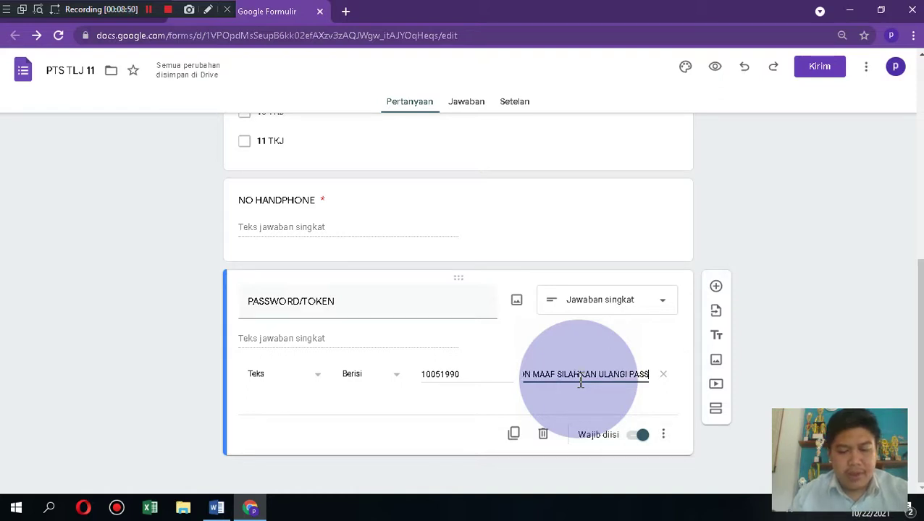
pyautogui.write('WORD')
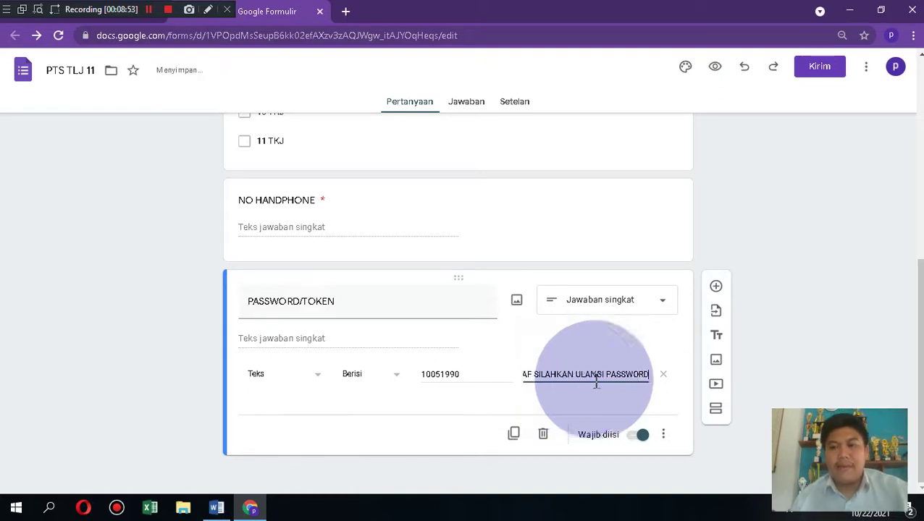
pyautogui.moveTo(920, 362)
pyautogui.mouseDown()
pyautogui.moveTo(920, 292)
pyautogui.moveTo(920, 364)
pyautogui.mouseUp()
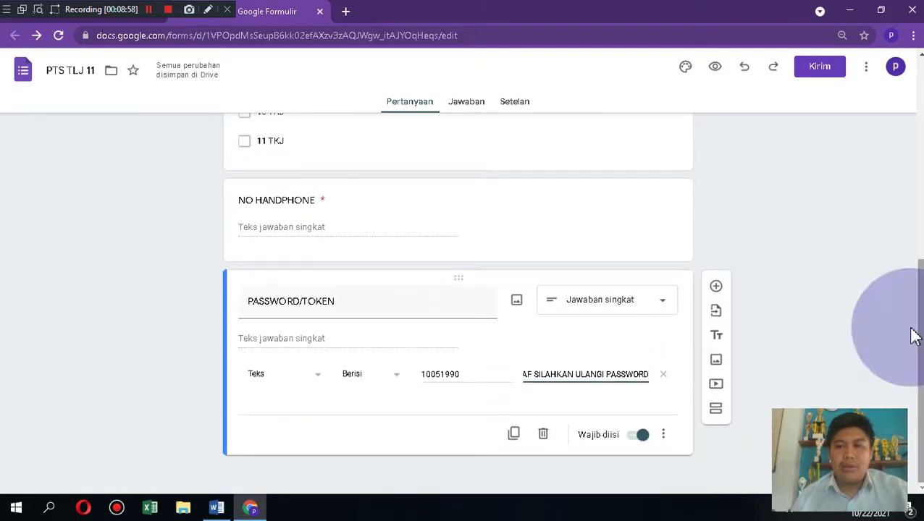
# Step: Add a new section after the password question and title it 'JAWABLAH SOAL DI BAWAH INI DENGAN BENAR !'
pyautogui.click(715, 411)
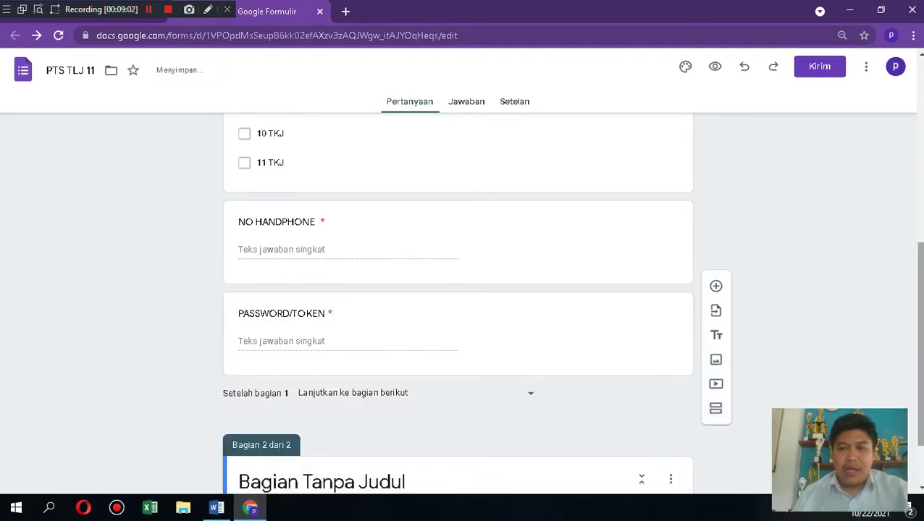
pyautogui.moveTo(920, 286); pyautogui.dragTo(920, 322)
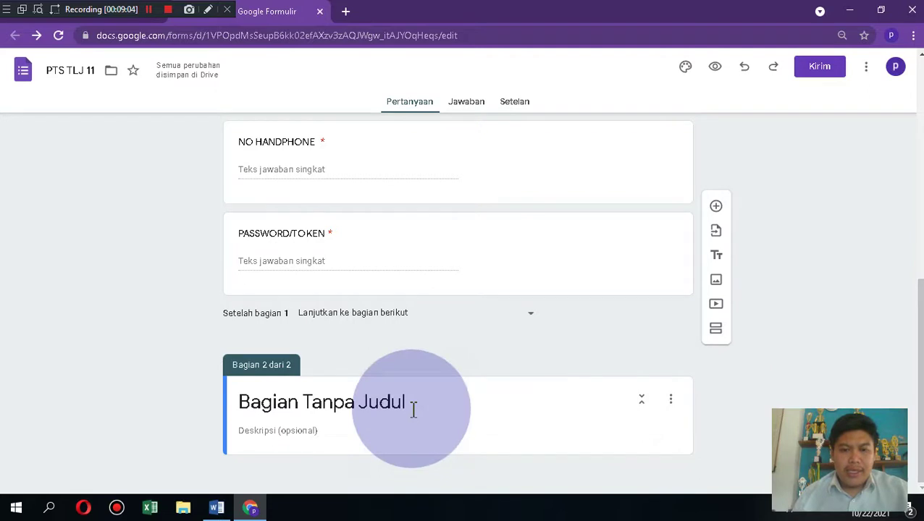
pyautogui.click(414, 408)
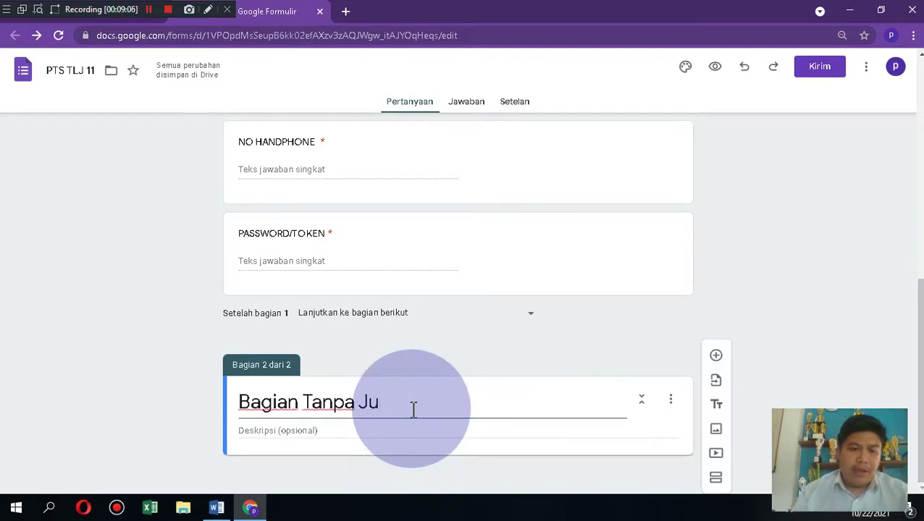
pyautogui.press('BackSpace')
pyautogui.press('BackSpace')
pyautogui.press('BackSpace')
pyautogui.press('BackSpace')
pyautogui.press('BackSpace')
pyautogui.press('BackSpace')
pyautogui.press('BackSpace')
pyautogui.press('BackSpace')
pyautogui.press('BackSpace')
pyautogui.press('BackSpace')
pyautogui.press('BackSpace')
pyautogui.press('BackSpace')
pyautogui.press('BackSpace')
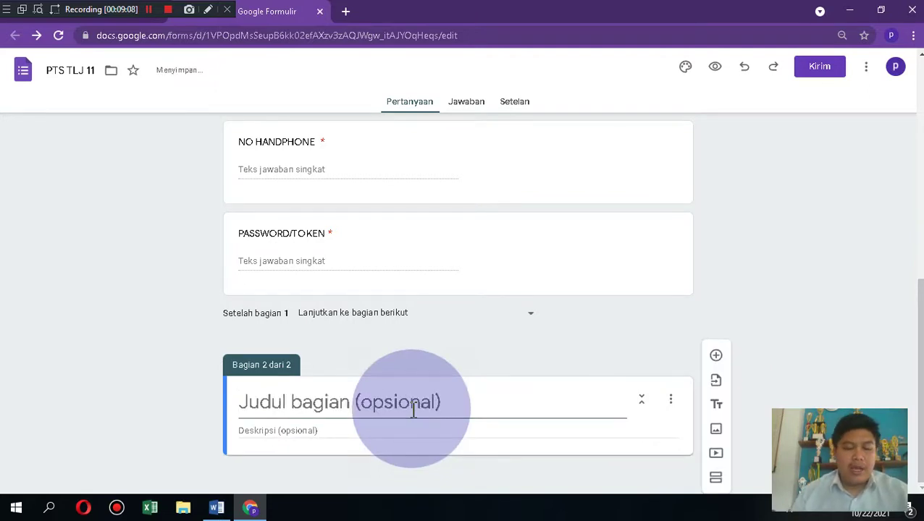
pyautogui.write('SILAHK')
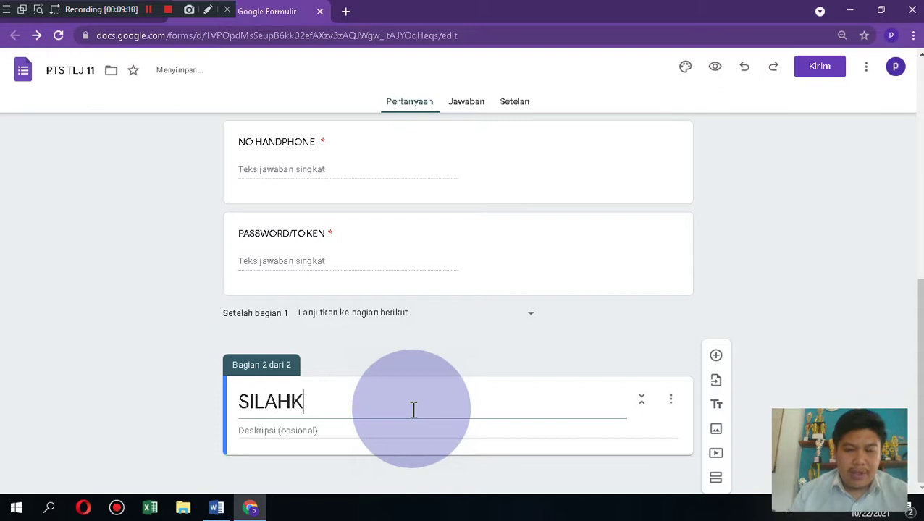
pyautogui.press('BackSpace')
pyautogui.press('BackSpace')
pyautogui.press('BackSpace')
pyautogui.press('BackSpace')
pyautogui.press('BackSpace')
pyautogui.press('BackSpace')
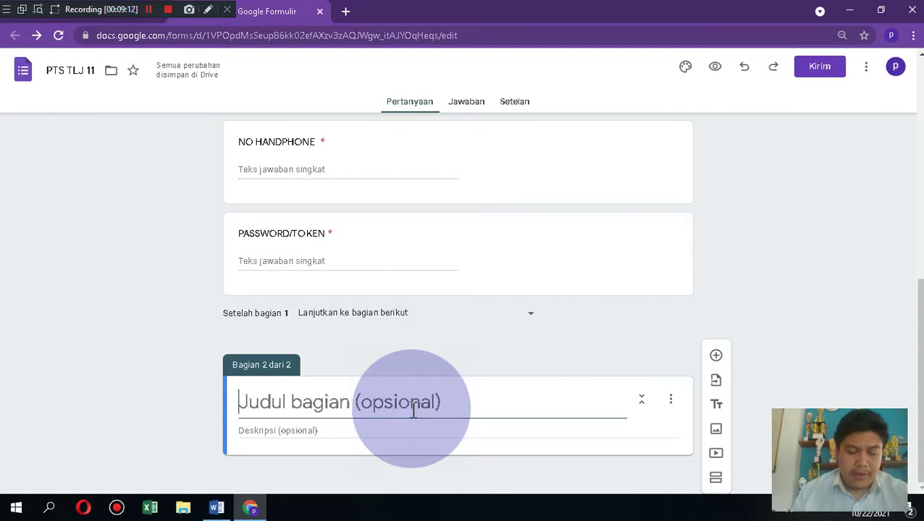
pyautogui.write('SILAHKAN DI')
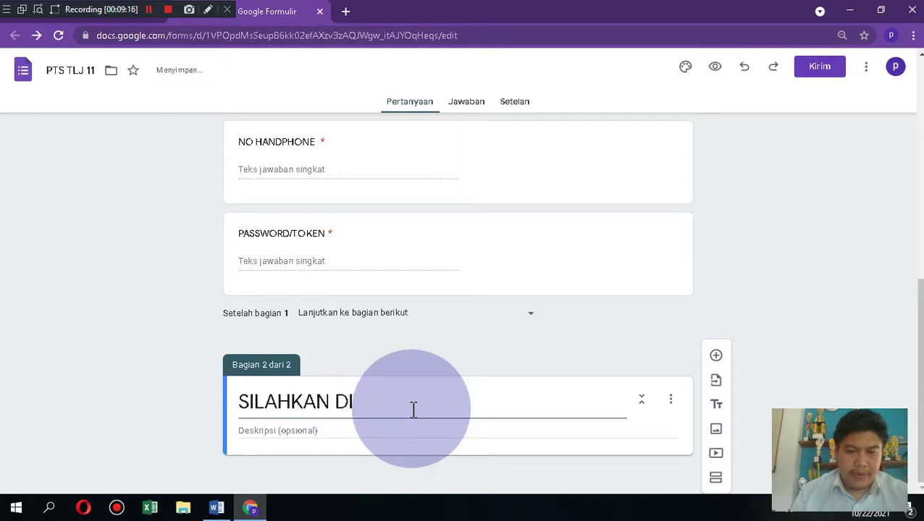
pyautogui.hotkey('ctrl', 'a')
pyautogui.press('BackSpace')
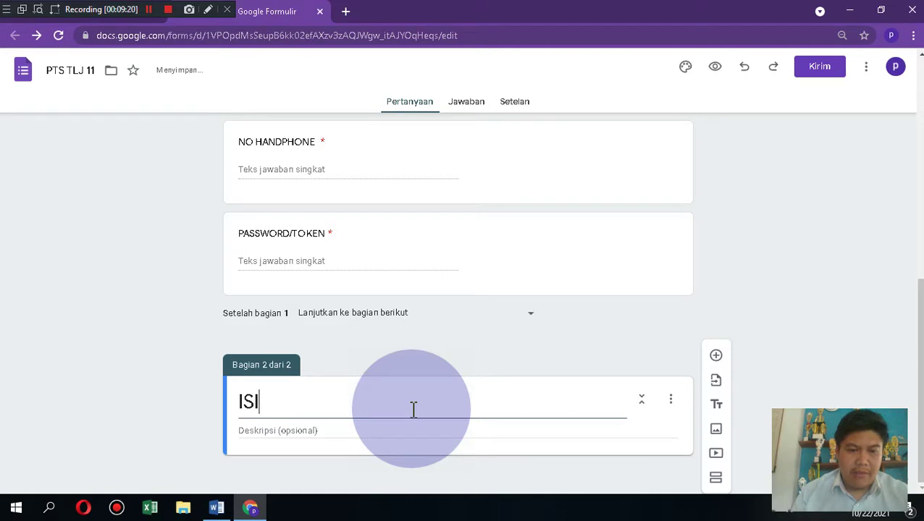
pyautogui.press('BackSpace')
pyautogui.press('BackSpace')
pyautogui.press('BackSpace')
pyautogui.write('JAWABLAH SOAL DI BAW')
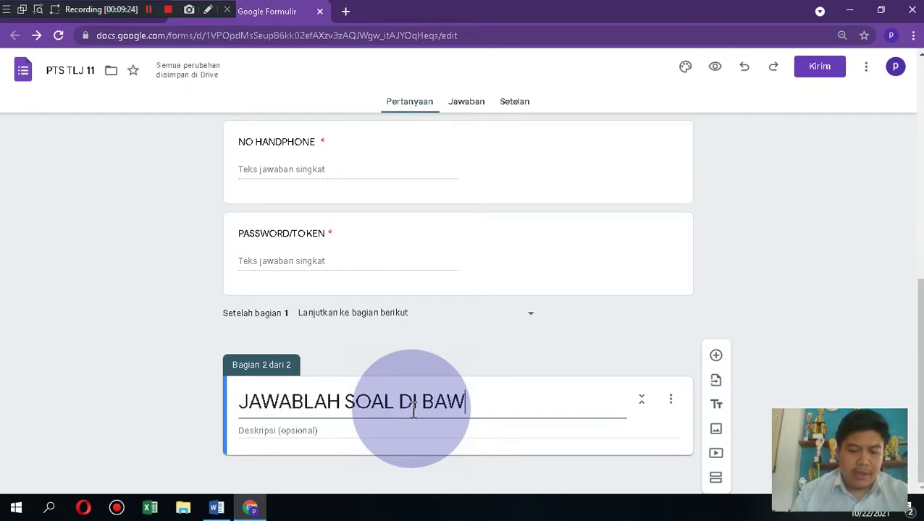
pyautogui.write('AH INI DE')
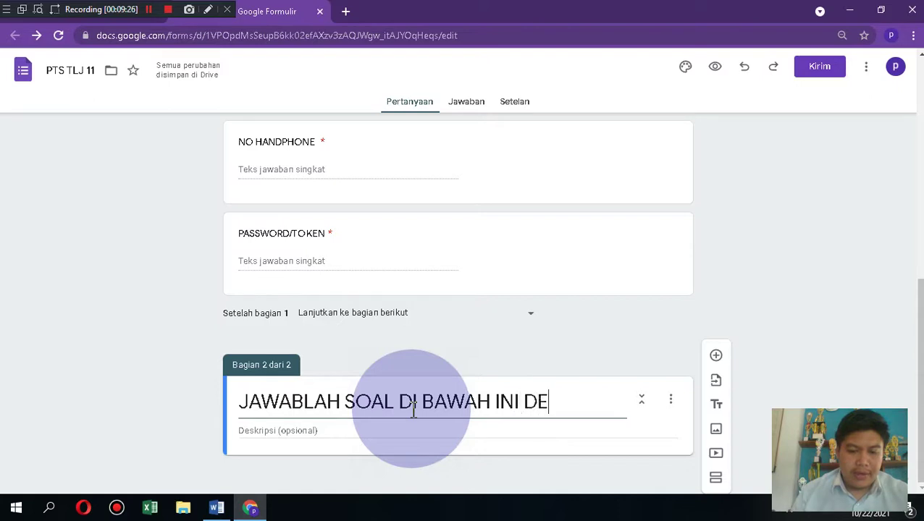
pyautogui.write('NGAN BENAR')
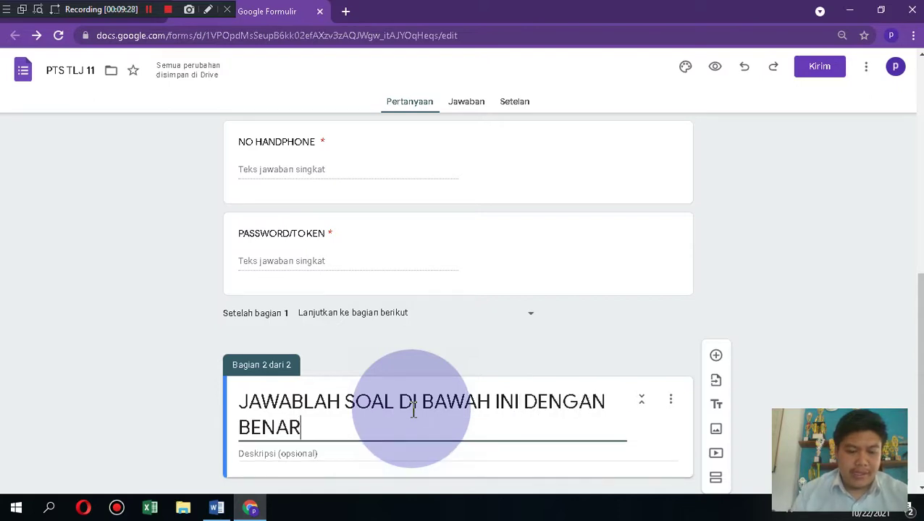
pyautogui.write(' !')
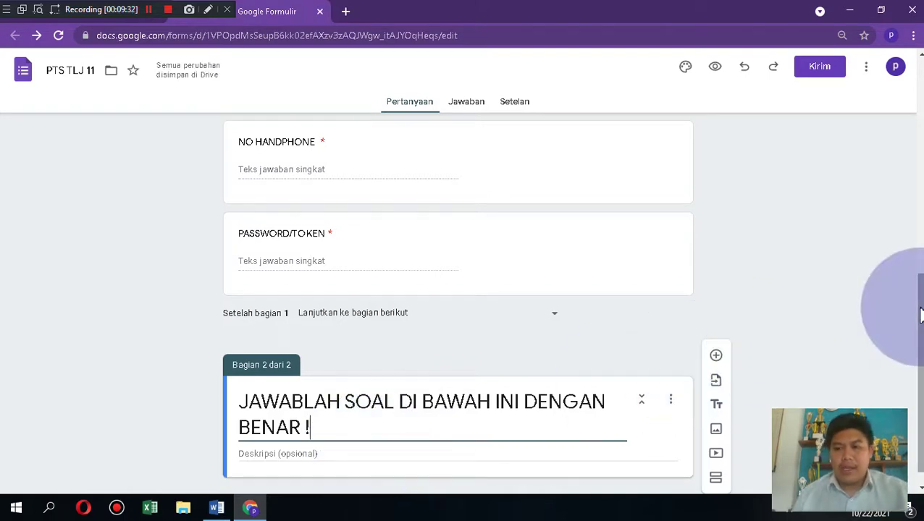
# Step: Finish editing the section title and go to the form's Setelan page
pyautogui.moveTo(920, 305); pyautogui.dragTo(920, 316)
pyautogui.click(466, 410)
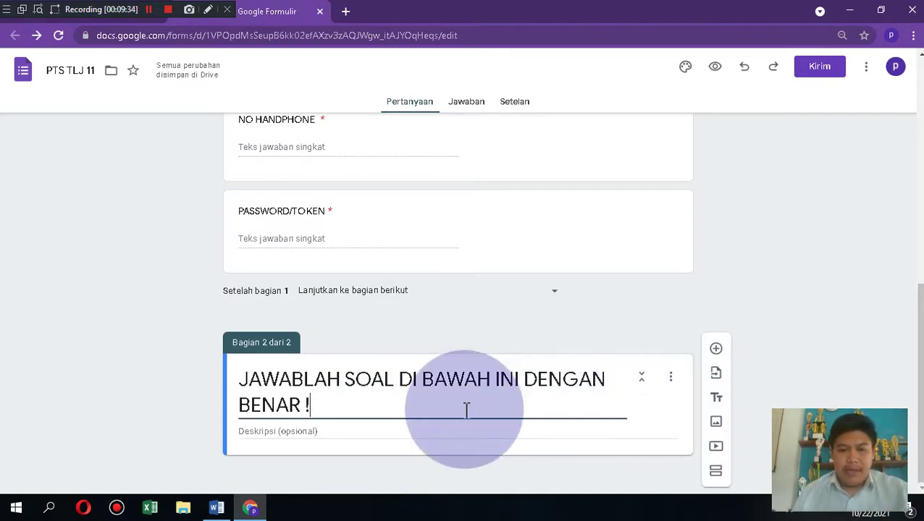
pyautogui.click(618, 410)
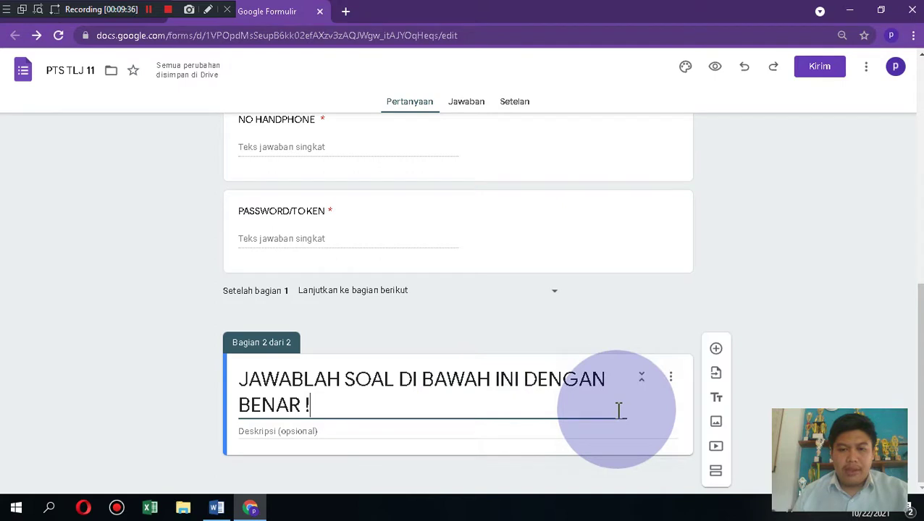
pyautogui.click(876, 352)
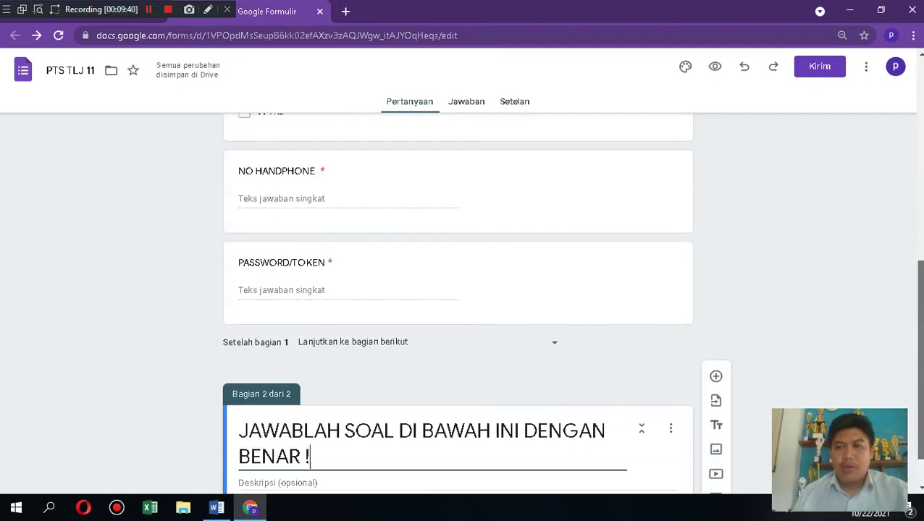
pyautogui.click(756, 172)
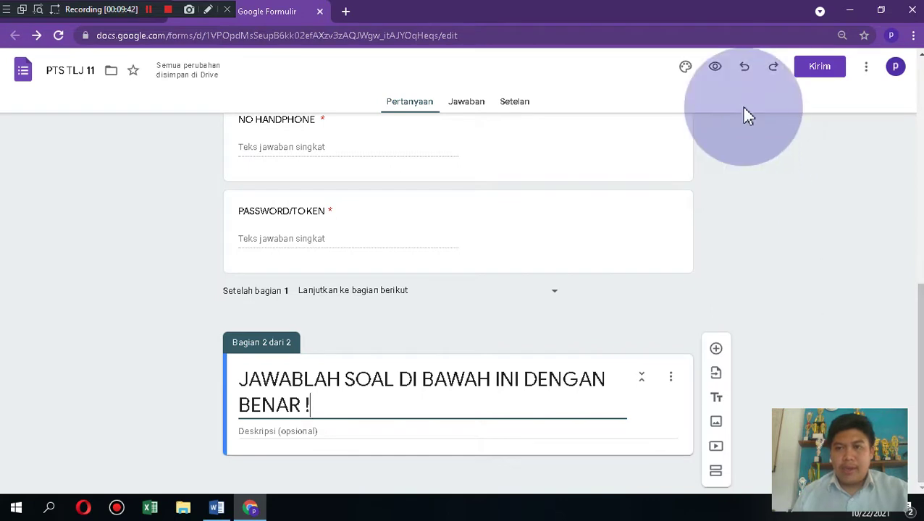
pyautogui.click(523, 105)
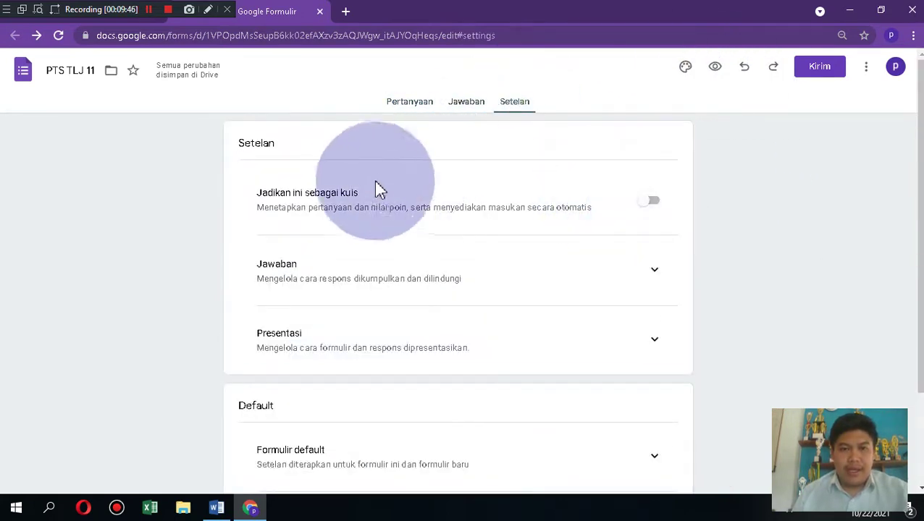
# Step: Make the form a quiz, hiding missed questions and correct answers from respondents
pyautogui.click(652, 198)
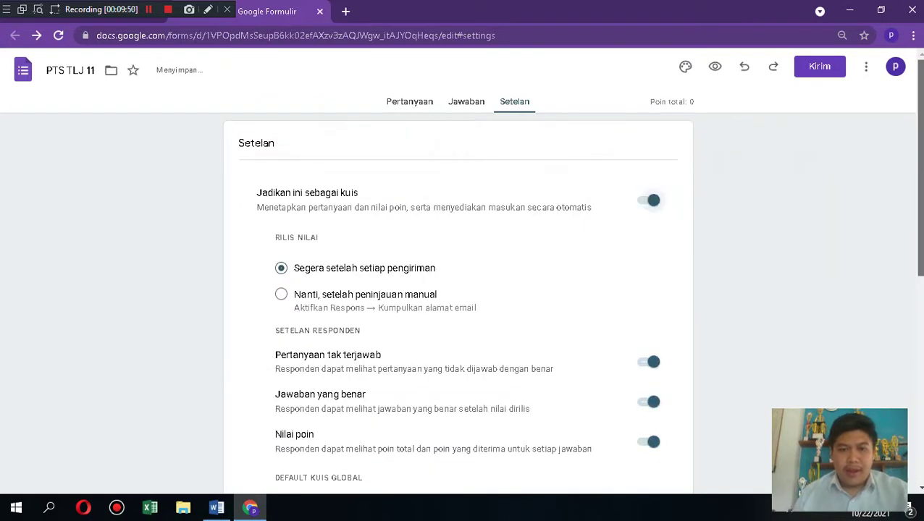
pyautogui.scroll(-1, 649, 287)
pyautogui.click(649, 281)
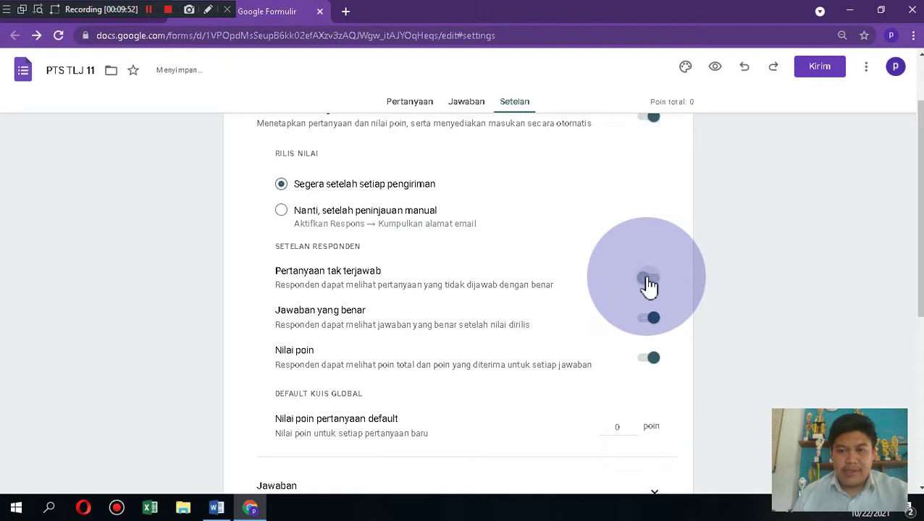
pyautogui.click(650, 321)
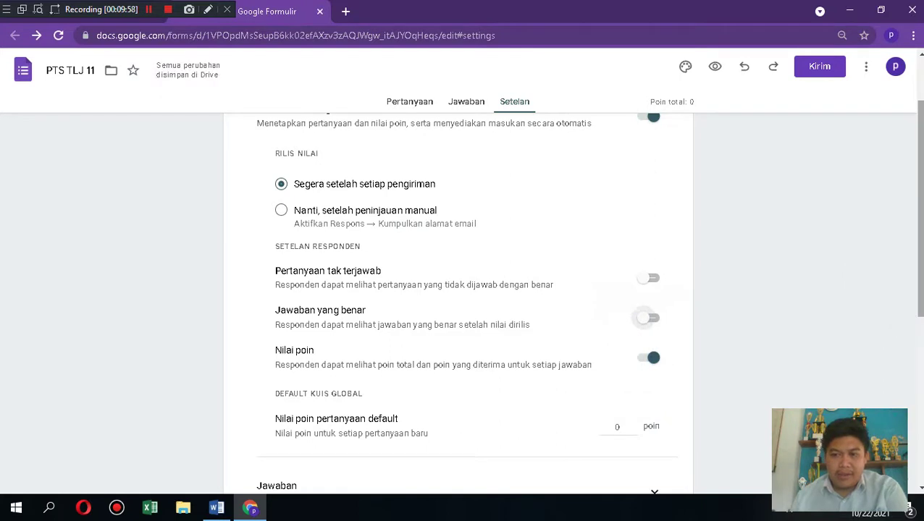
# Step: Expand Jawaban and turn on 'Batasi ke 1 jawaban' to allow one response per person
pyautogui.scroll(-2, 911, 283)
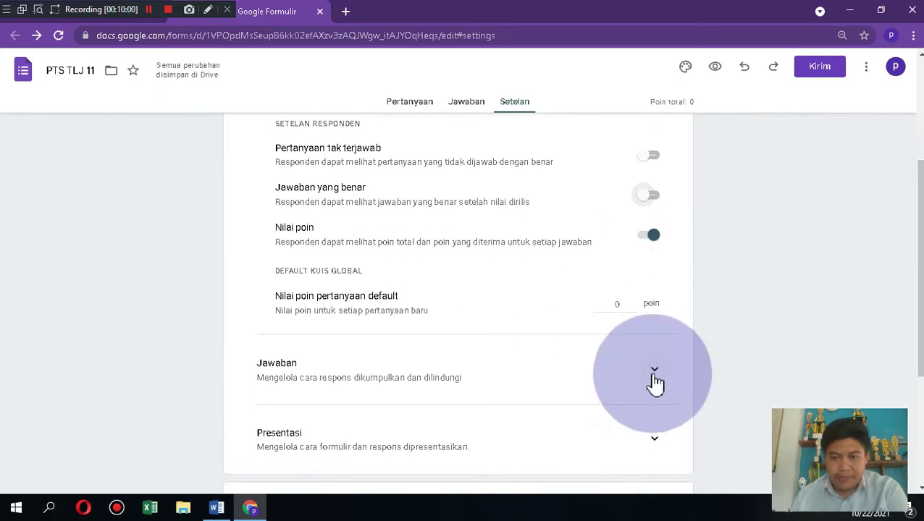
pyautogui.click(654, 372)
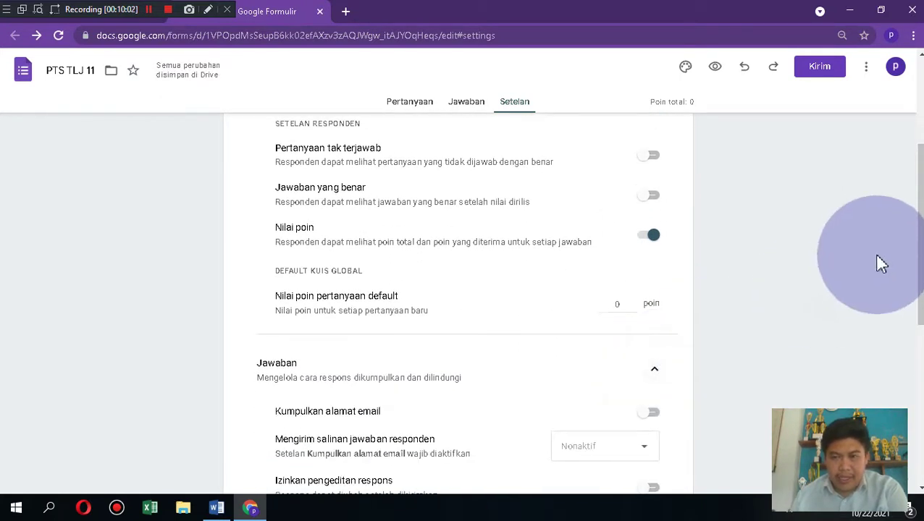
pyautogui.scroll(-2, 873, 252)
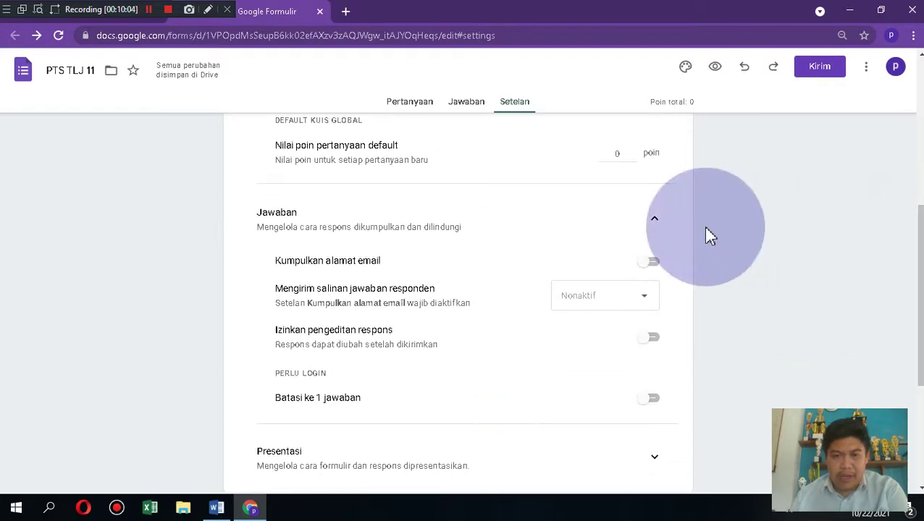
pyautogui.click(653, 402)
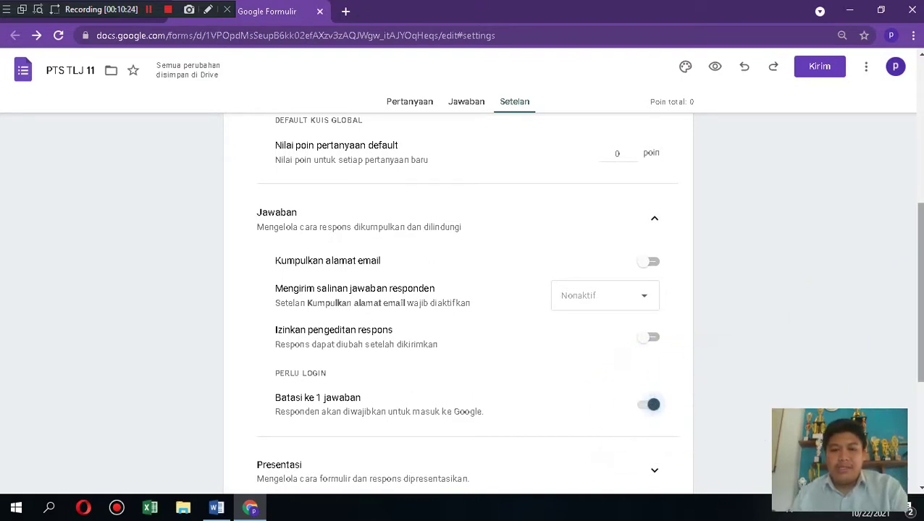
pyautogui.scroll(-2, 463, 305)
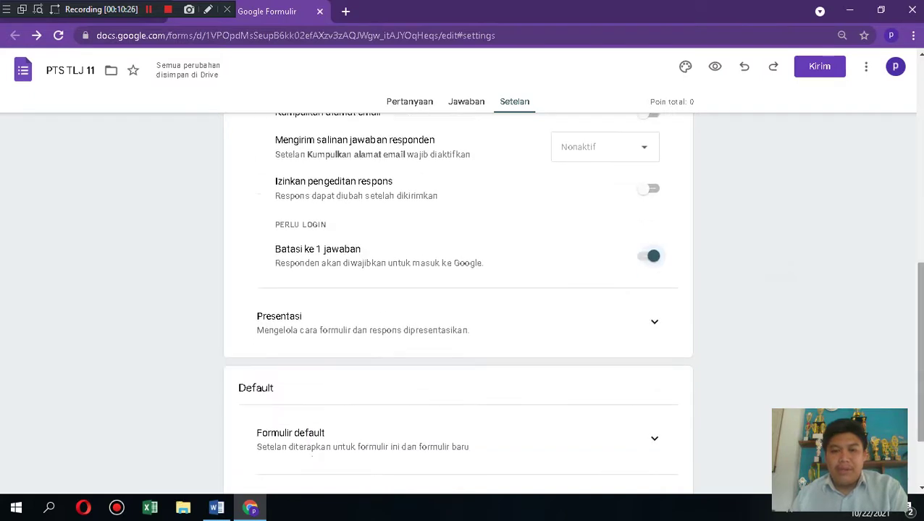
# Step: Turn on 'Acak urutan pertanyaan' under Presentasi to shuffle question order
pyautogui.click(655, 326)
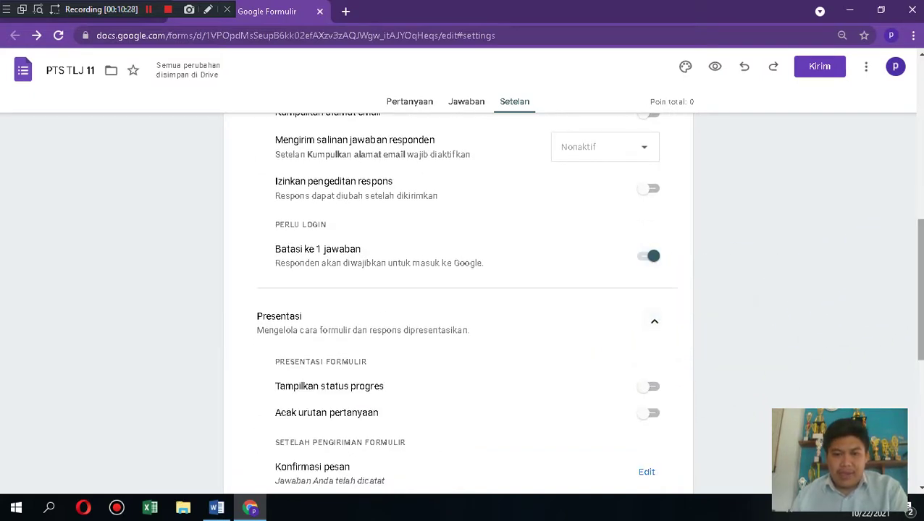
pyautogui.scroll(-1, 464, 304)
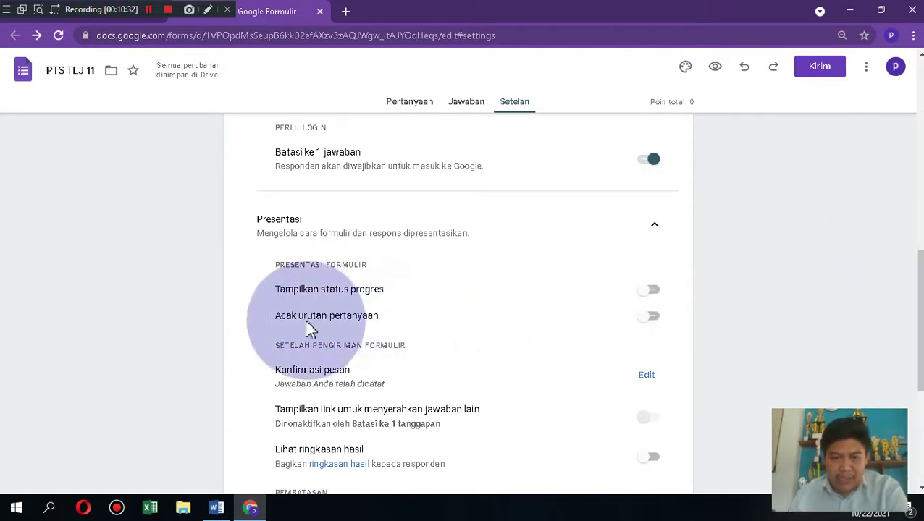
pyautogui.click(654, 318)
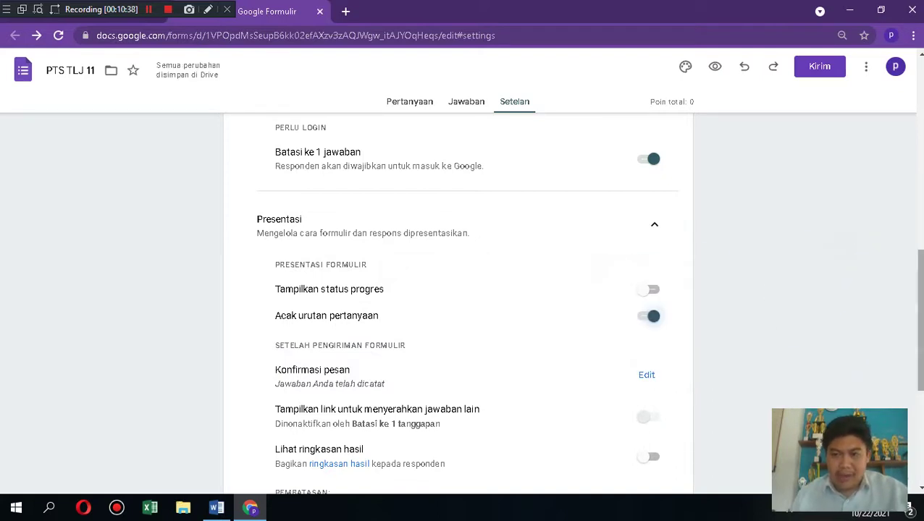
# Step: Expand the Formulir default settings, then return to the form's questions
pyautogui.scroll(-3, 458, 304)
pyautogui.scroll(-1, 459, 304)
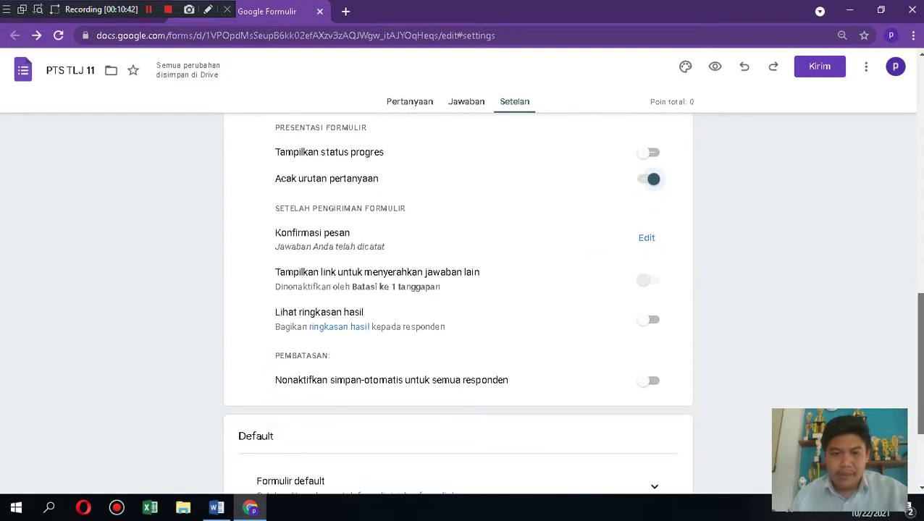
pyautogui.scroll(-4, 458, 304)
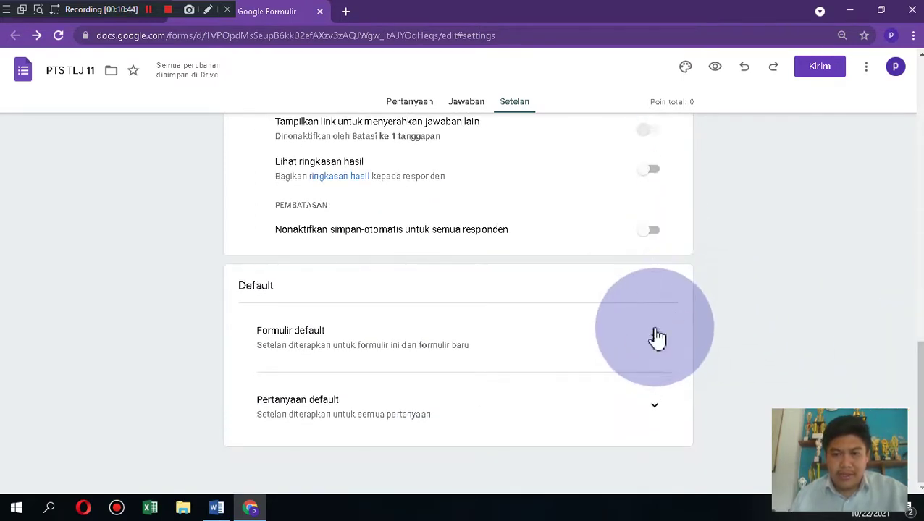
pyautogui.click(654, 338)
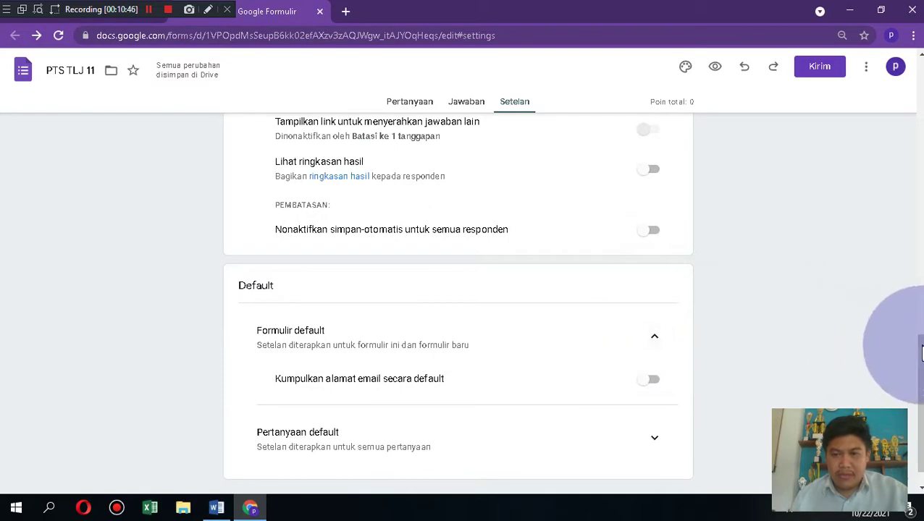
pyautogui.moveTo(919, 362); pyautogui.dragTo(919, 84)
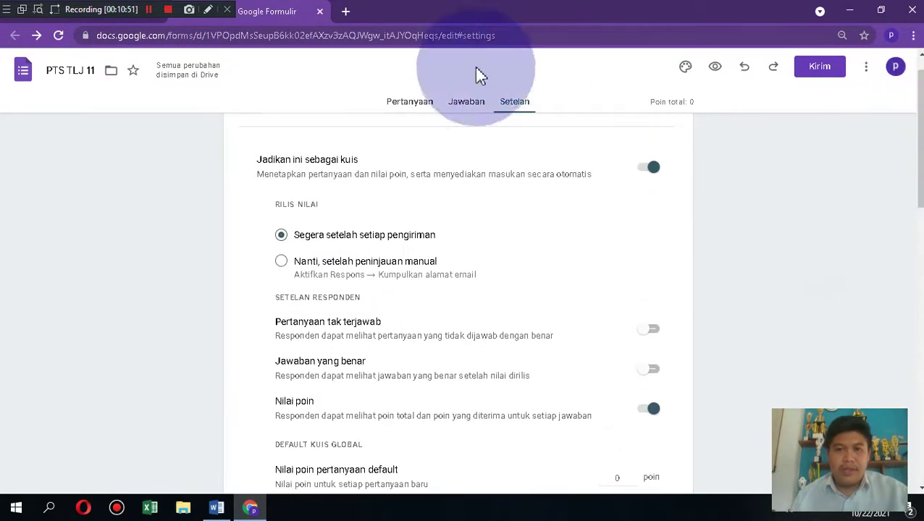
pyautogui.click(412, 102)
# Step: Add a multiple-choice question to Bagian 2 reading 'Apa yang dimaksud dengan blog...'
pyautogui.click(754, 149)
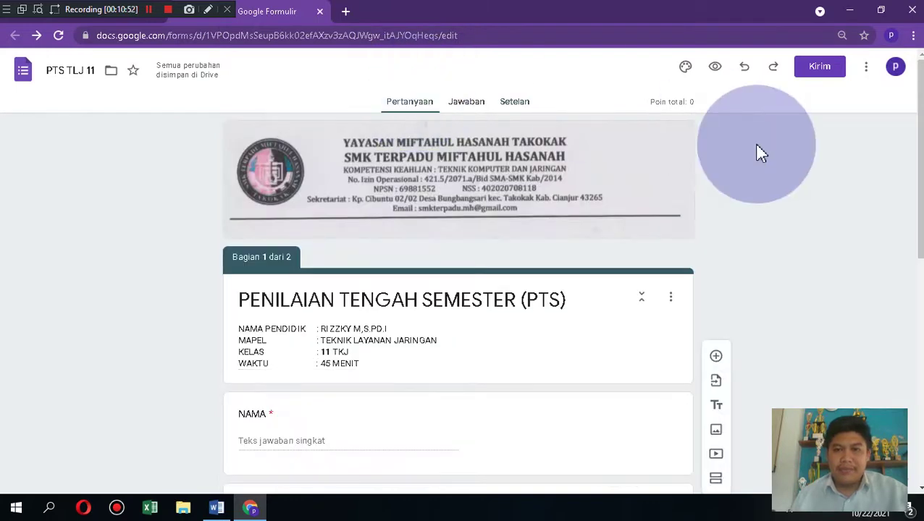
pyautogui.moveTo(919, 159); pyautogui.dragTo(919, 385)
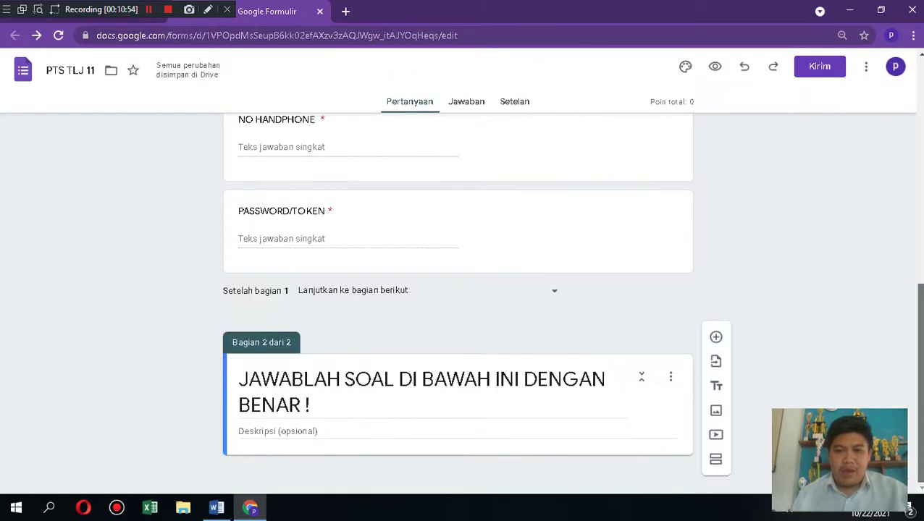
pyautogui.click(716, 351)
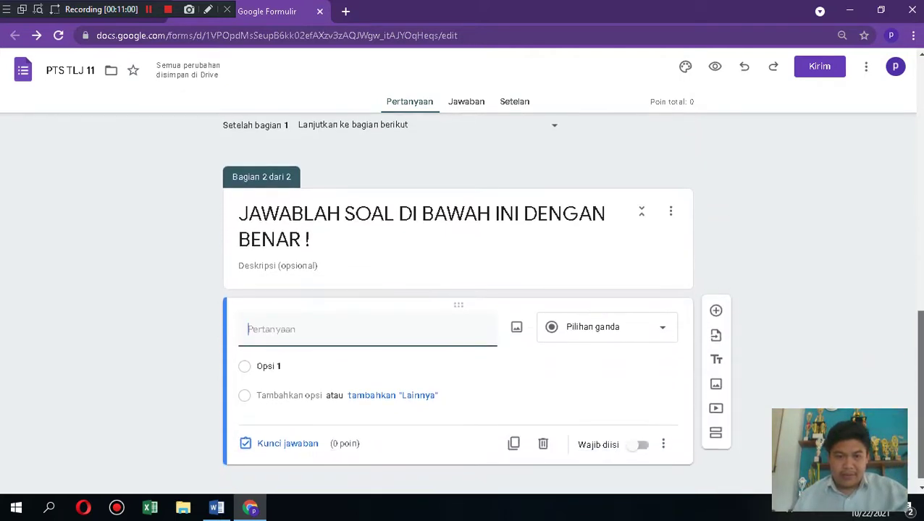
pyautogui.click(598, 297)
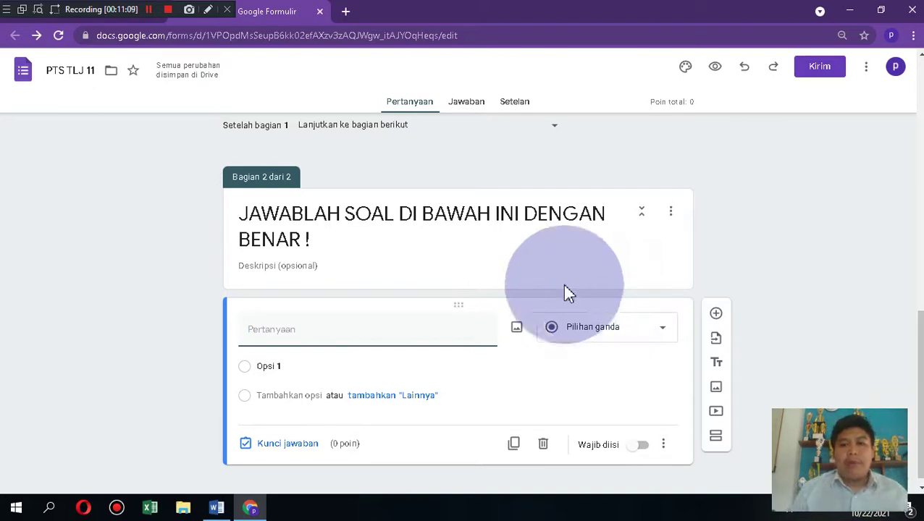
pyautogui.click(271, 326)
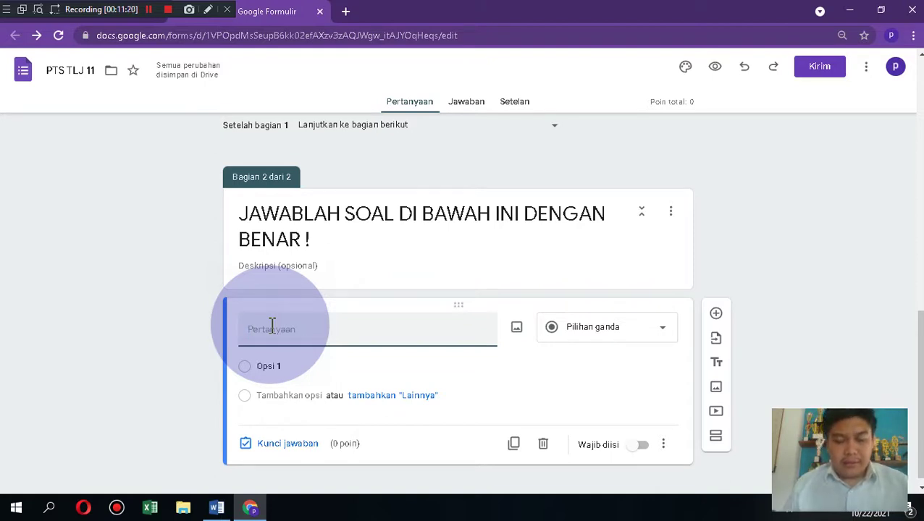
pyautogui.write('APA')
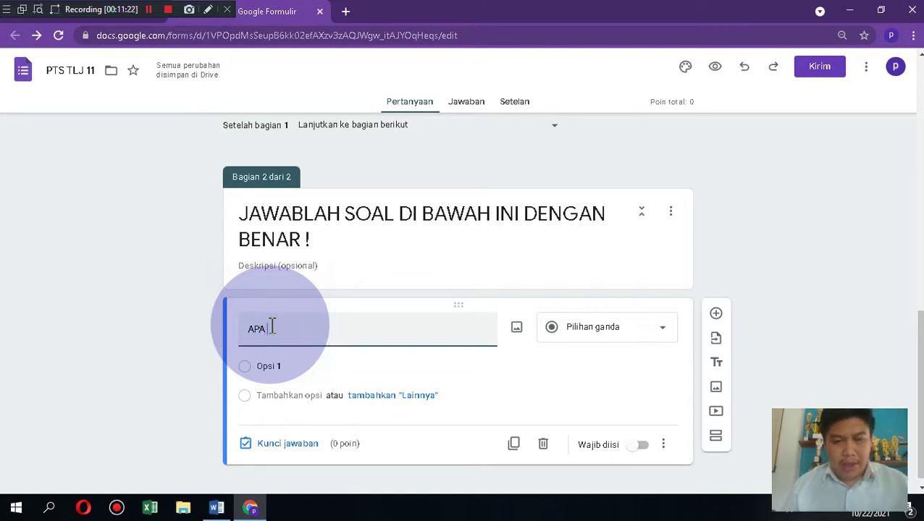
pyautogui.press('BackSpace')
pyautogui.press('BackSpace')
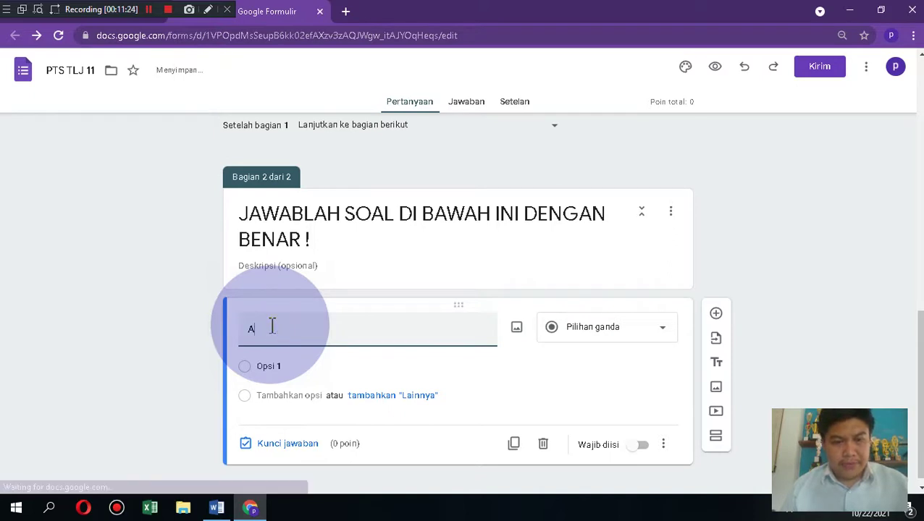
pyautogui.write('pa yang d')
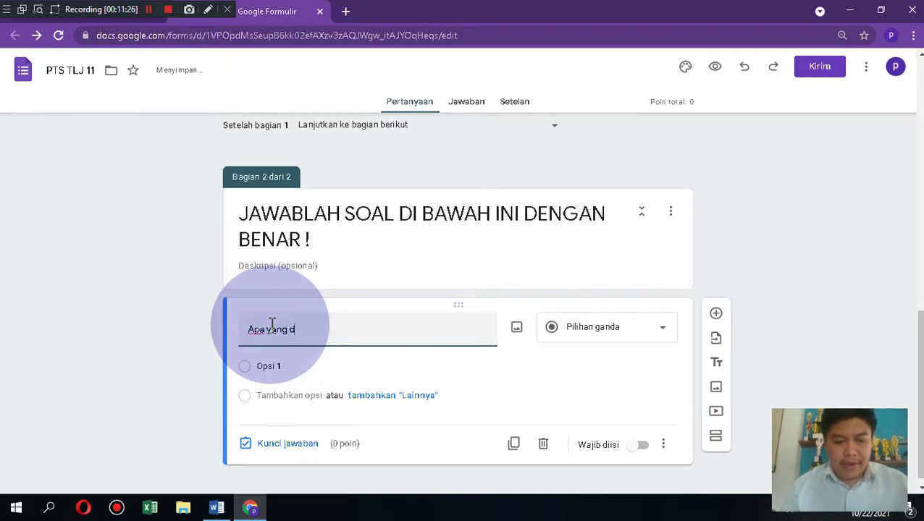
pyautogui.write('imaksud dengan blog.....')
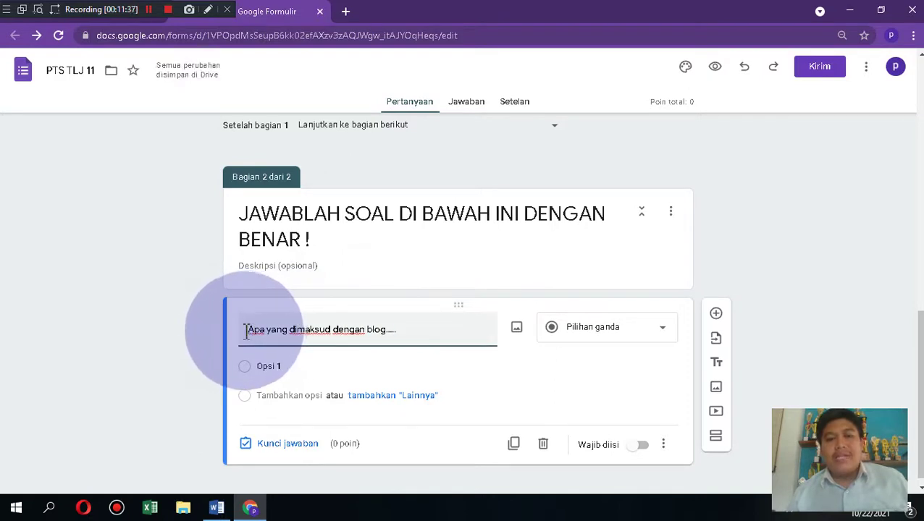
# Step: Enter the blog question's options: Jaringan, kamera, catatan, Fax and web
pyautogui.click(294, 366)
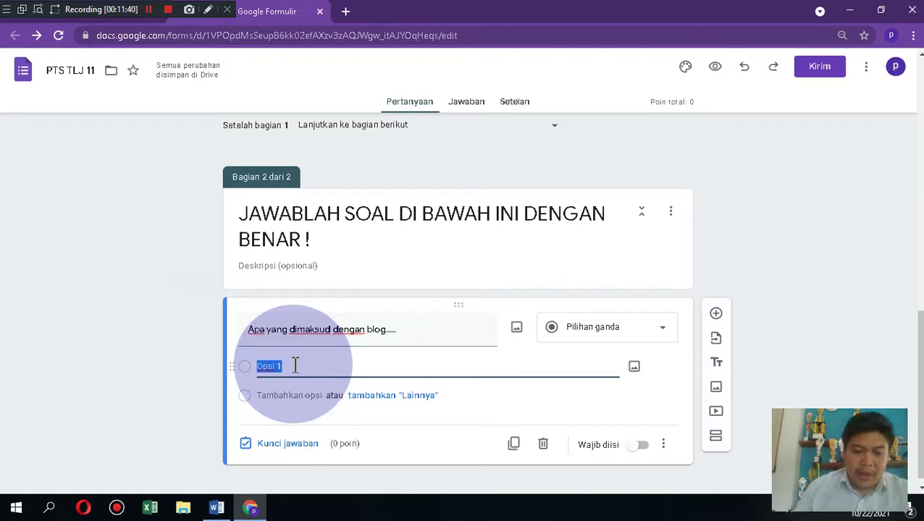
pyautogui.write('jaring')
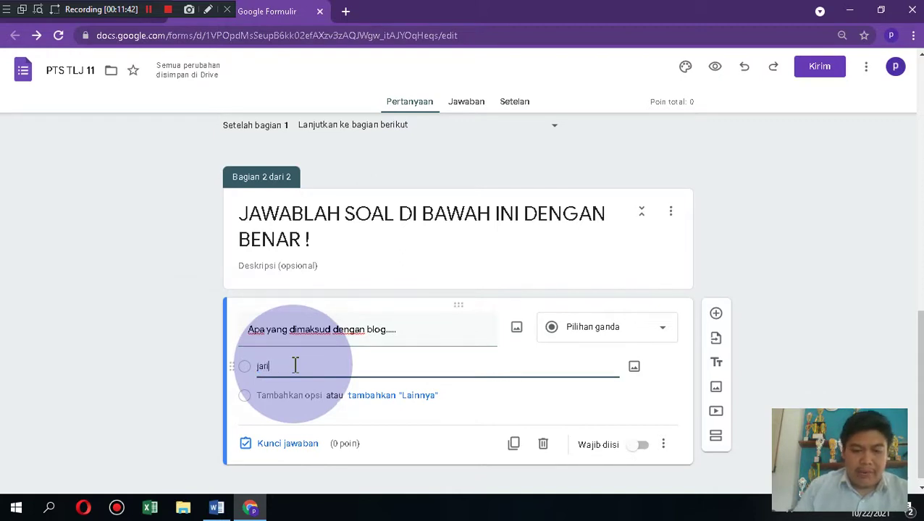
pyautogui.press('BackSpace')
pyautogui.press('BackSpace')
pyautogui.press('BackSpace')
pyautogui.press('BackSpace')
pyautogui.press('BackSpace')
pyautogui.press('BackSpace')
pyautogui.press('BackSpace')
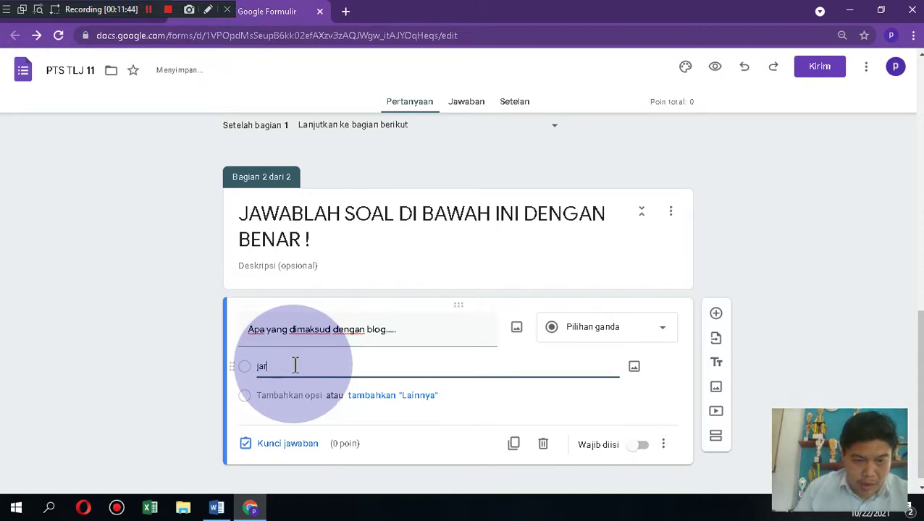
pyautogui.write('Jaringan')
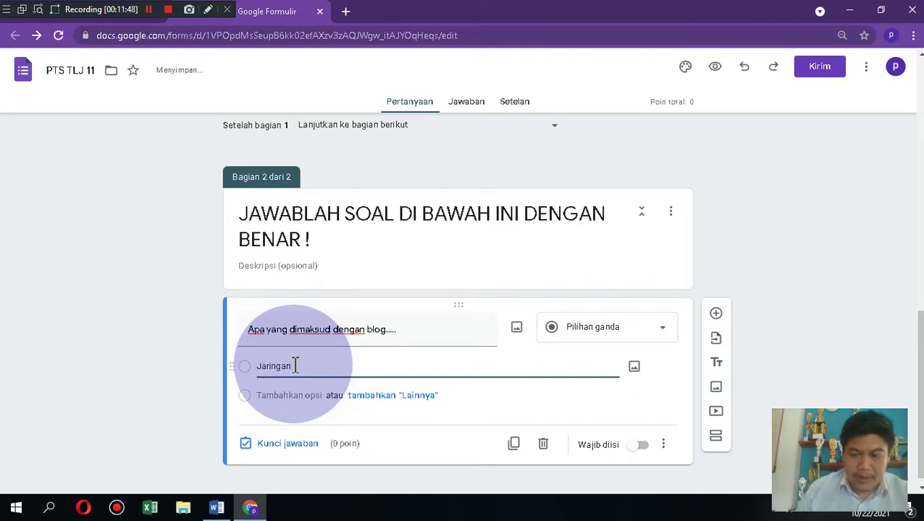
pyautogui.press('Return')
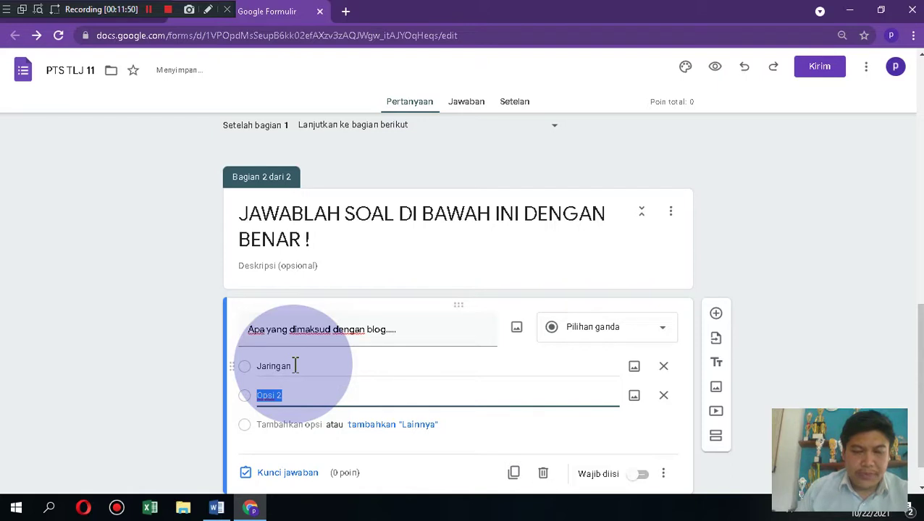
pyautogui.write('kamera')
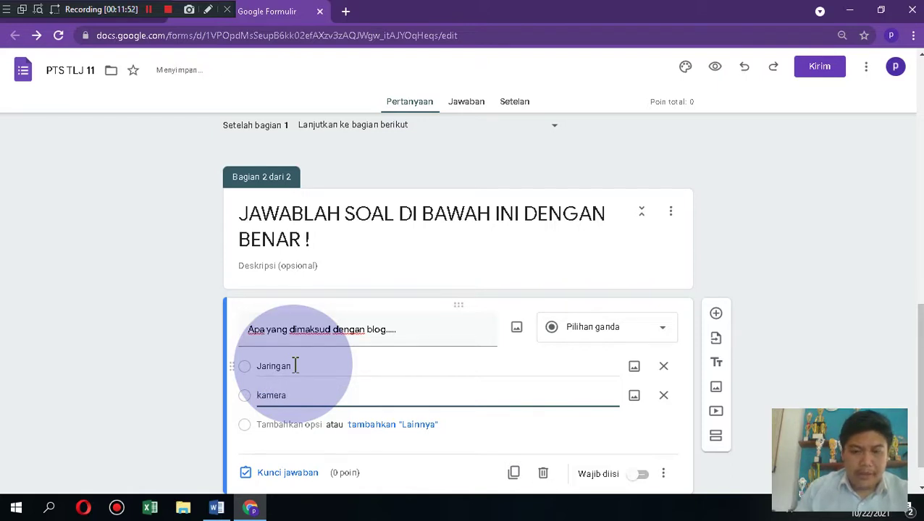
pyautogui.press('Return')
pyautogui.write('catatan')
pyautogui.press('Return')
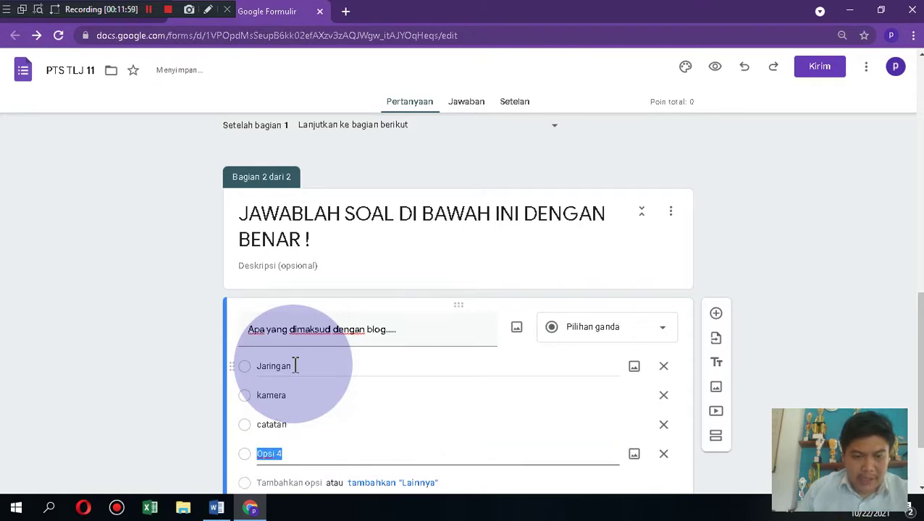
pyautogui.write('Fax')
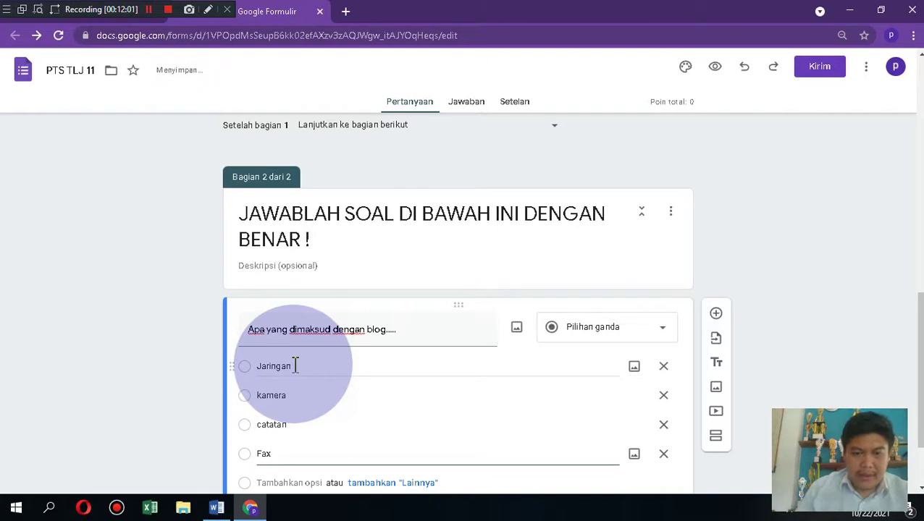
pyautogui.press('Return')
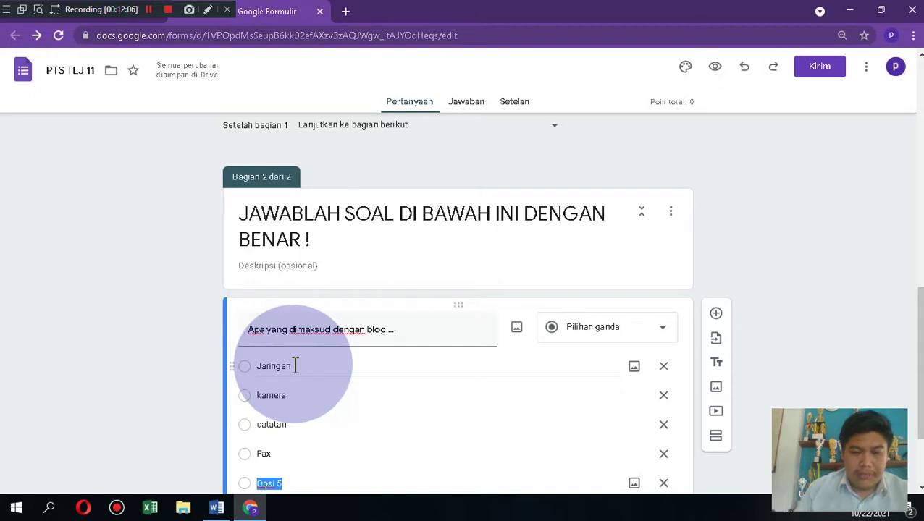
pyautogui.write('web')
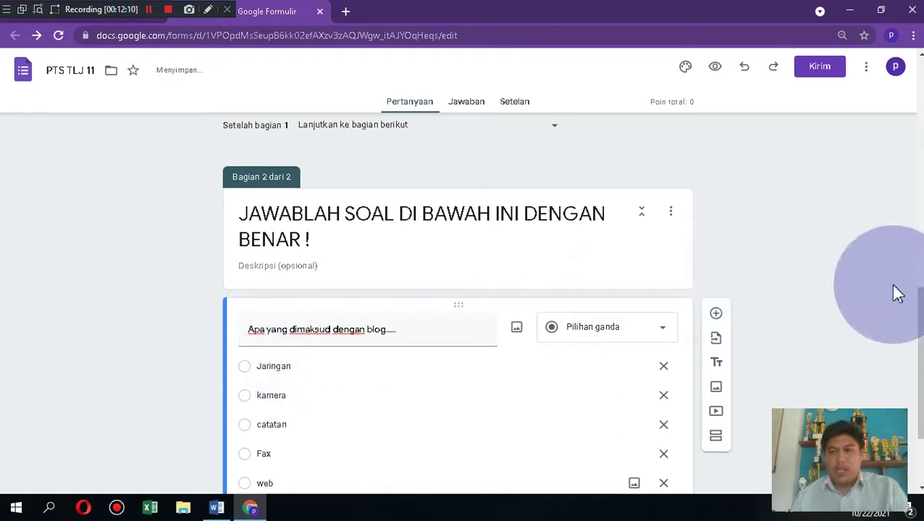
pyautogui.scroll(-2, 458, 304)
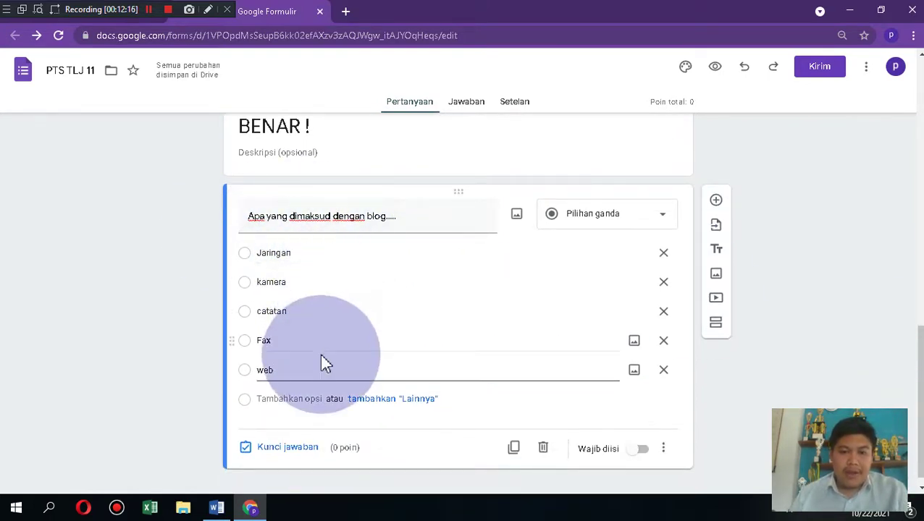
# Step: Set catatan as the 50-point correct answer, make the question required, and add a new question
pyautogui.click(299, 455)
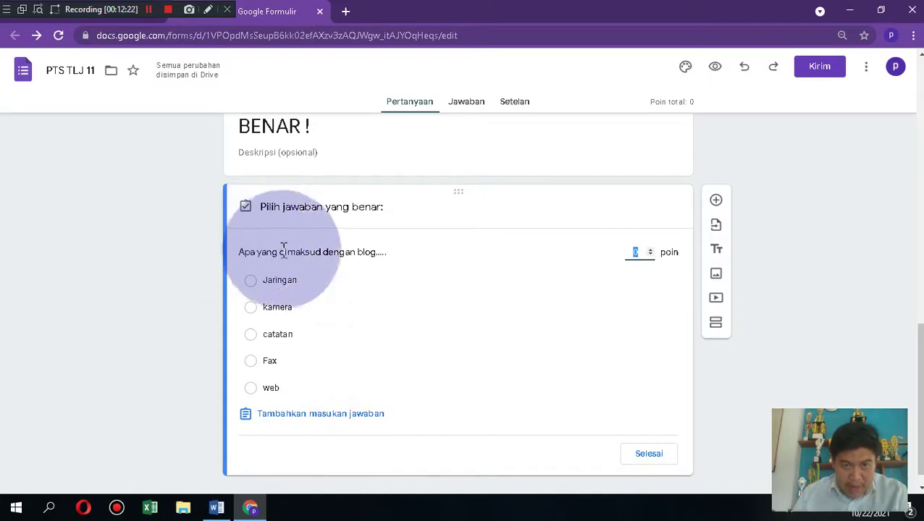
pyautogui.click(254, 336)
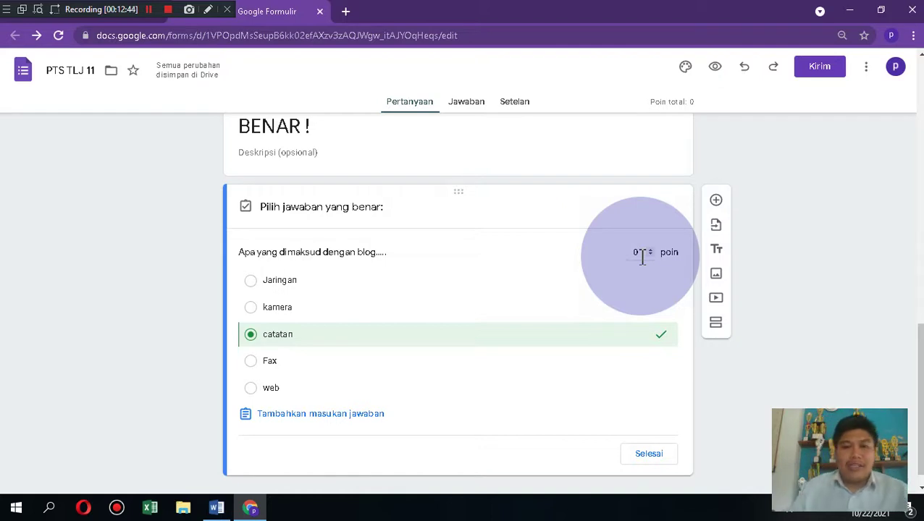
pyautogui.click(642, 255)
pyautogui.press('BackSpace')
pyautogui.write('50')
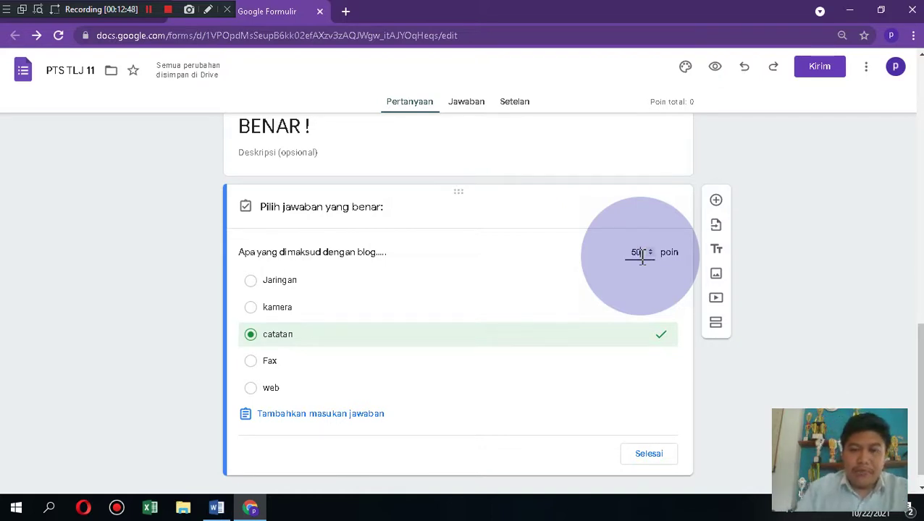
pyautogui.moveTo(920, 434); pyautogui.dragTo(920, 442)
pyautogui.click(648, 433)
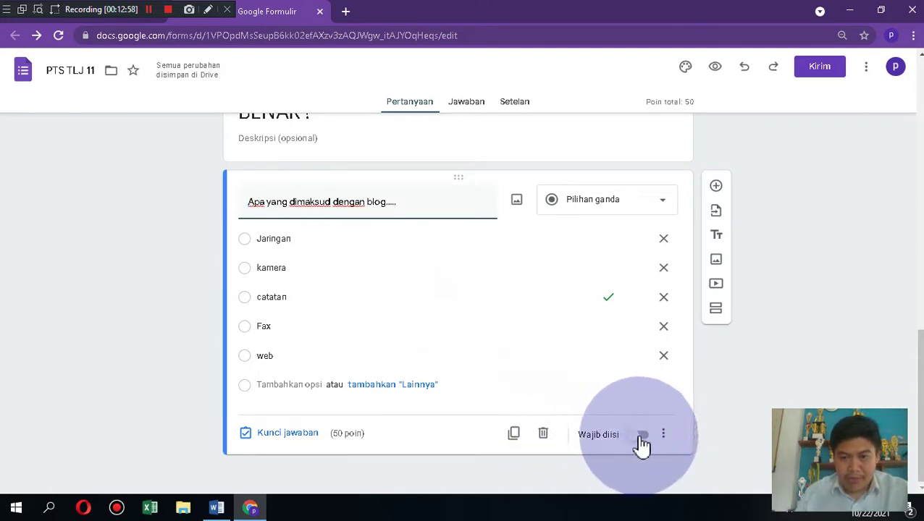
pyautogui.click(640, 435)
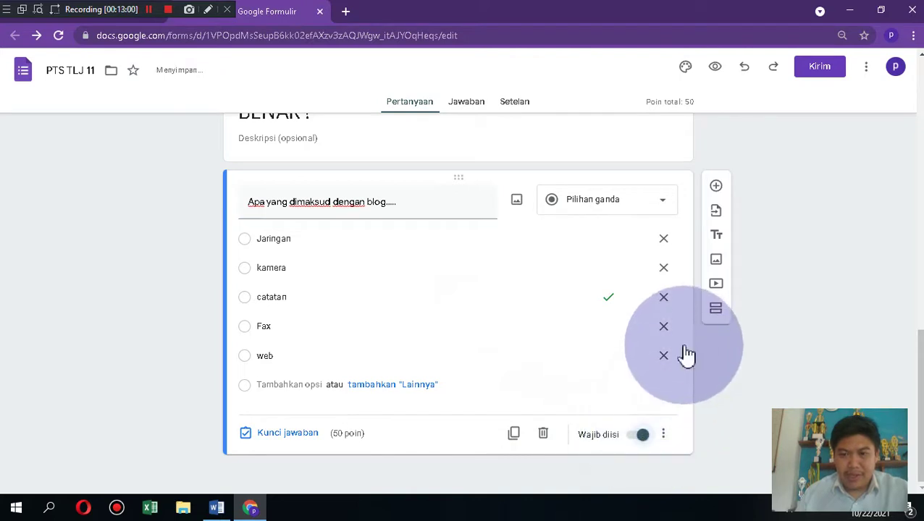
pyautogui.click(716, 188)
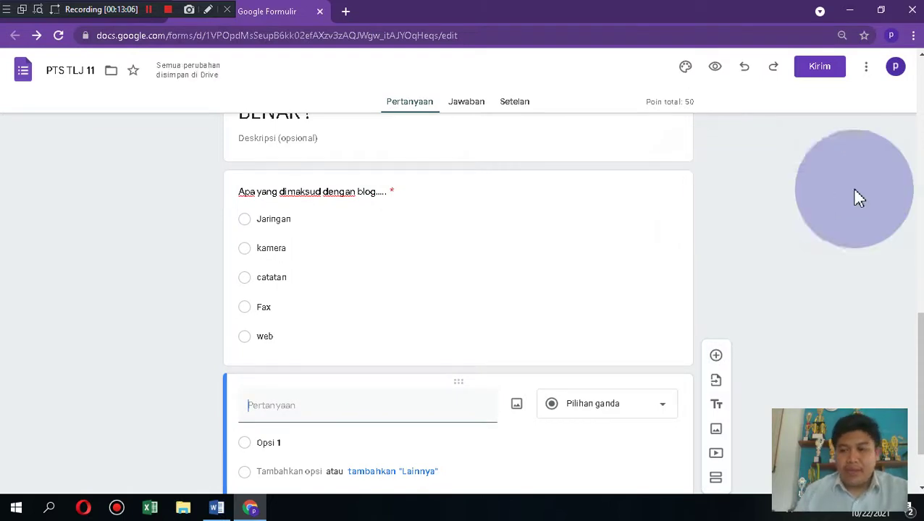
# Step: Write the question 'contoh hardware..' with options aimp, linux, debian, smadav and monitor
pyautogui.click(457, 408)
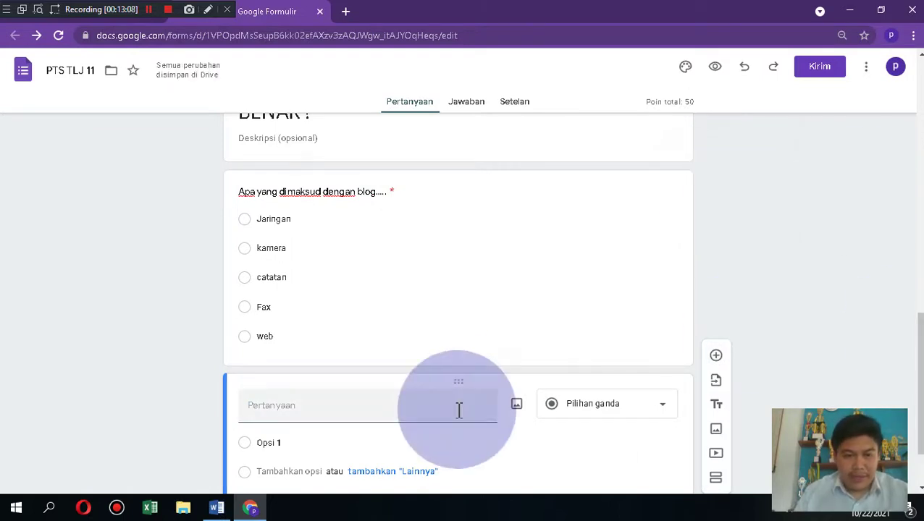
pyautogui.write('contoh')
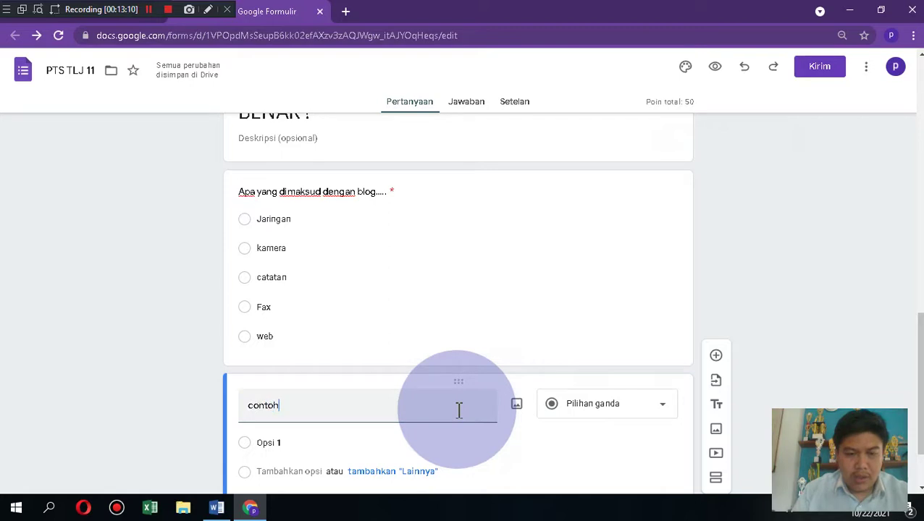
pyautogui.write(' hardware...')
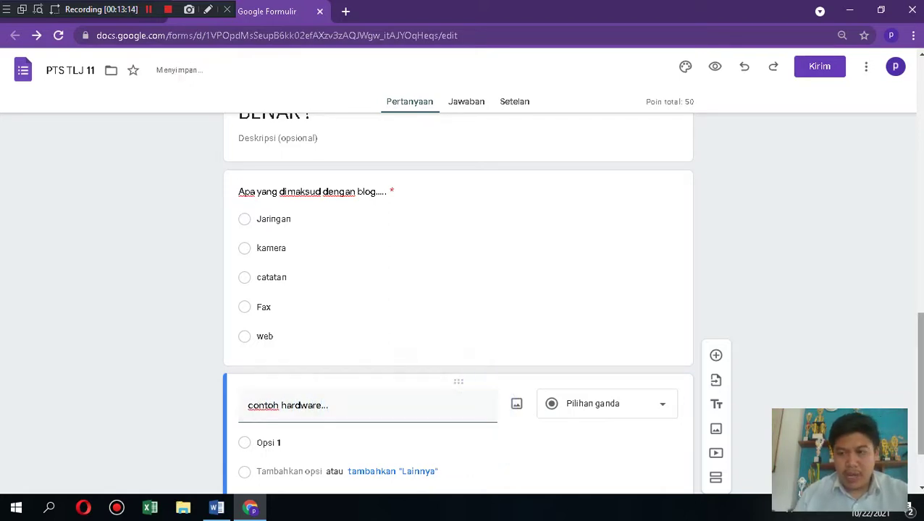
pyautogui.scroll(-1, 362, 377)
pyautogui.click(331, 355)
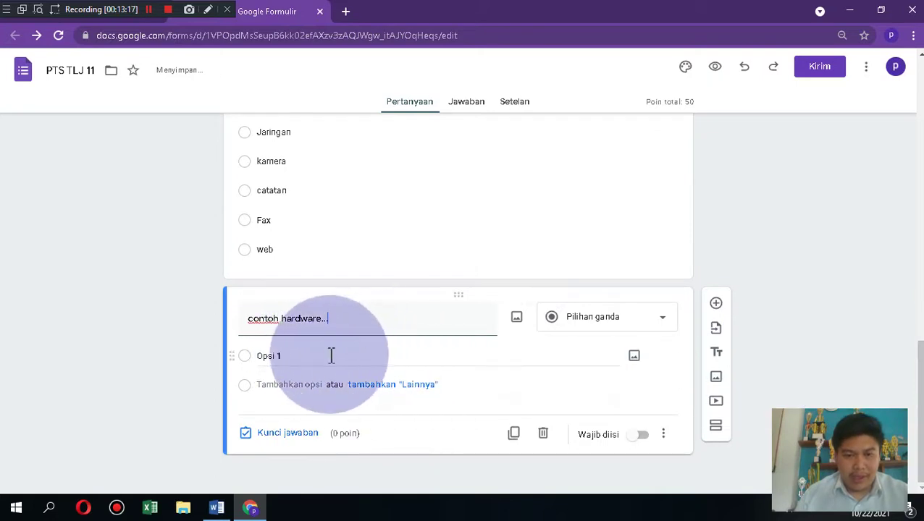
pyautogui.write('aimp')
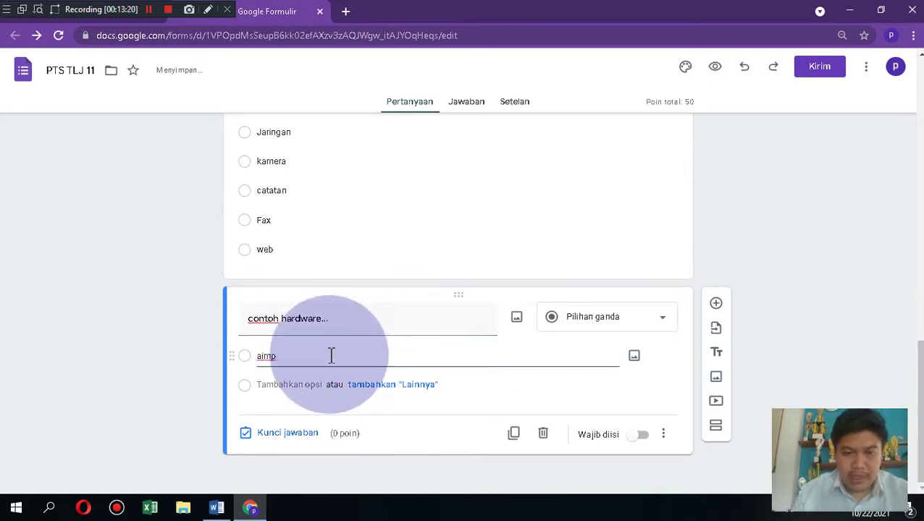
pyautogui.press('Return')
pyautogui.write('linux')
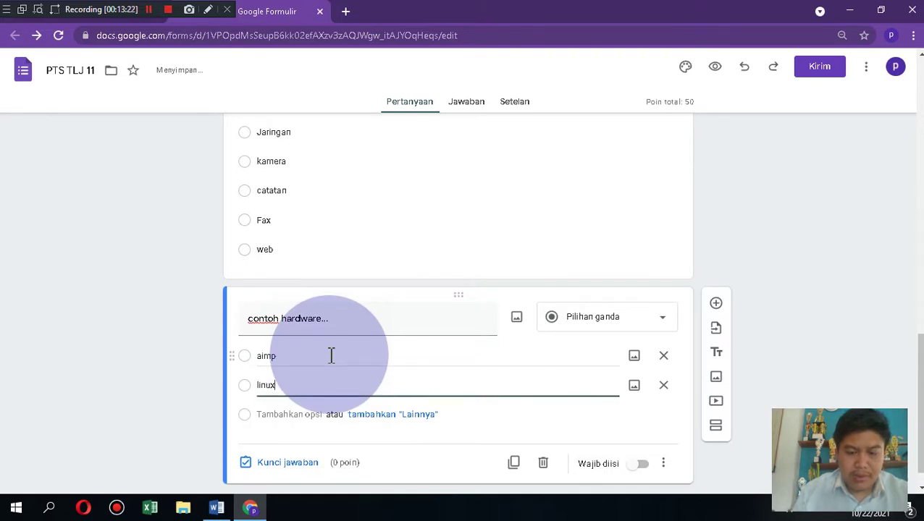
pyautogui.press('Return')
pyautogui.write('debian')
pyautogui.press('Return')
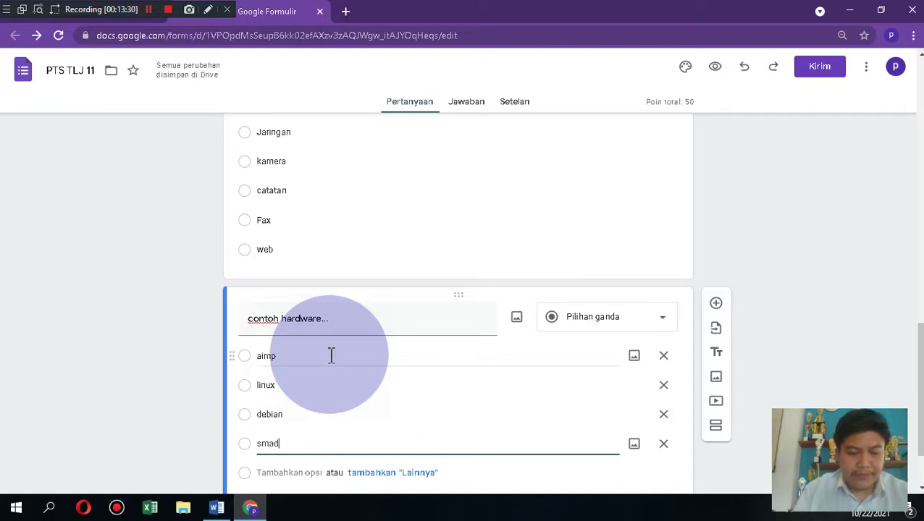
pyautogui.press('Return')
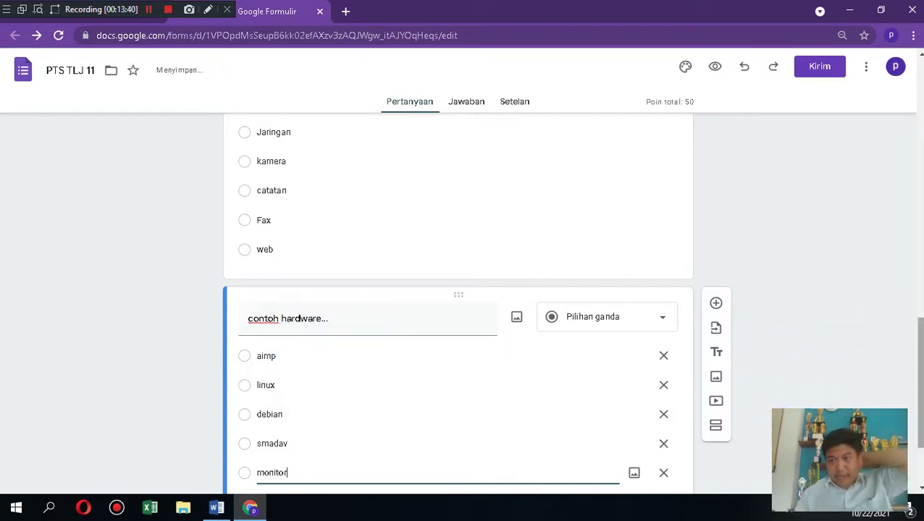
pyautogui.moveTo(921, 381); pyautogui.dragTo(921, 417)
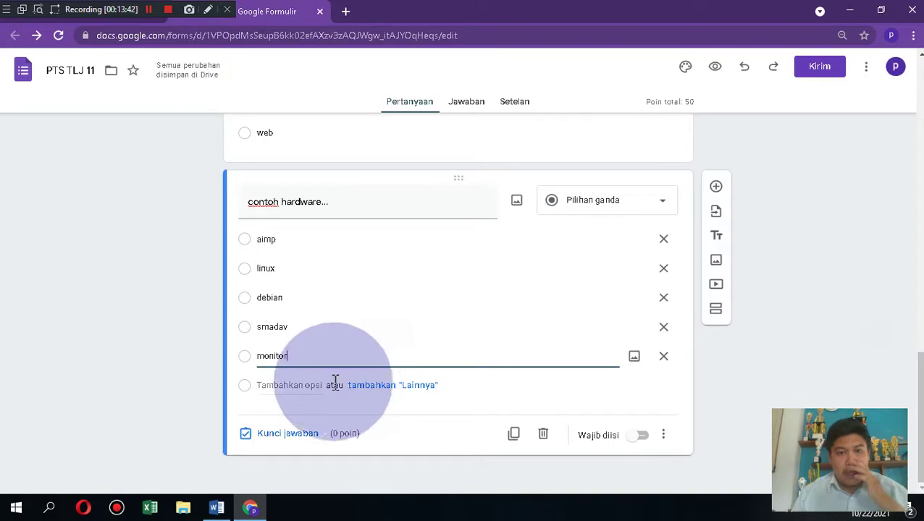
# Step: Set monitor as the 50-point correct answer and make the hardware question required
pyautogui.click(288, 435)
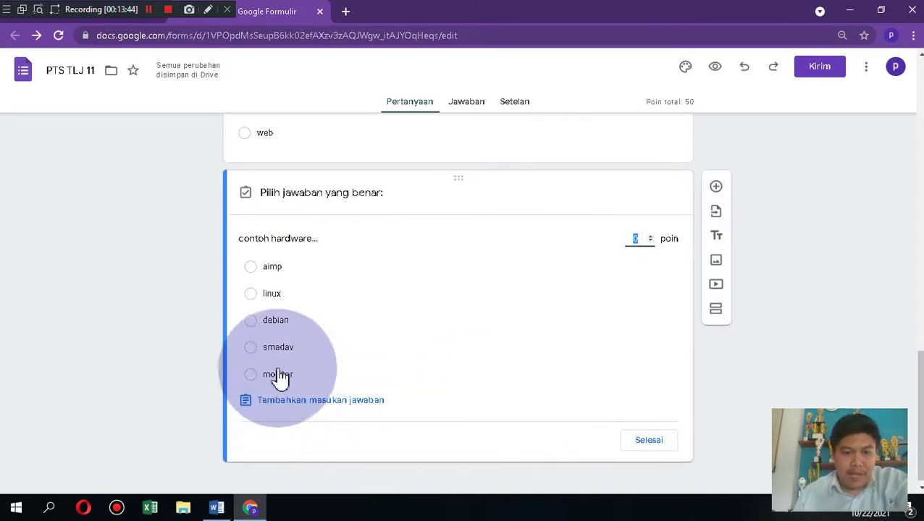
pyautogui.click(250, 375)
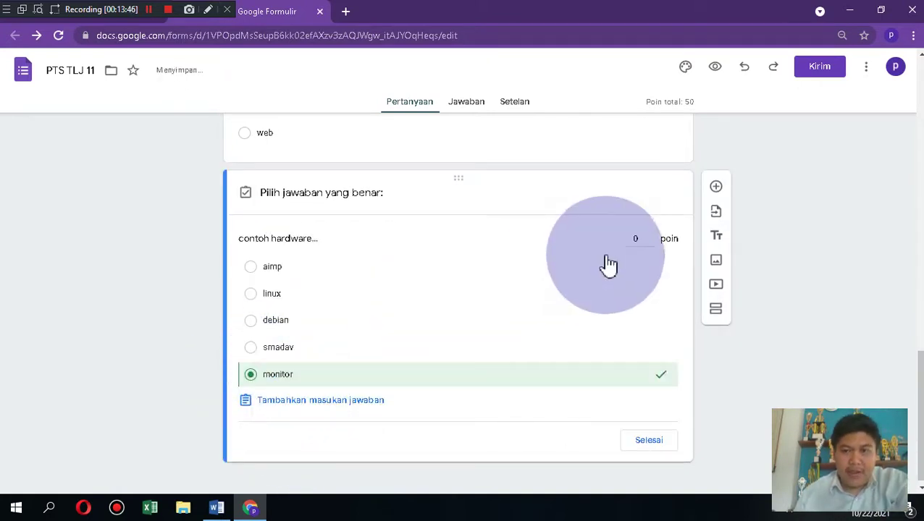
pyautogui.press('BackSpace')
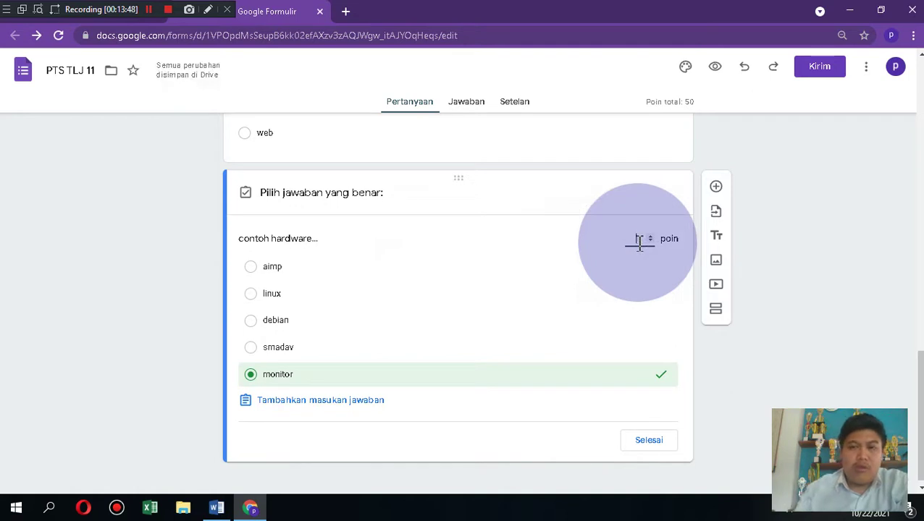
pyautogui.write('5')
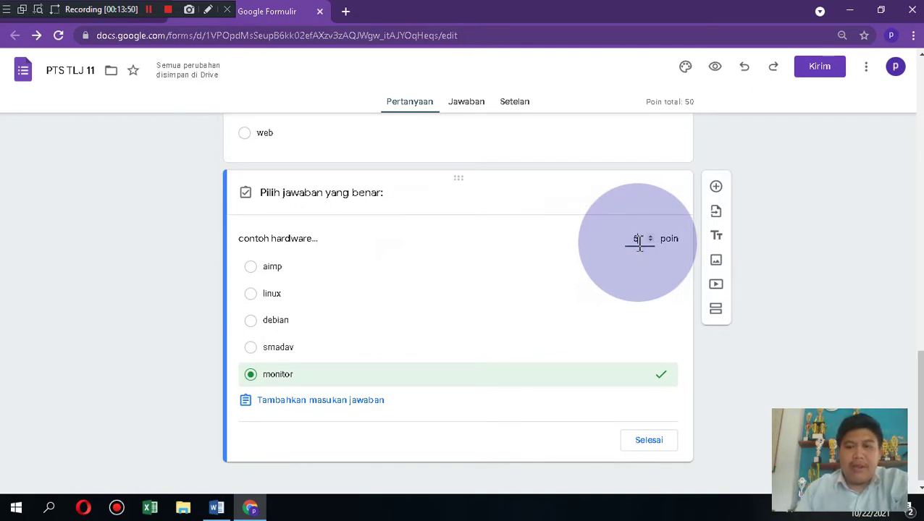
pyautogui.write('0')
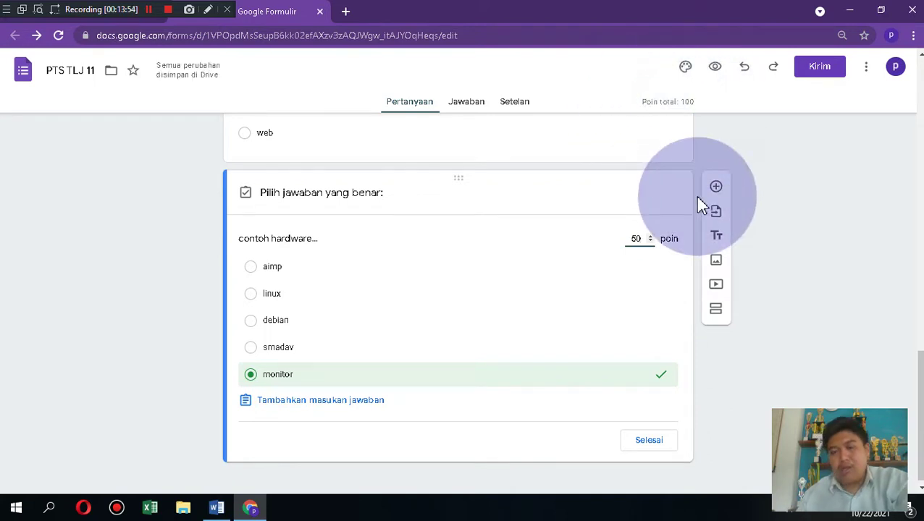
pyautogui.click(653, 441)
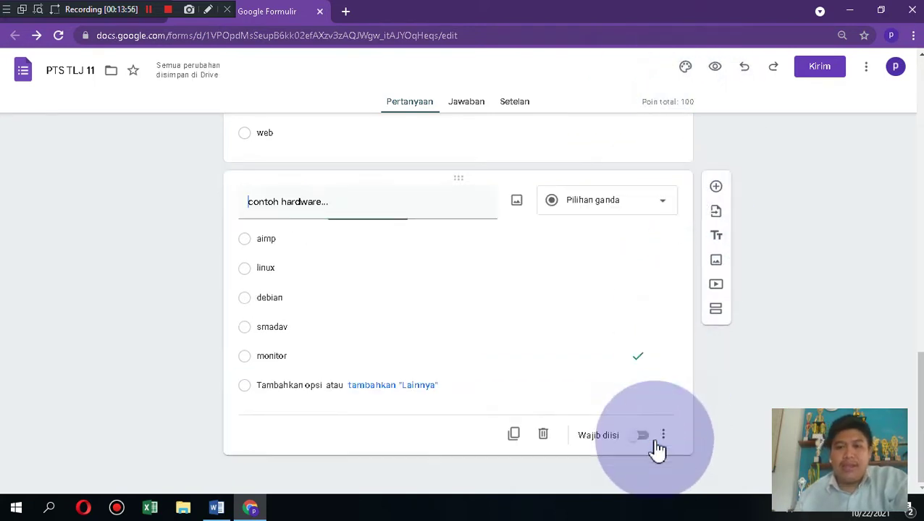
pyautogui.click(643, 437)
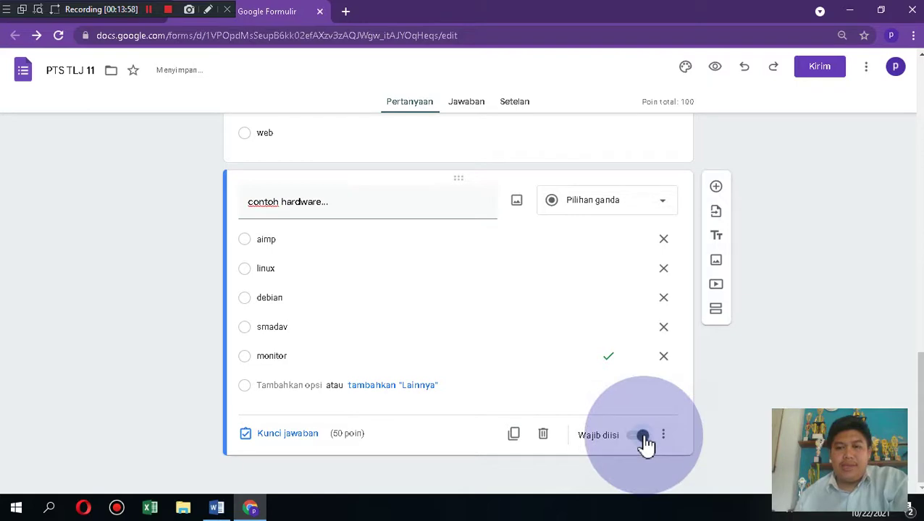
# Step: Scroll back up to the school header and PENILAIAN TENGAH SEMESTER (PTS) title
pyautogui.scroll(6, 457, 290)
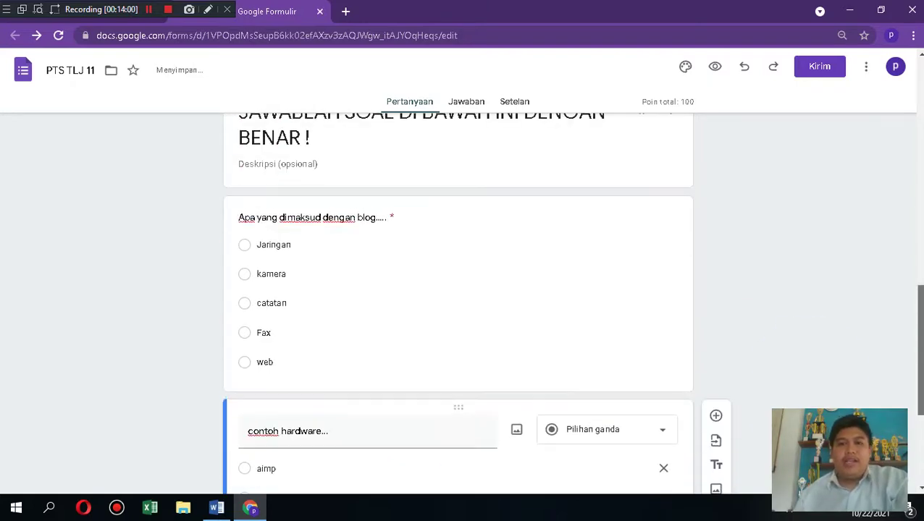
pyautogui.scroll(7, 457, 304)
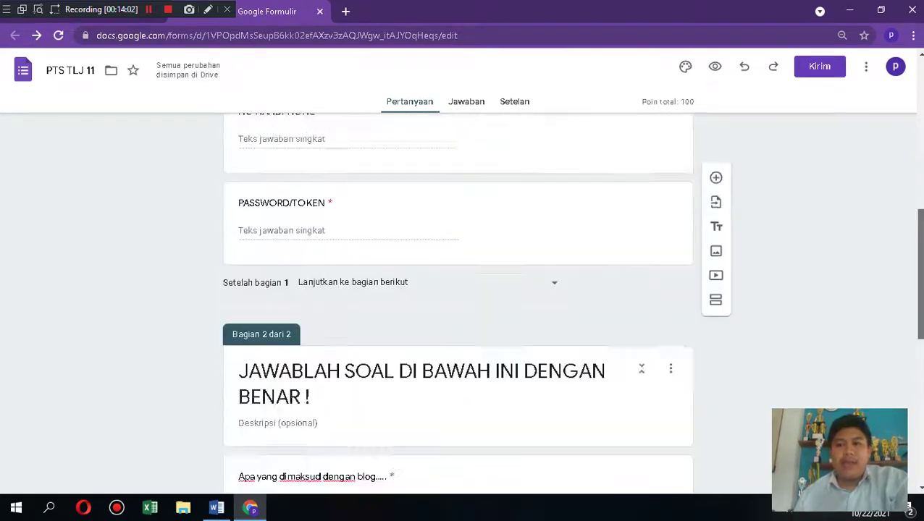
pyautogui.scroll(1, 457, 290)
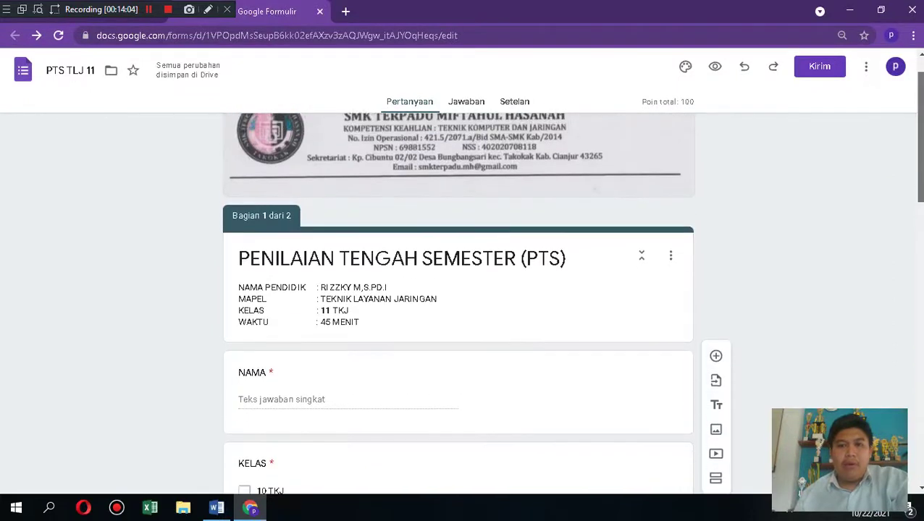
# Step: Give the form a teal theme colour (third Warna tema swatch) and the third, darker light-blue background swatch
pyautogui.click(686, 67)
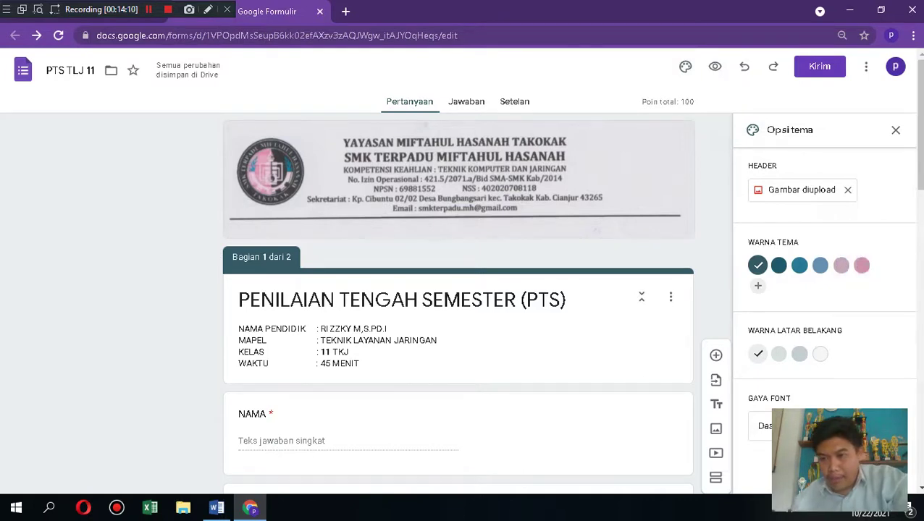
pyautogui.scroll(-1, 914, 152)
pyautogui.scroll(-1, 458, 290)
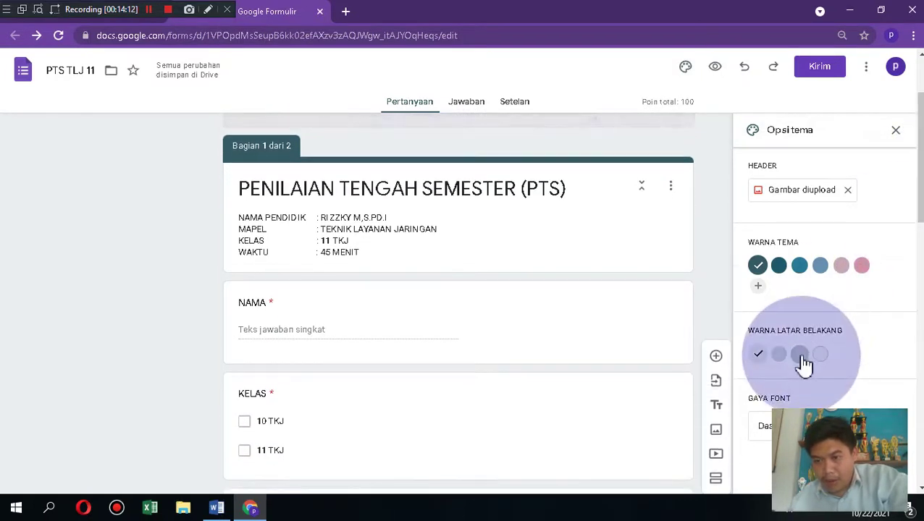
pyautogui.click(800, 356)
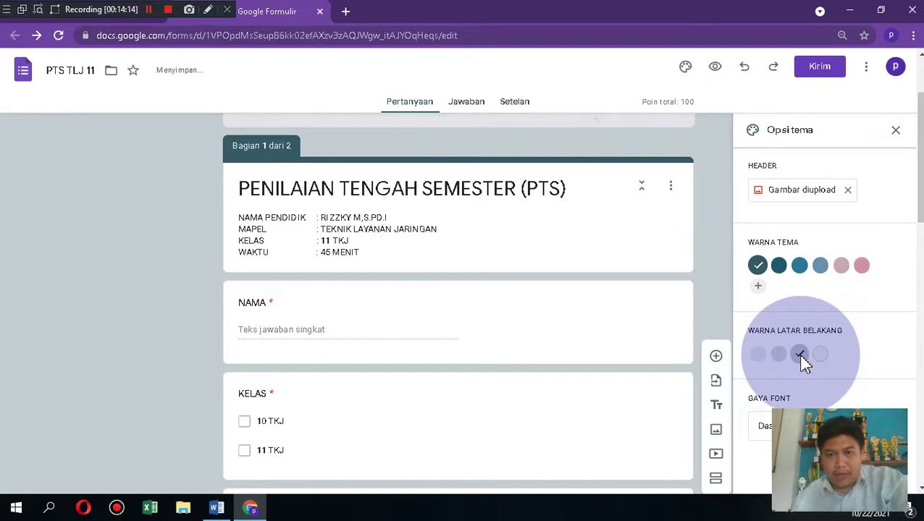
pyautogui.click(777, 355)
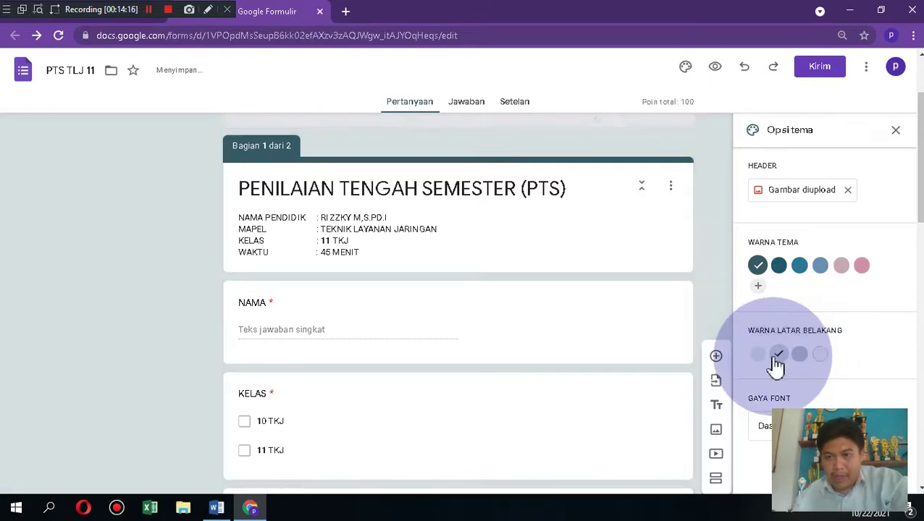
pyautogui.click(801, 269)
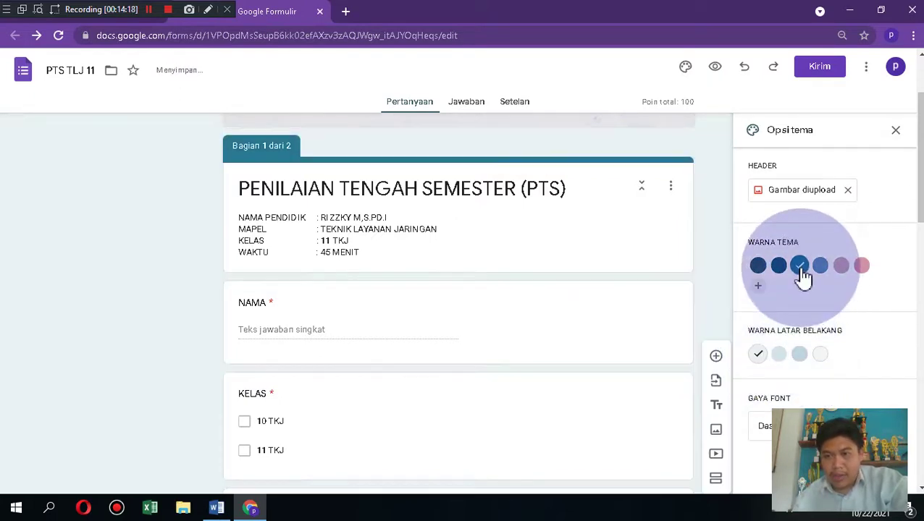
pyautogui.click(804, 358)
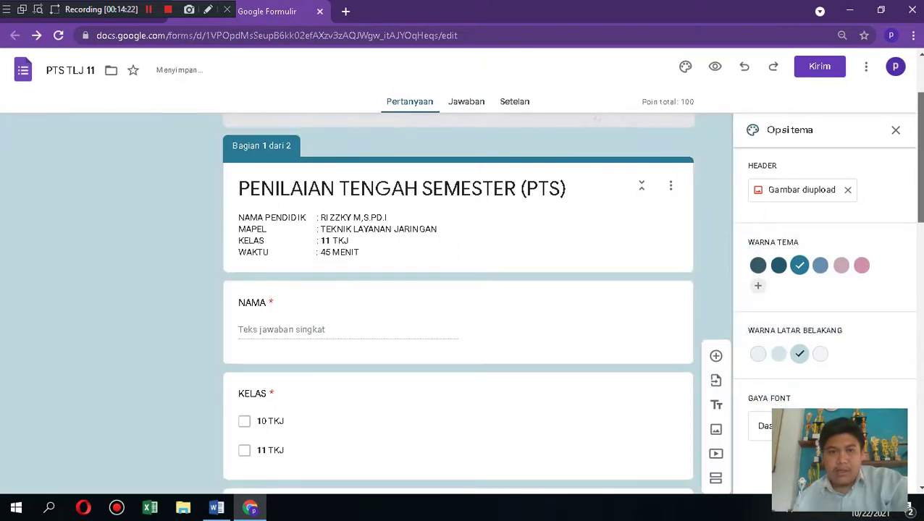
pyautogui.scroll(-2, 457, 304)
pyautogui.scroll(-3, 916, 400)
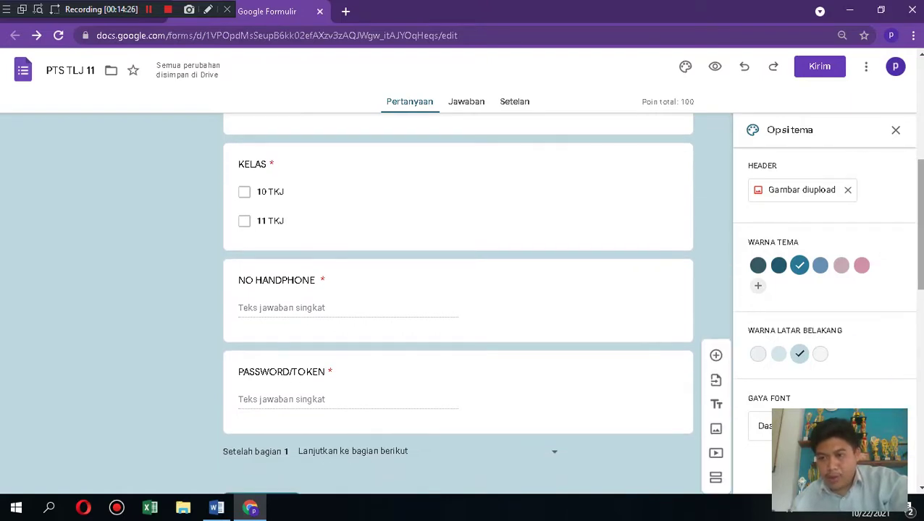
pyautogui.scroll(-4, 916, 401)
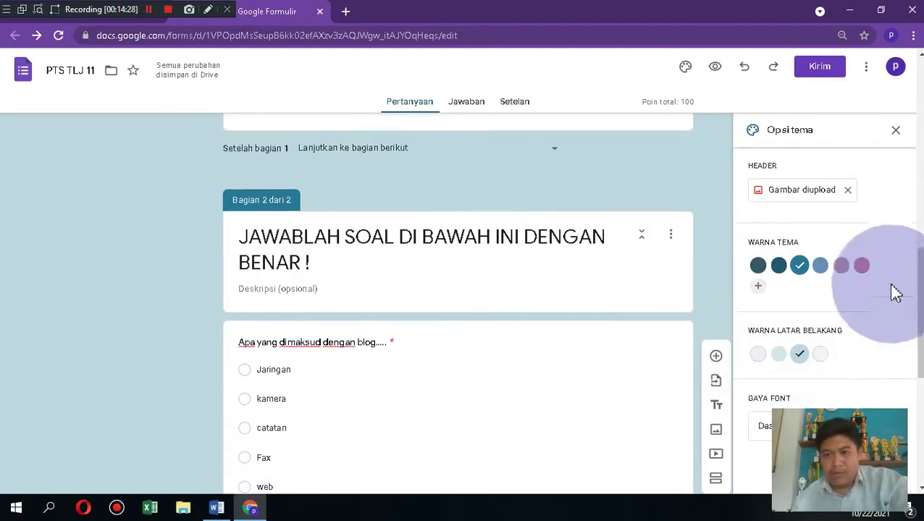
pyautogui.scroll(6, 457, 304)
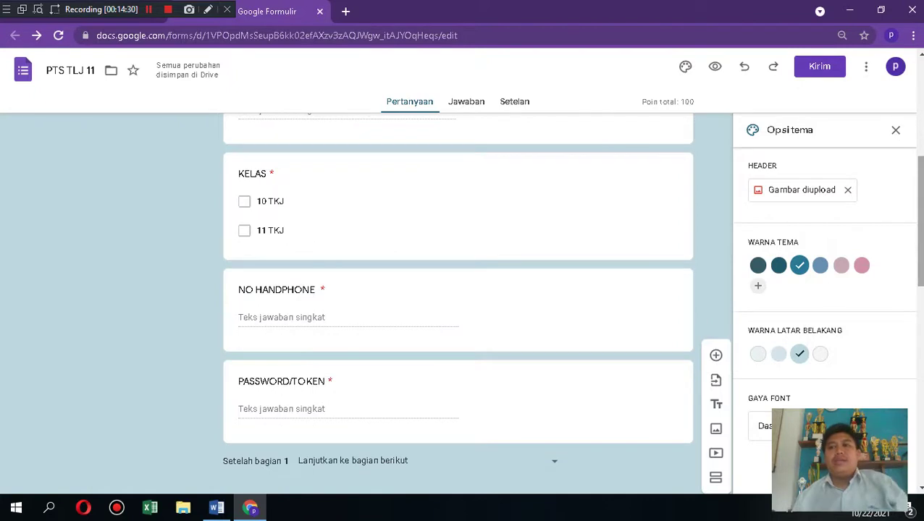
pyautogui.click(716, 70)
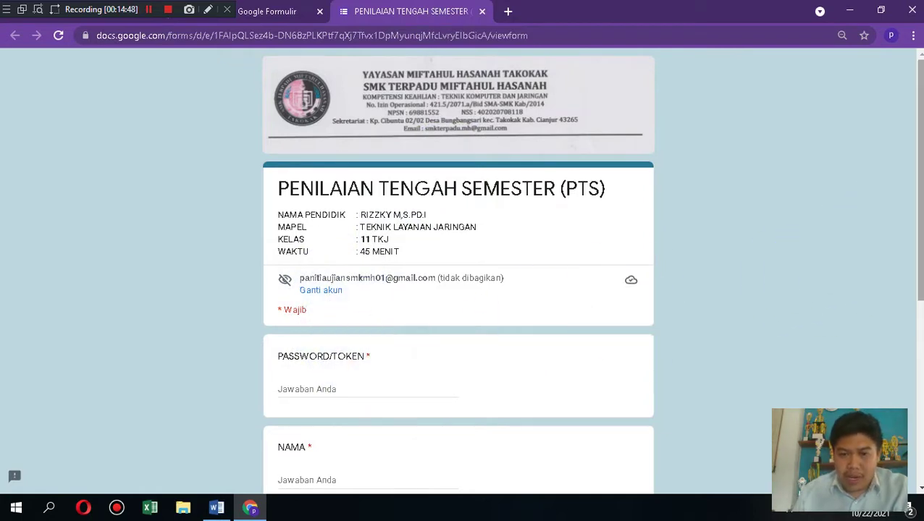
pyautogui.scroll(-1, 841, 274)
pyautogui.scroll(-3, 840, 275)
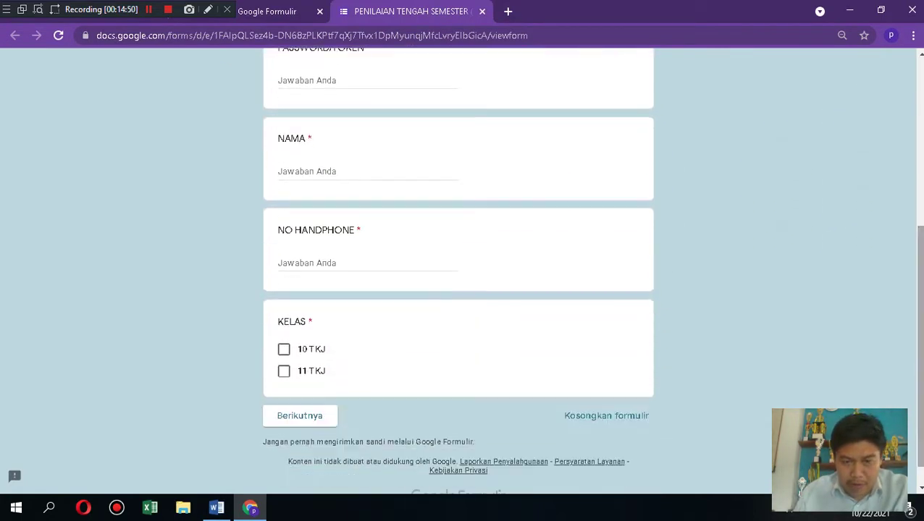
pyautogui.click(316, 412)
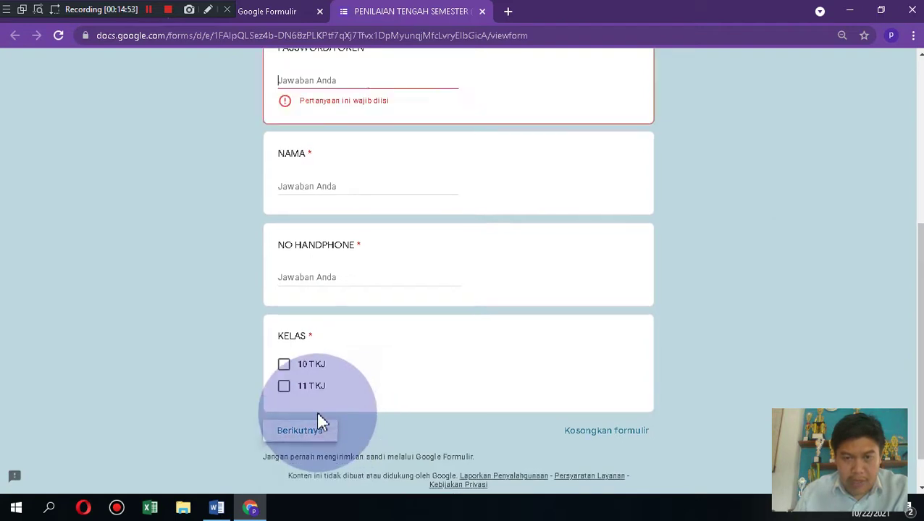
pyautogui.click(343, 184)
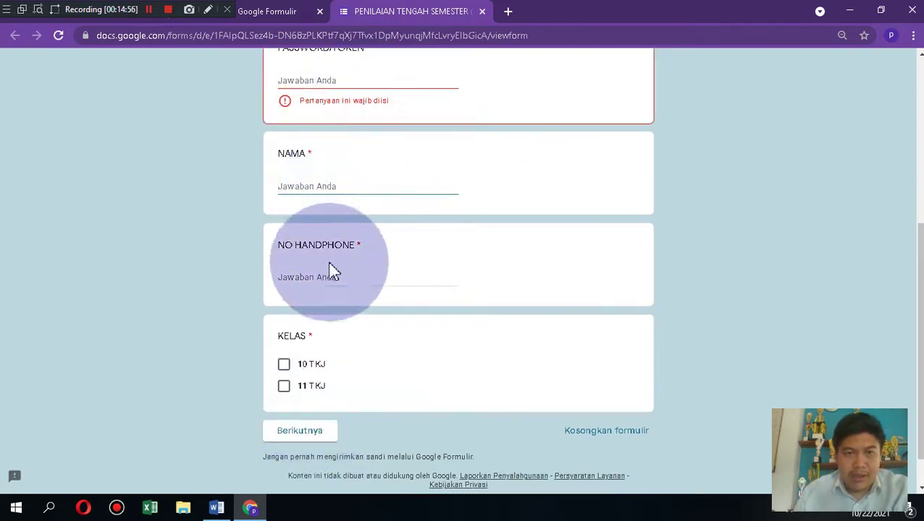
pyautogui.moveTo(919, 271); pyautogui.dragTo(920, 234)
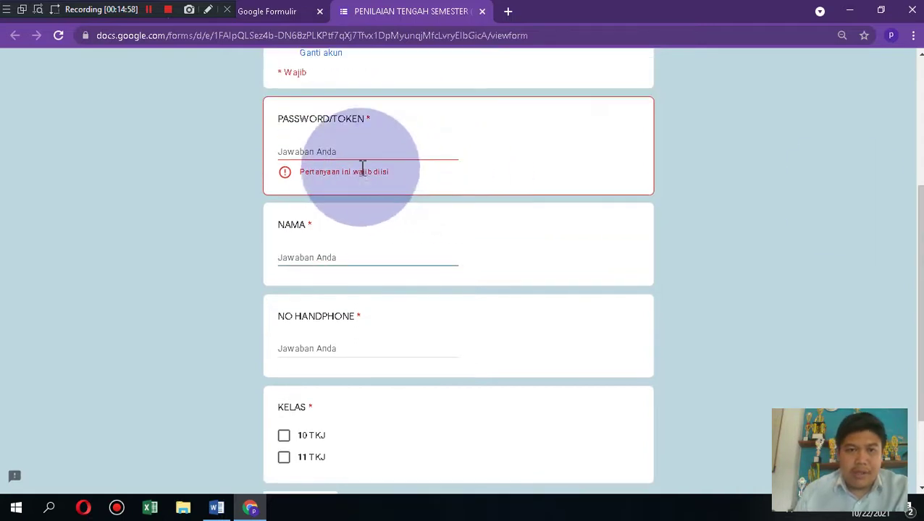
pyautogui.click(343, 144)
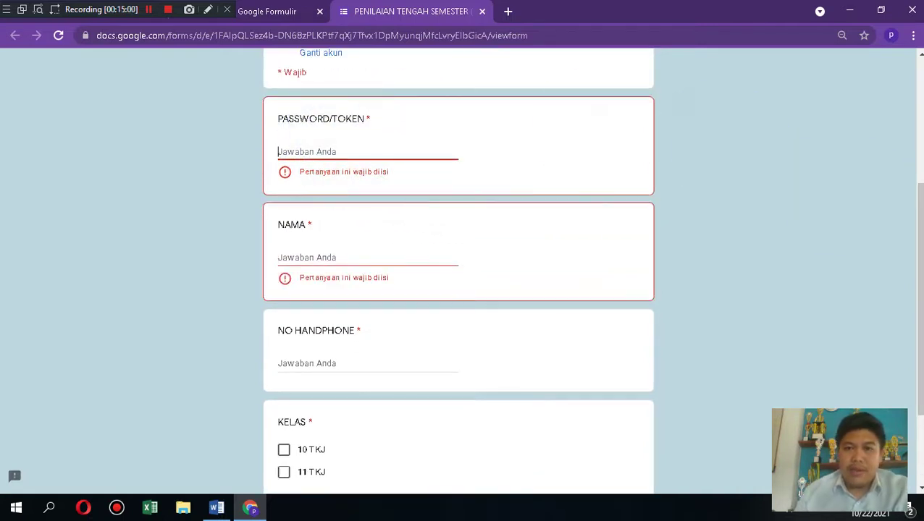
pyautogui.moveTo(921, 235); pyautogui.dragTo(920, 144)
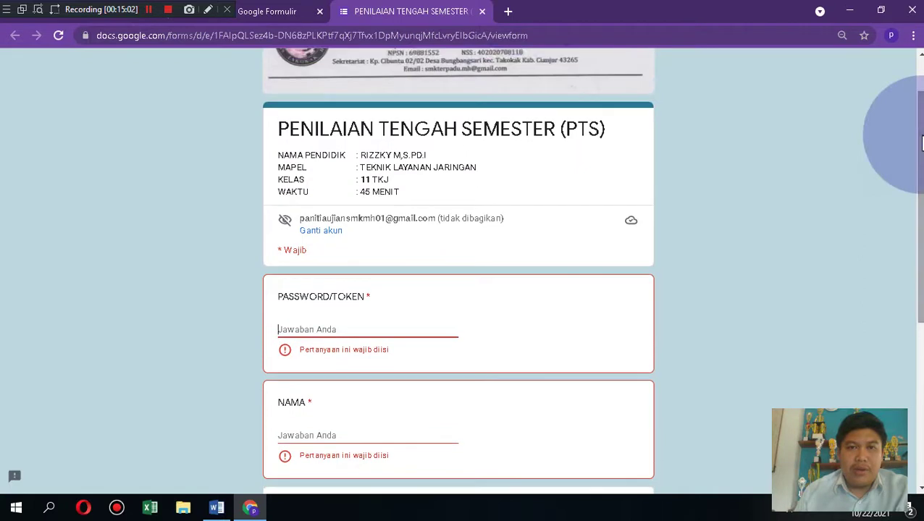
pyautogui.click(483, 12)
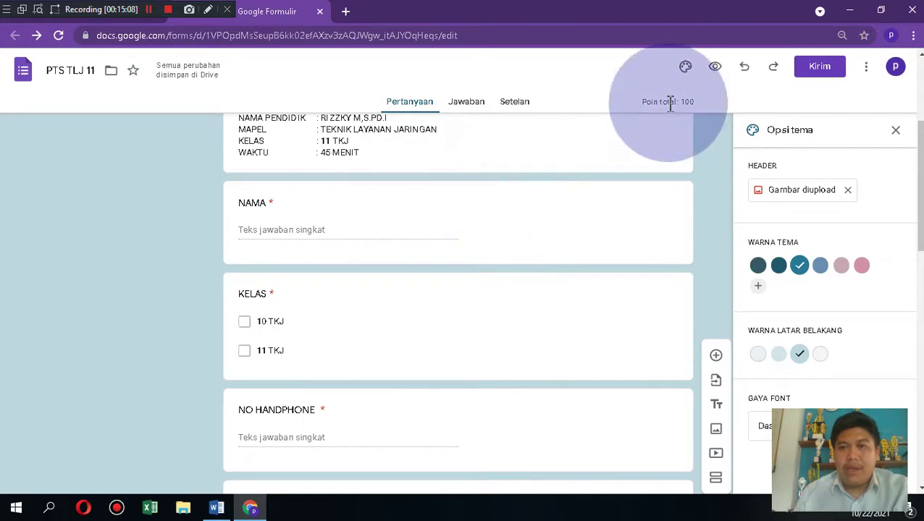
pyautogui.scroll(3, 458, 289)
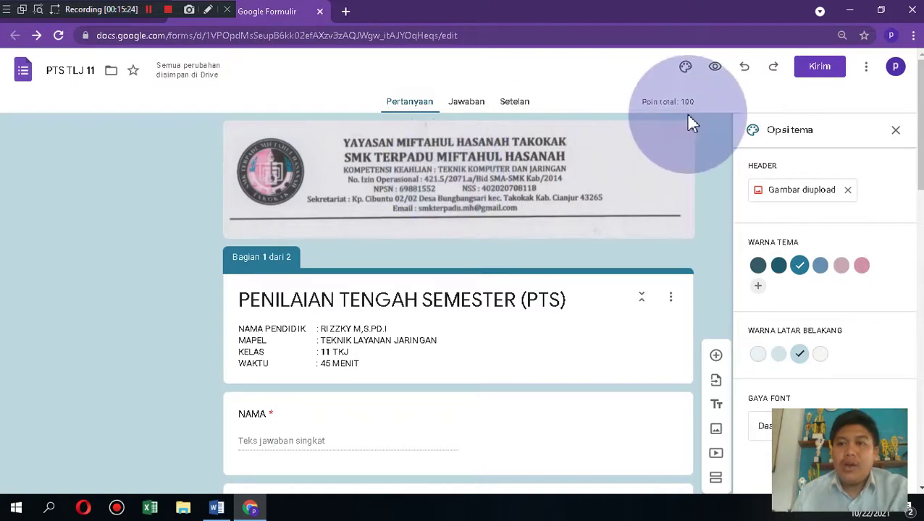
# Step: Copy the form's shortened forms.gle share link to the clipboard
pyautogui.click(816, 72)
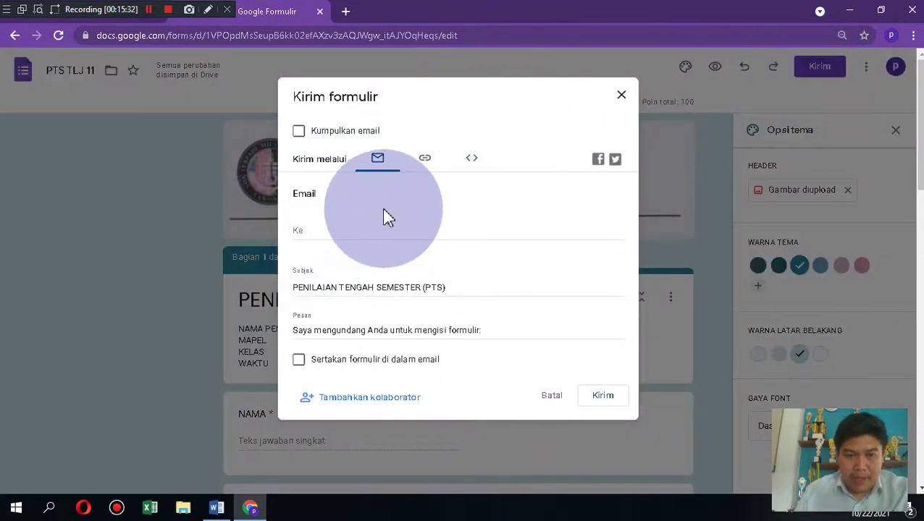
pyautogui.click(426, 162)
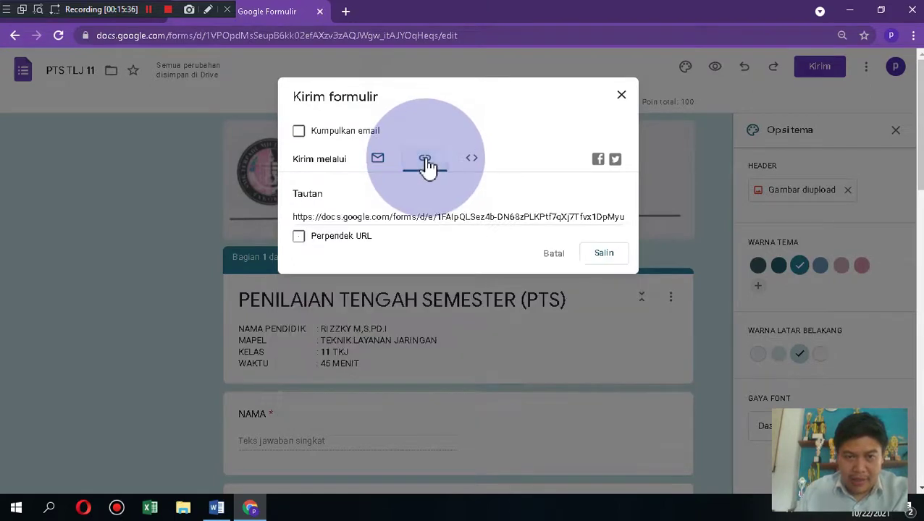
pyautogui.click(300, 238)
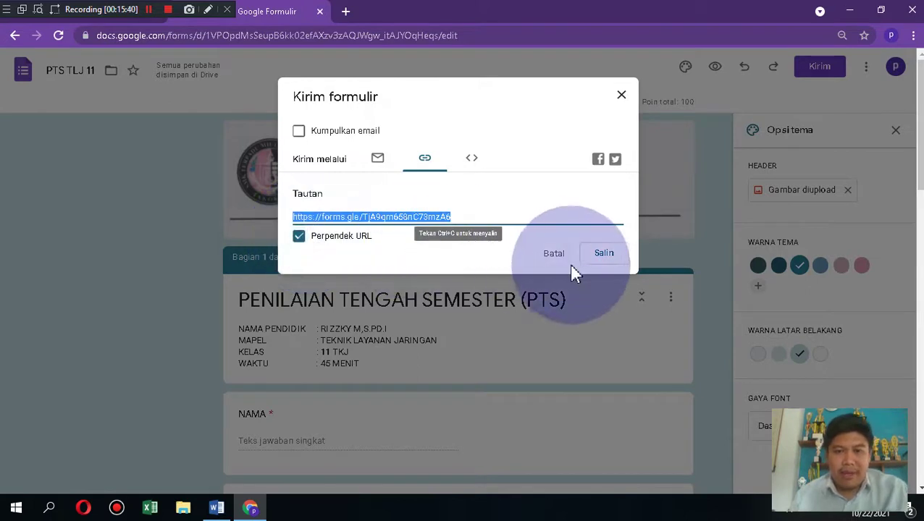
pyautogui.click(607, 255)
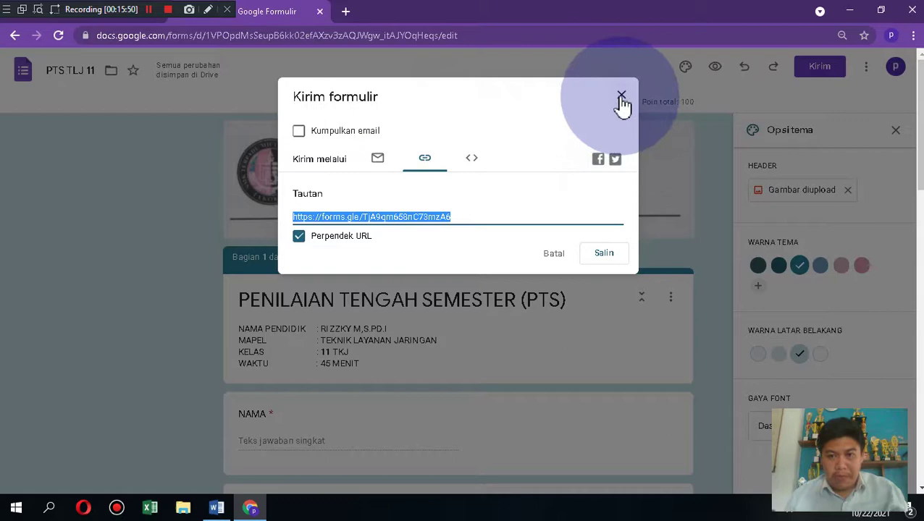
pyautogui.click(604, 255)
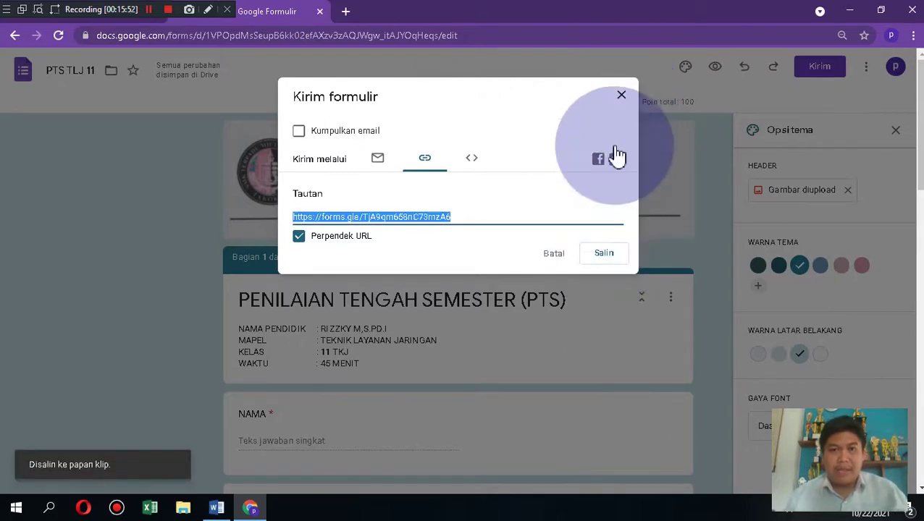
pyautogui.click(619, 94)
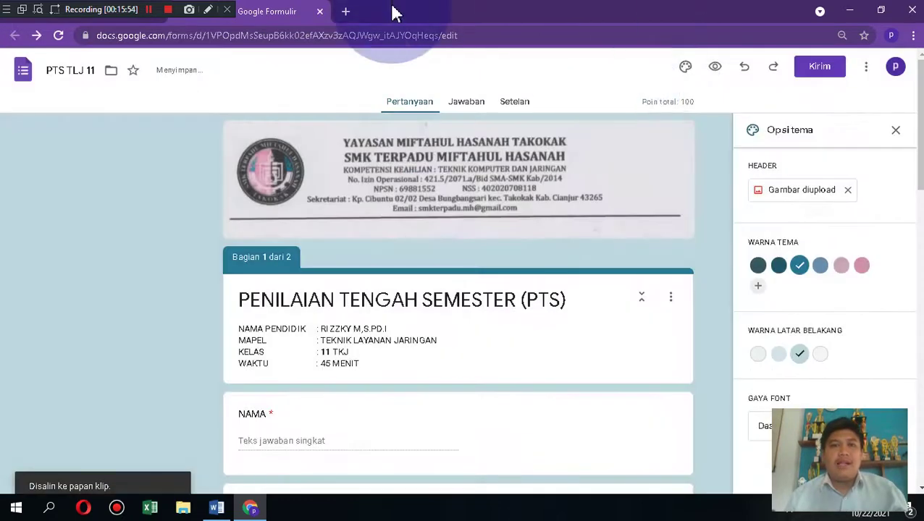
# Step: Load the copied short link in a new browser tab to reach the live respondent page
pyautogui.click(345, 11)
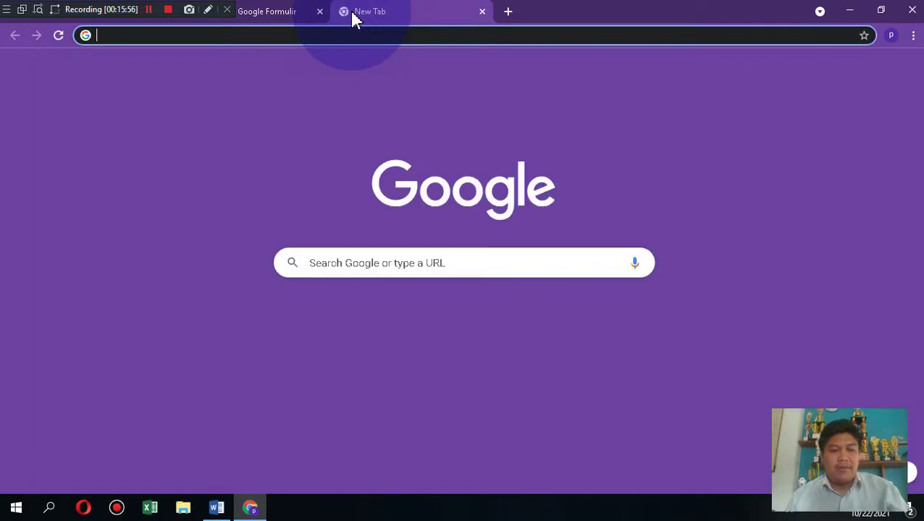
pyautogui.hotkey('ctrl', 'v')
pyautogui.press('Return')
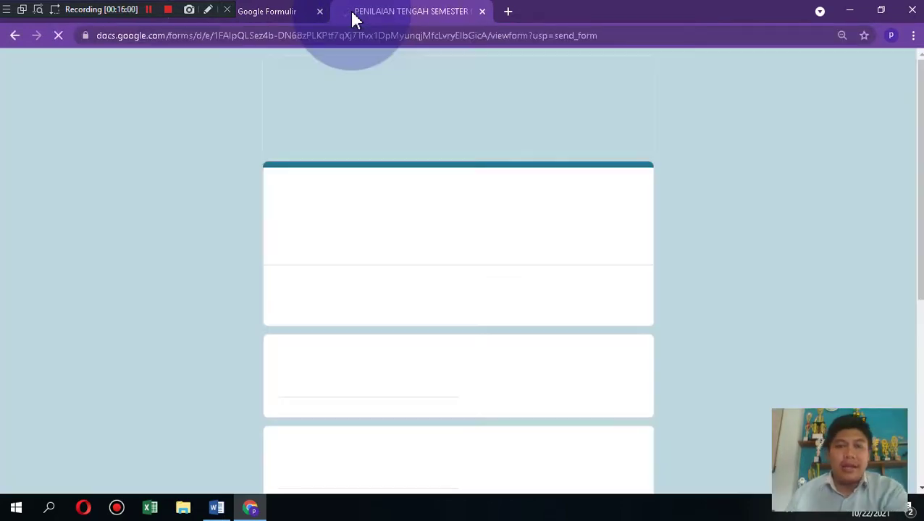
# Step: Enter the access token and the student's name in the respondent form
pyautogui.scroll(-2, 384, 257)
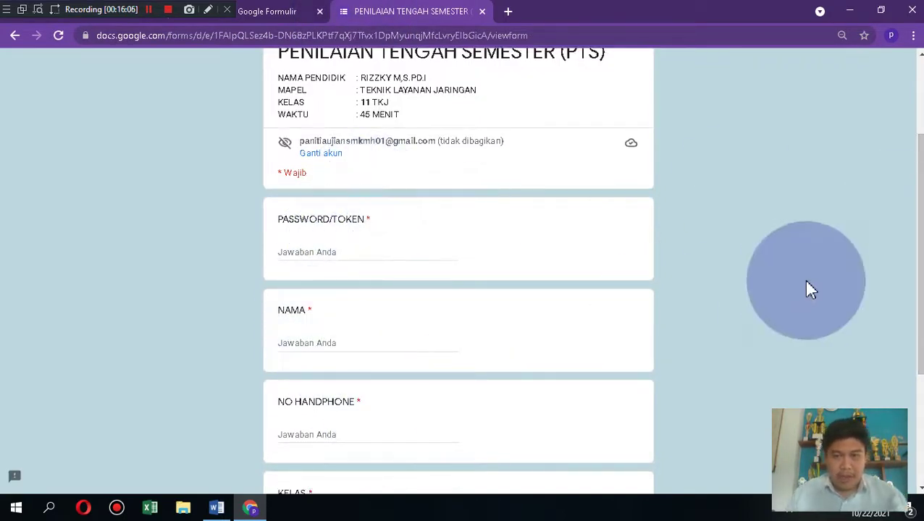
pyautogui.moveTo(920, 274)
pyautogui.mouseDown()
pyautogui.moveTo(920, 222)
pyautogui.moveTo(920, 273)
pyautogui.mouseUp()
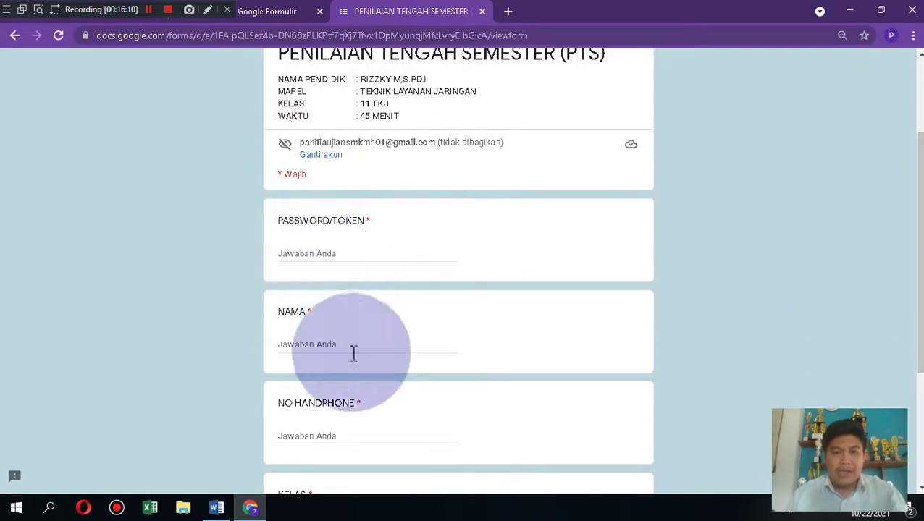
pyautogui.scroll(-3, 458, 268)
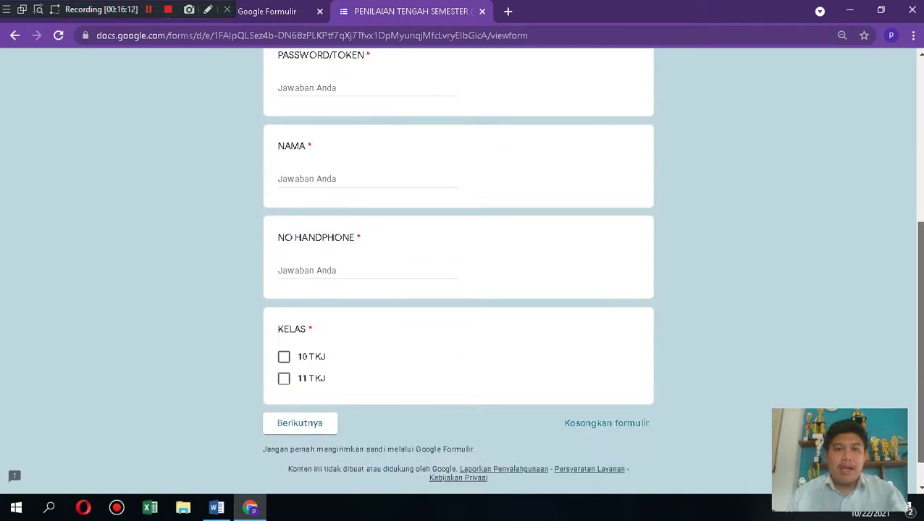
pyautogui.scroll(3, 883, 171)
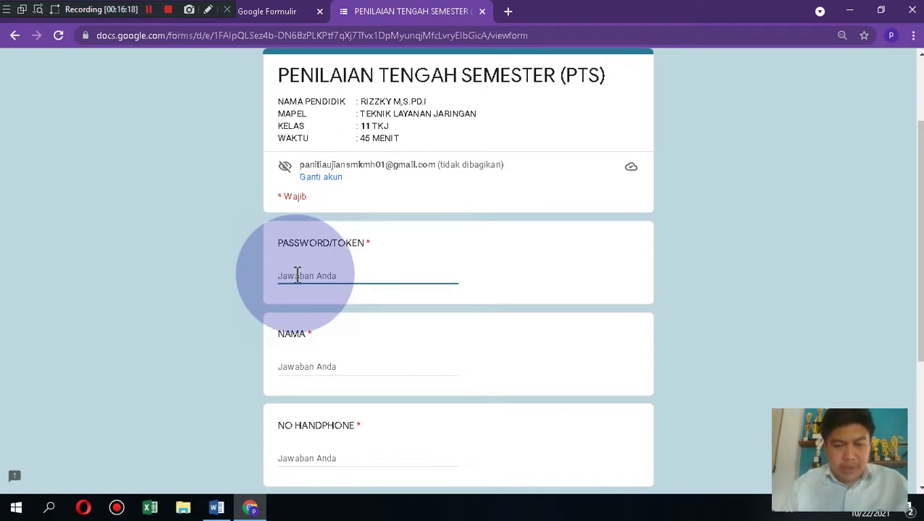
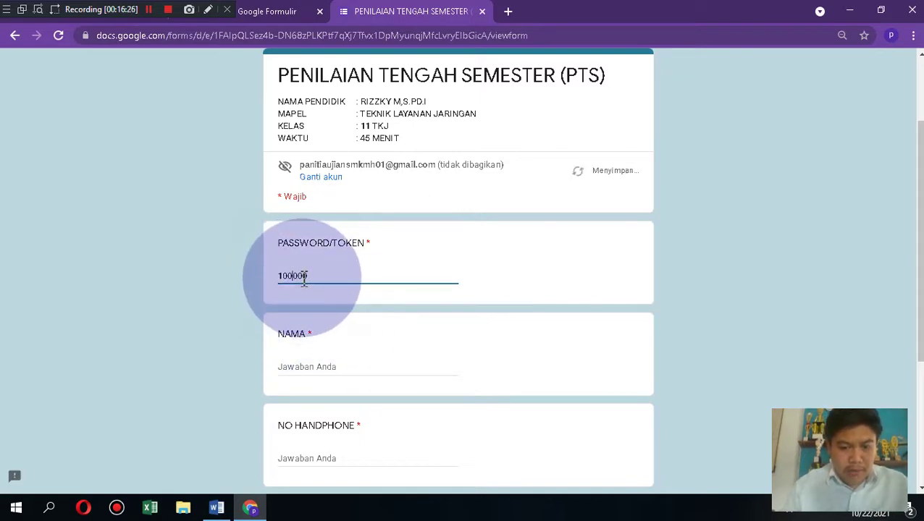
pyautogui.click(322, 356)
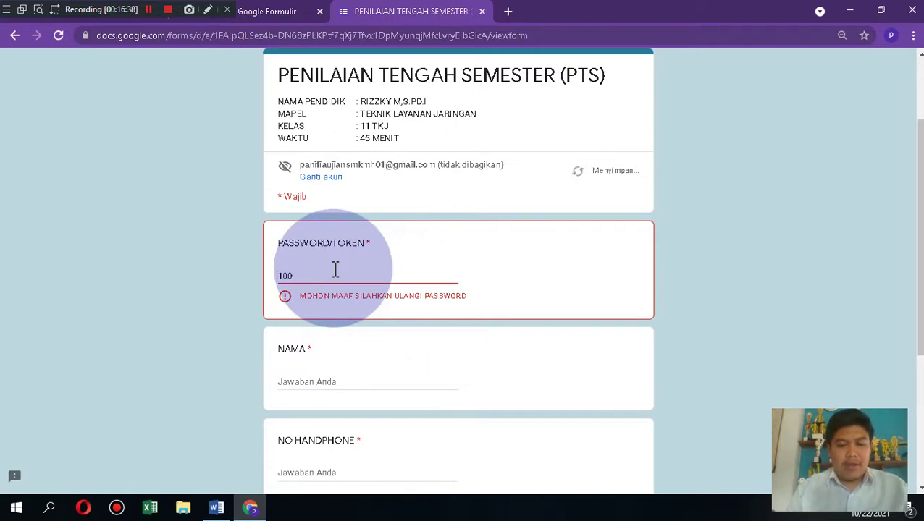
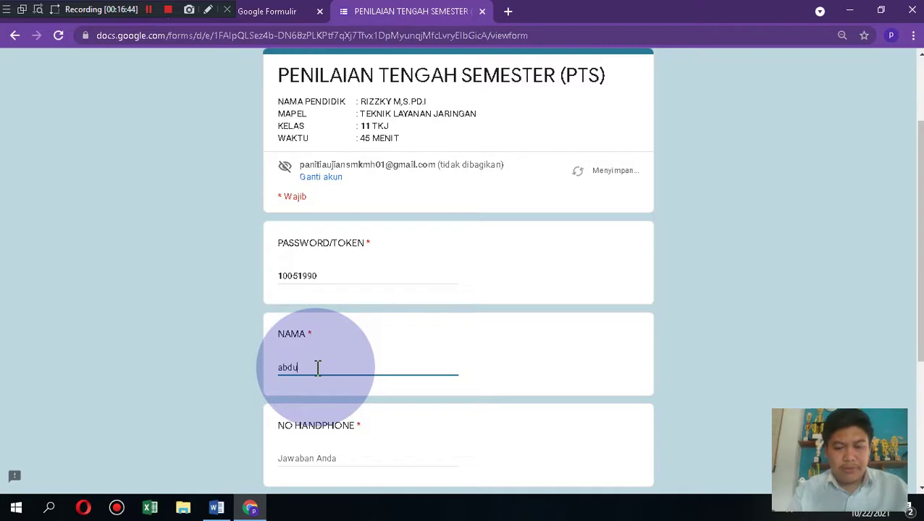
pyautogui.press('BackSpace')
pyautogui.press('BackSpace')
pyautogui.press('BackSpace')
pyautogui.press('BackSpace')
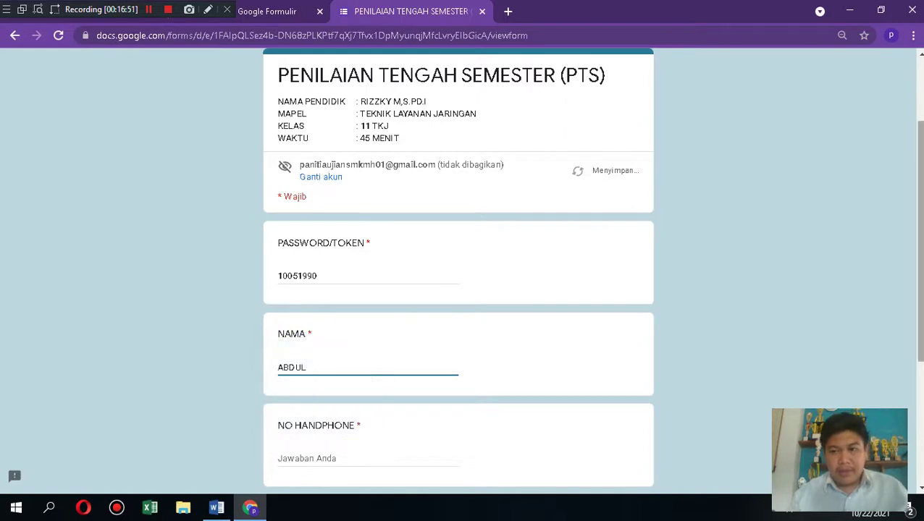
# Step: Enter the student's phone number, set KELAS to 11 TKJ, and continue to section 2
pyautogui.scroll(-2, 425, 326)
pyautogui.click(330, 338)
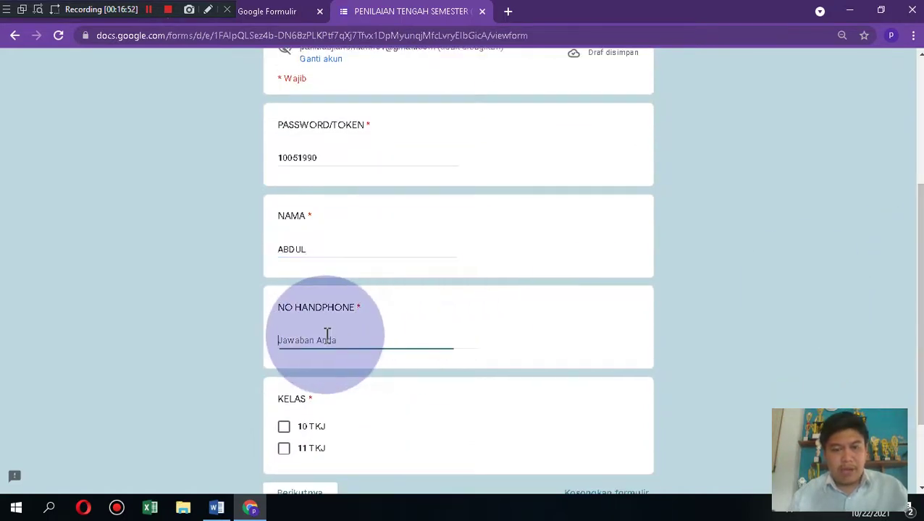
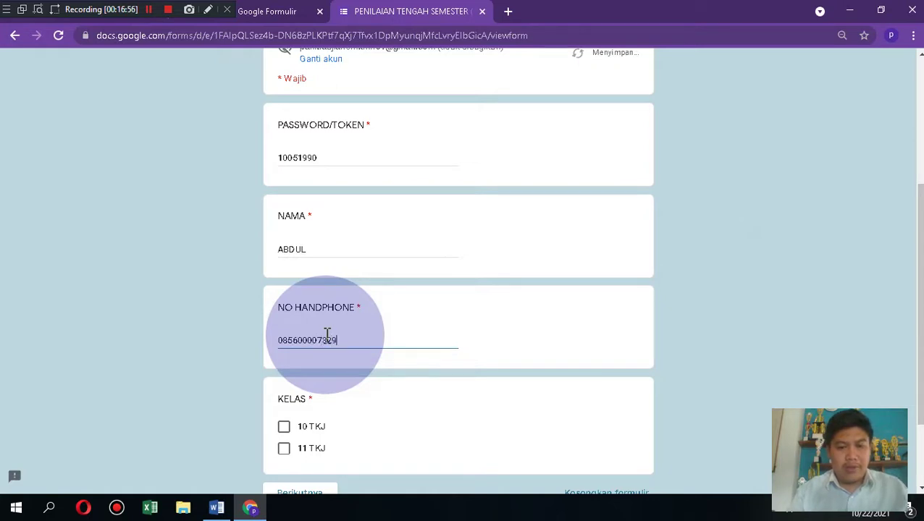
pyautogui.click(283, 429)
pyautogui.moveTo(920, 239); pyautogui.dragTo(919, 116)
pyautogui.scroll(-4, 458, 290)
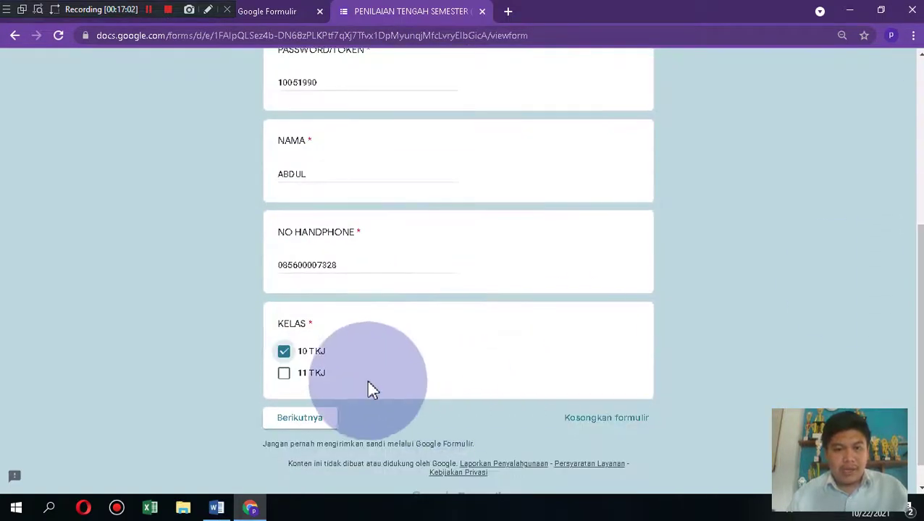
pyautogui.click(284, 373)
pyautogui.click(283, 351)
pyautogui.click(303, 417)
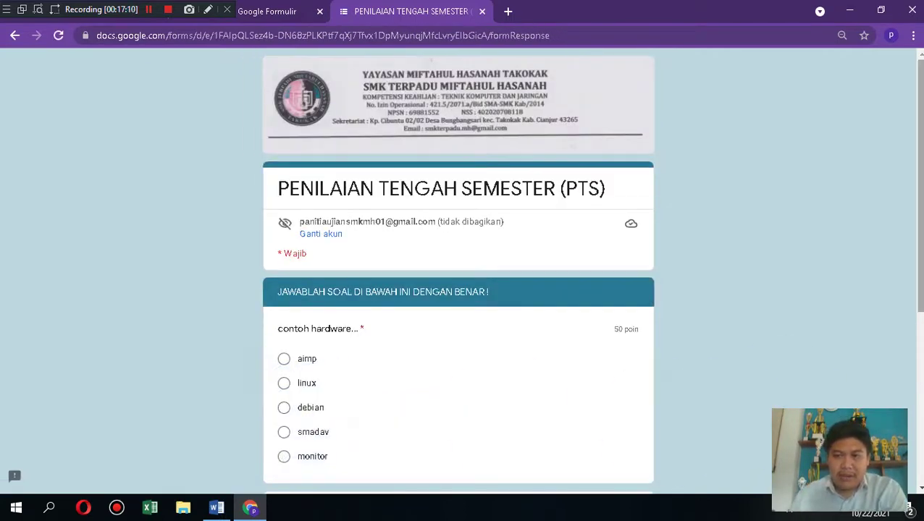
# Step: Choose monitor for the hardware question and catatan for the blog question, then submit the quiz
pyautogui.scroll(-3, 458, 268)
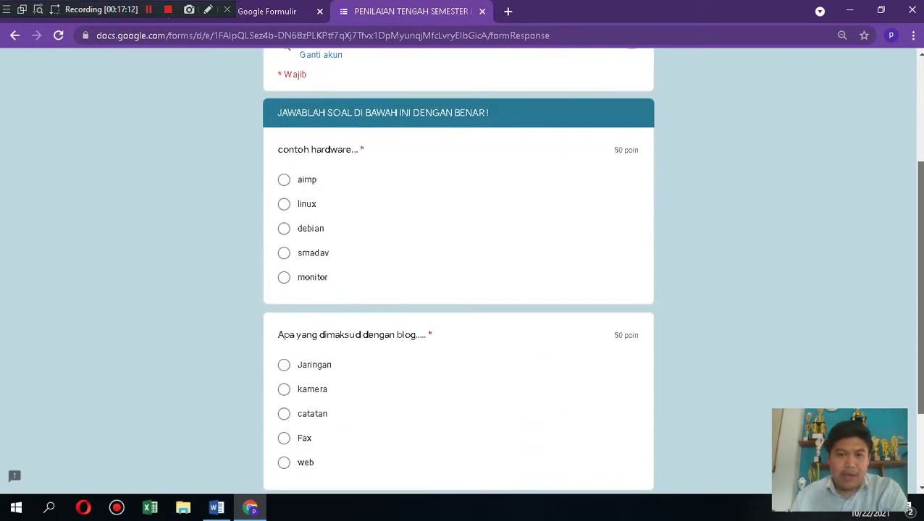
pyautogui.scroll(1, 458, 268)
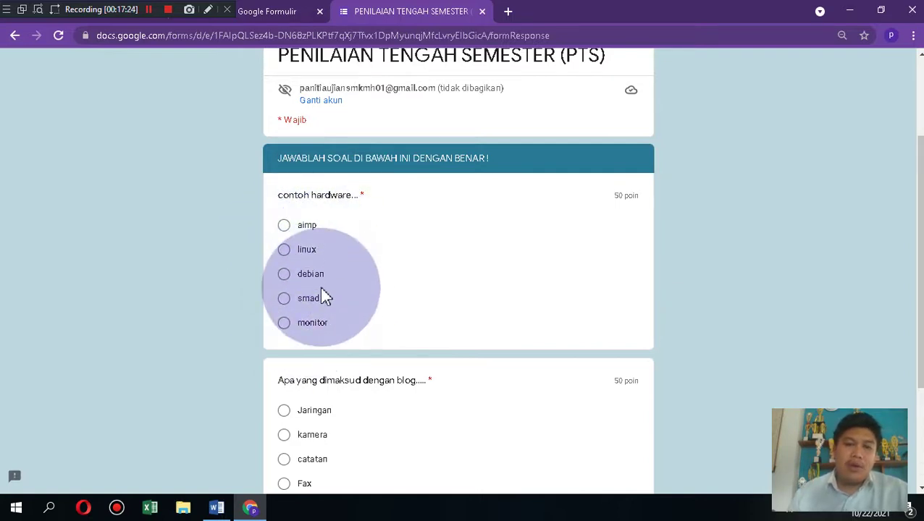
pyautogui.click(286, 325)
pyautogui.scroll(-2, 916, 180)
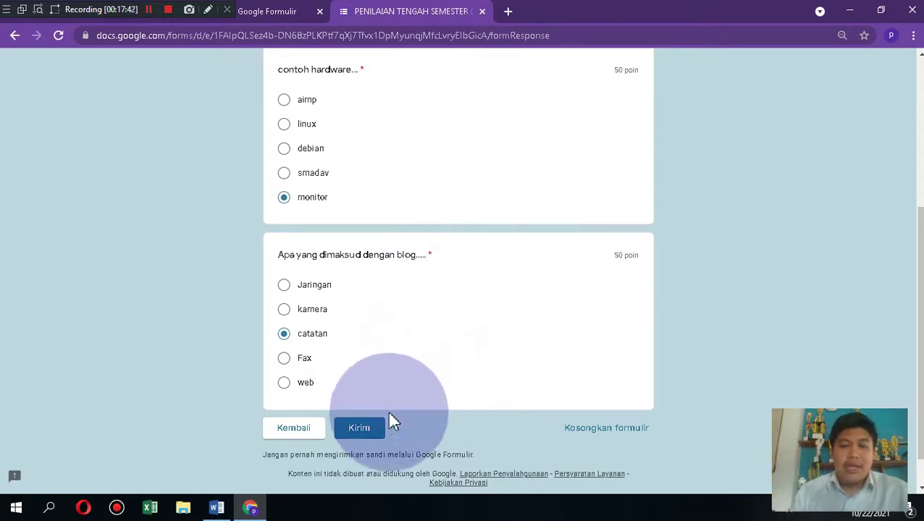
pyautogui.click(368, 429)
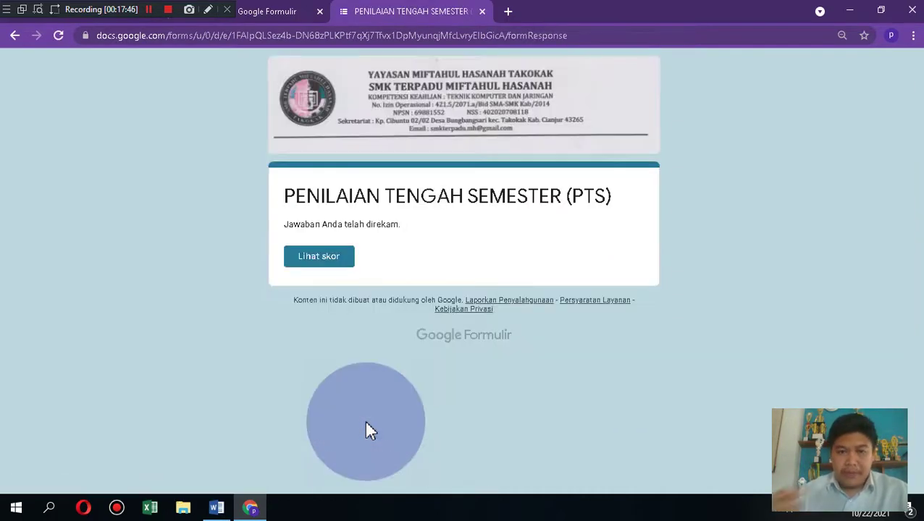
# Step: View the submission's score page, confirming 100/100 total with both questions scored 50/50
pyautogui.click(335, 261)
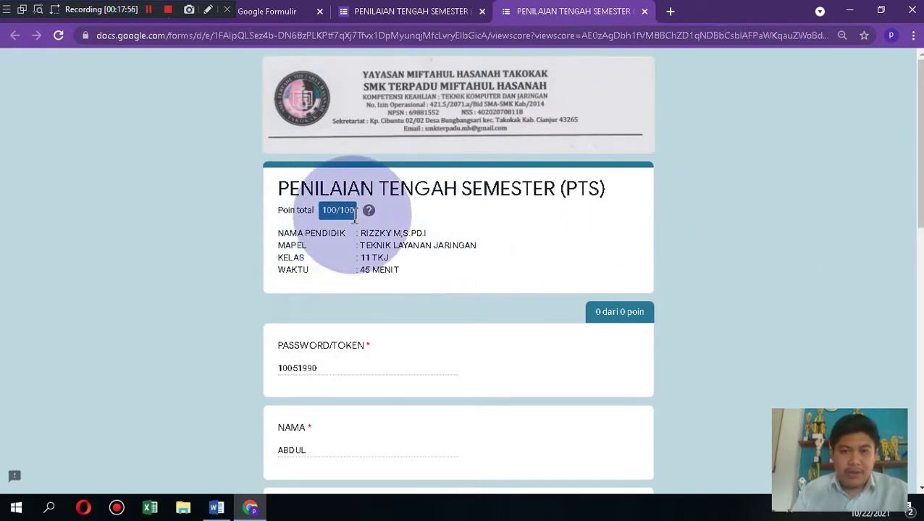
pyautogui.moveTo(919, 203); pyautogui.dragTo(919, 334)
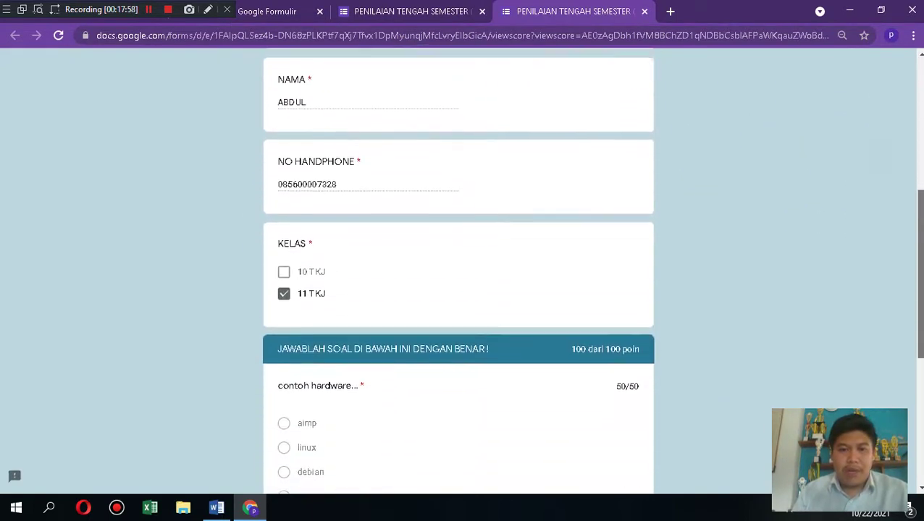
pyautogui.scroll(-3, 457, 275)
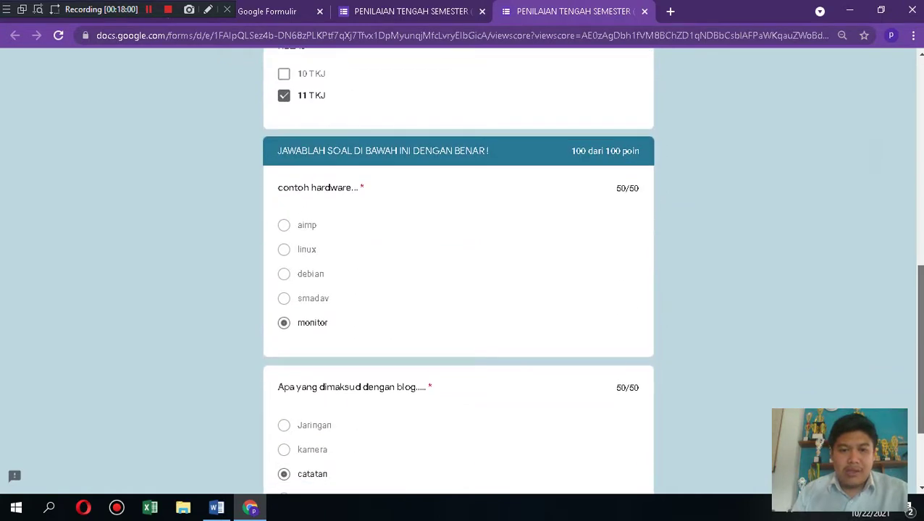
pyautogui.scroll(-2, 458, 275)
pyautogui.moveTo(920, 387)
pyautogui.mouseDown()
pyautogui.moveTo(920, 359)
pyautogui.moveTo(920, 372)
pyautogui.mouseUp()
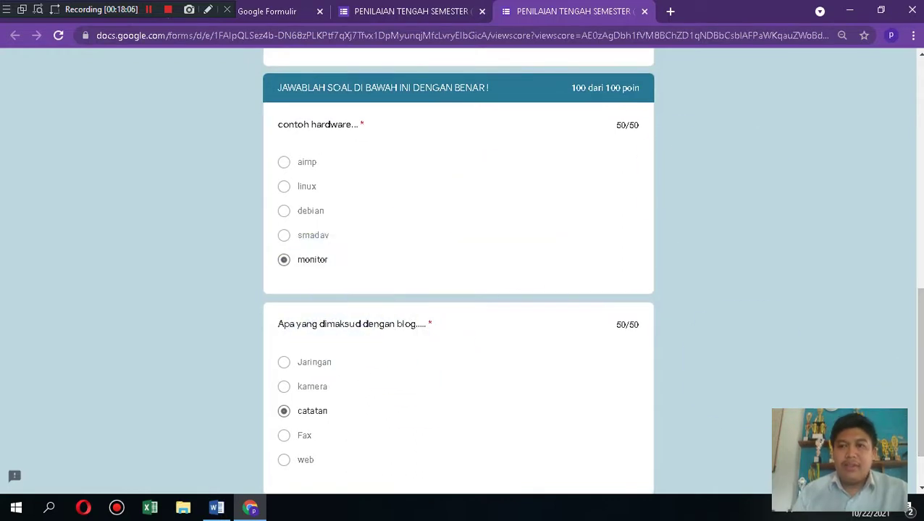
pyautogui.moveTo(921, 304); pyautogui.dragTo(920, 80)
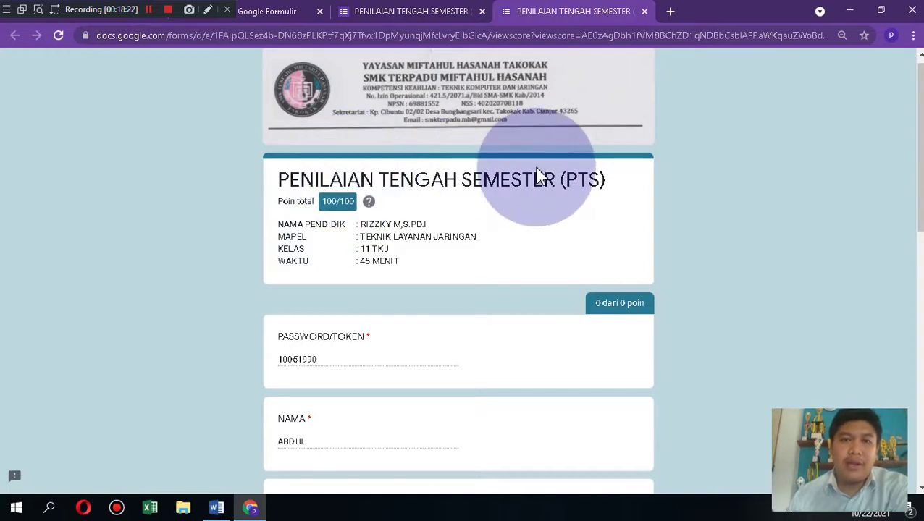
# Step: From the form editor's responses, create the new linked spreadsheet 'PTS TLJ 11 (Jawaban)'
pyautogui.click(432, 16)
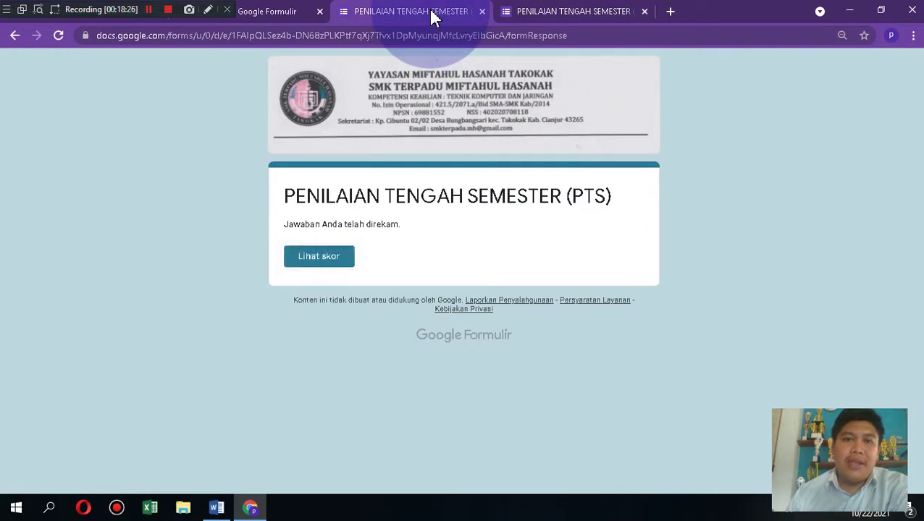
pyautogui.click(282, 16)
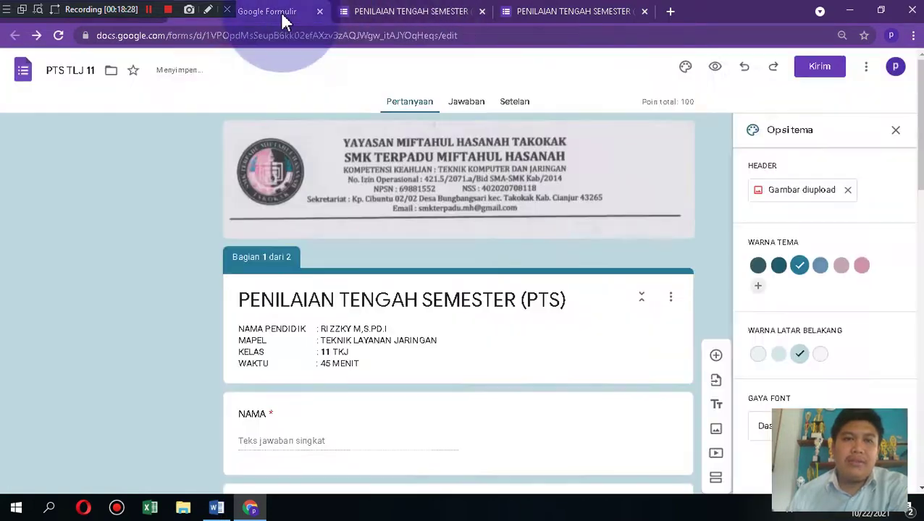
pyautogui.click(469, 105)
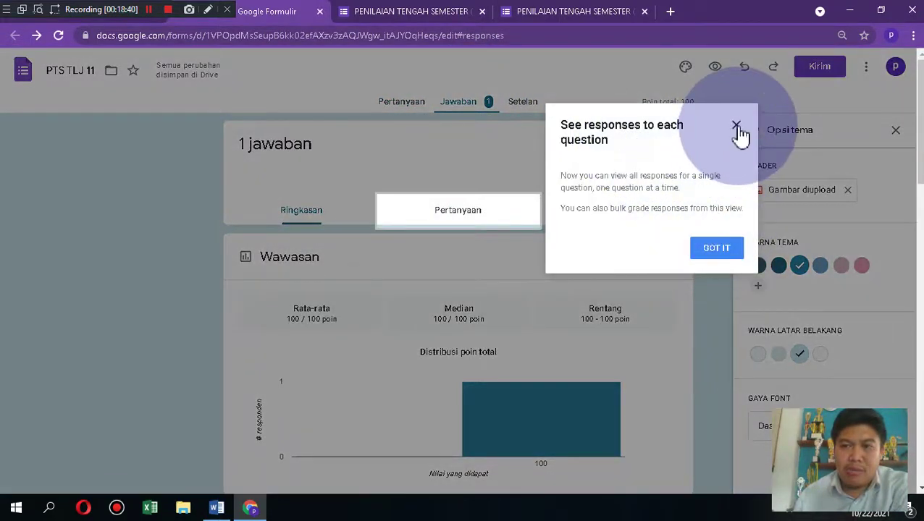
pyautogui.click(736, 129)
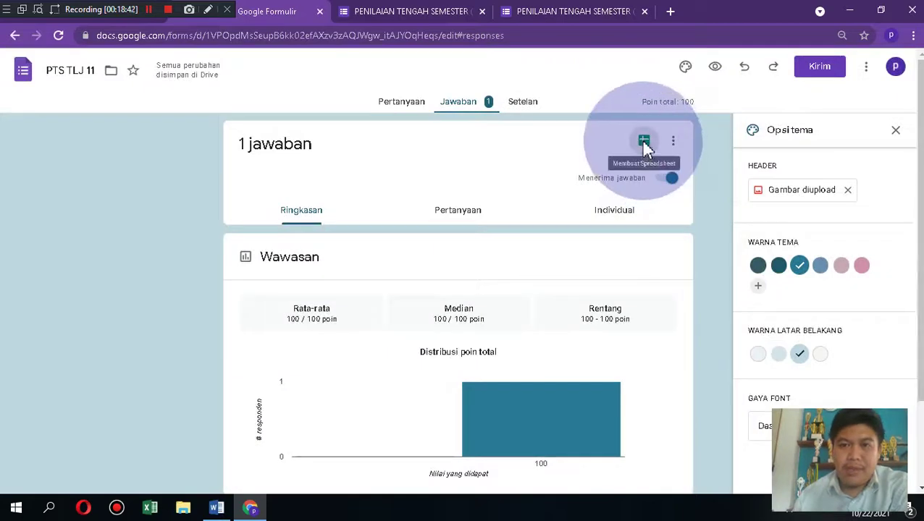
pyautogui.click(644, 142)
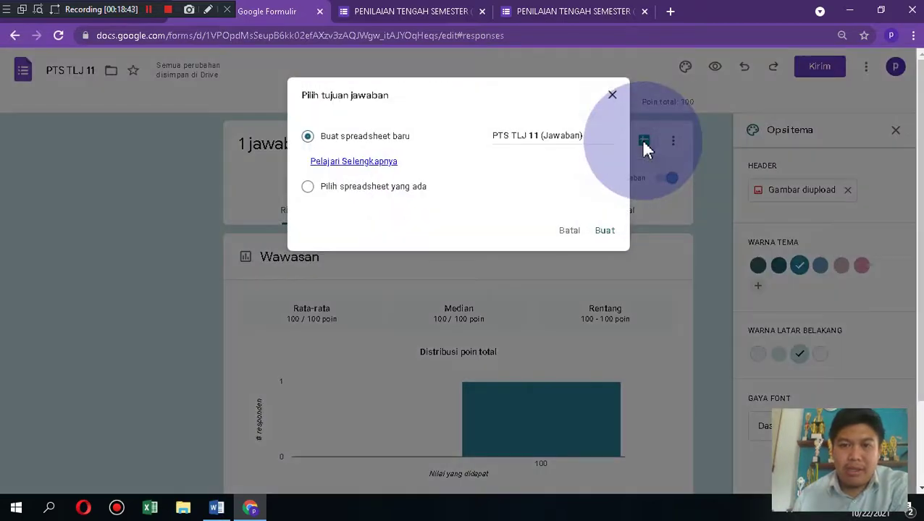
pyautogui.click(604, 232)
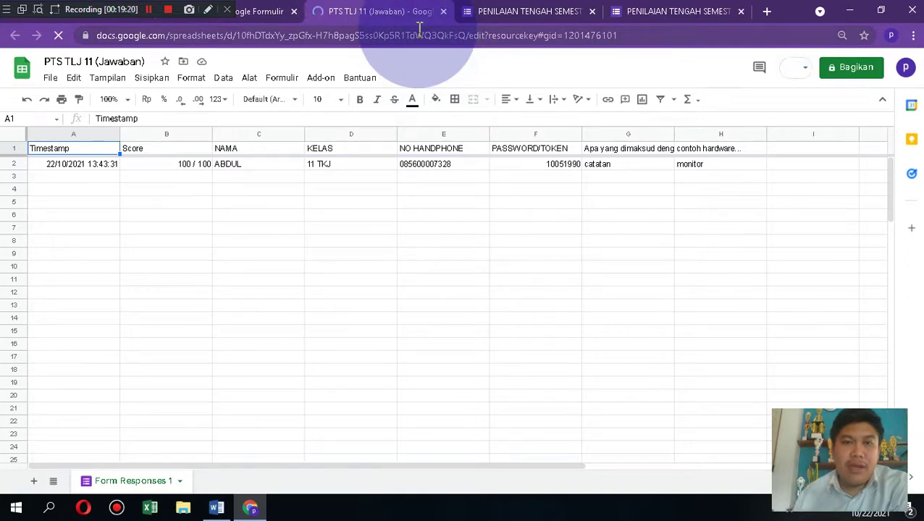
# Step: Return from the response sheet to the form's summary showing 1 response at 100 points
pyautogui.click(273, 20)
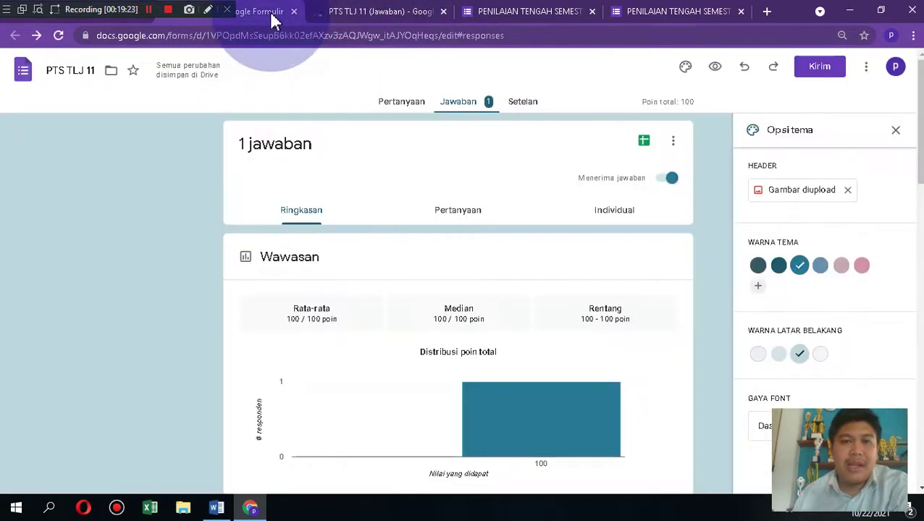
# Step: Revisit the form's questions, then bring the 100/100 score view back up
pyautogui.click(399, 105)
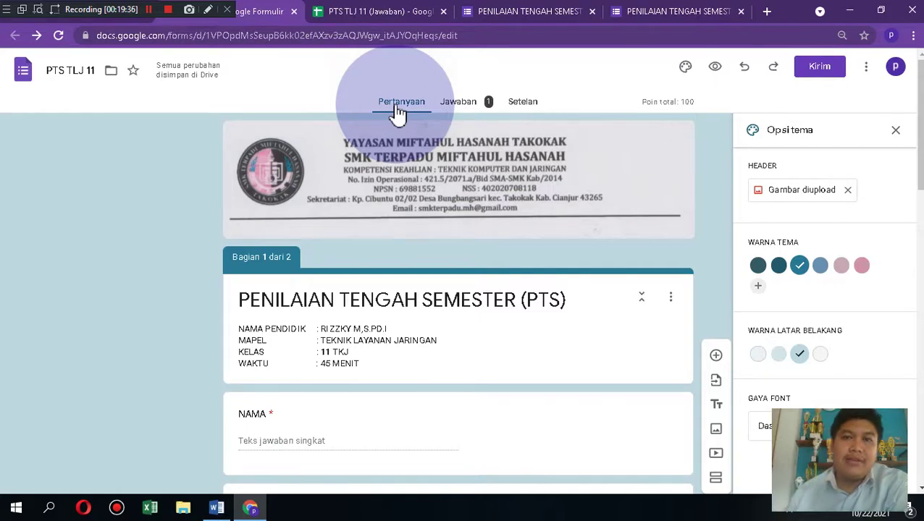
pyautogui.click(548, 20)
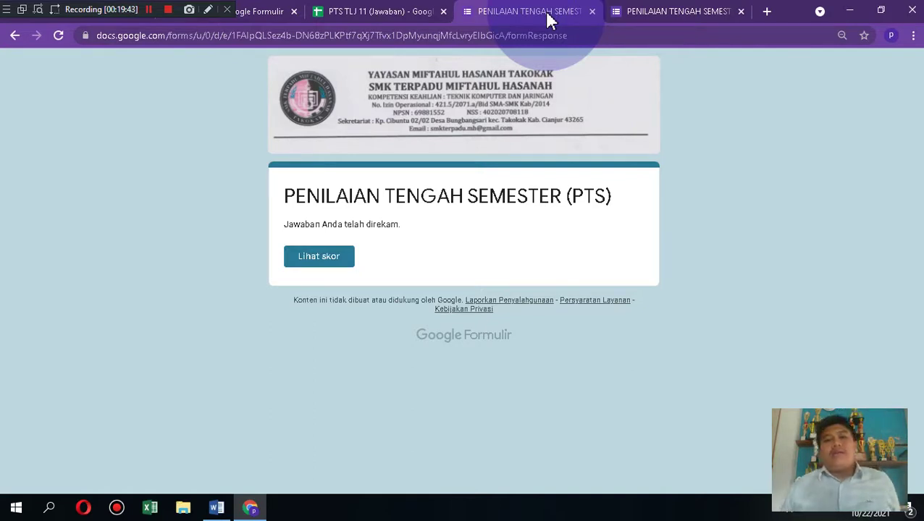
pyautogui.click(647, 20)
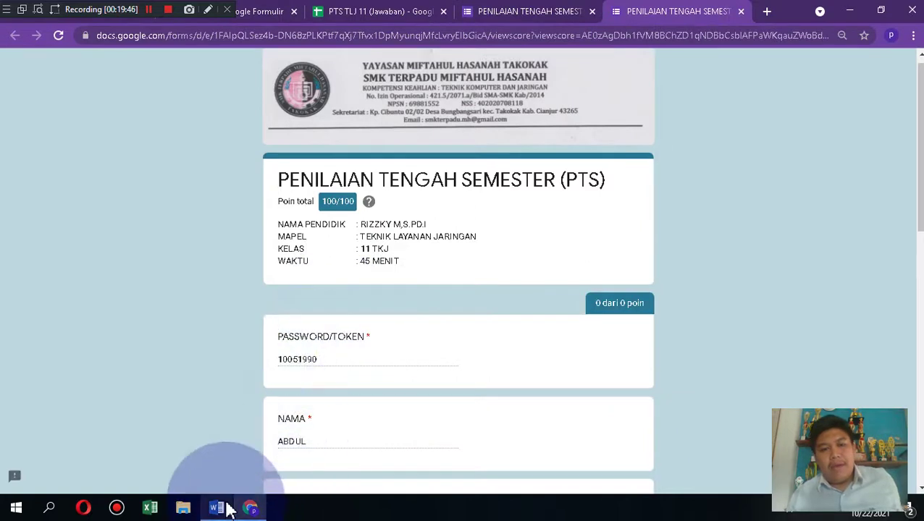
pyautogui.click(217, 508)
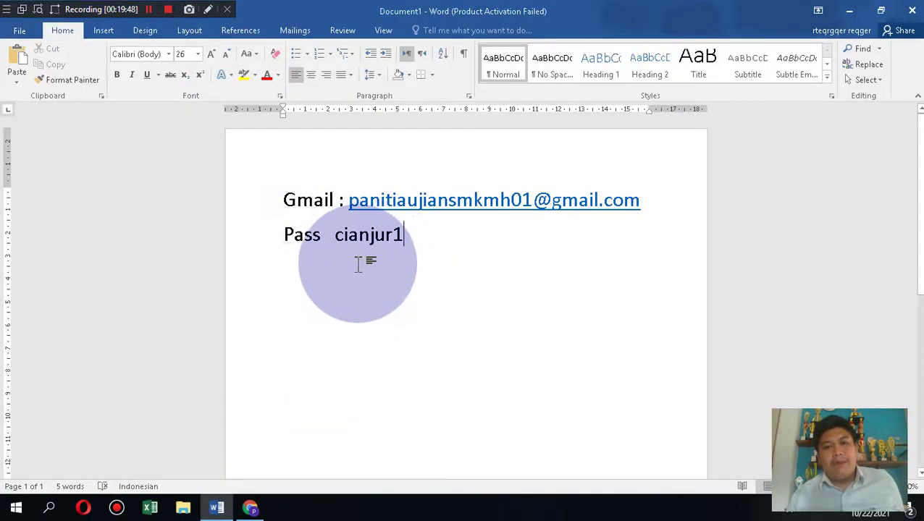
pyautogui.moveTo(922, 259)
pyautogui.mouseDown()
pyautogui.moveTo(921, 297)
pyautogui.moveTo(922, 257)
pyautogui.mouseUp()
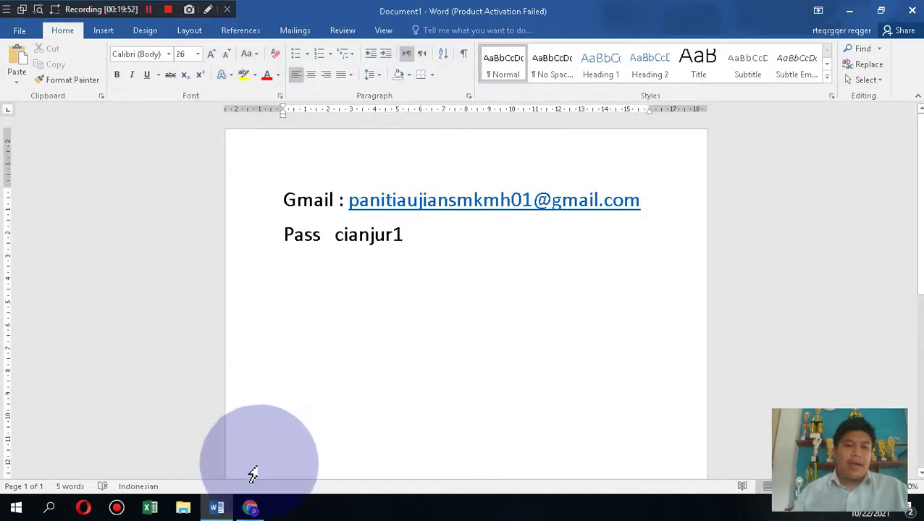
pyautogui.click(250, 508)
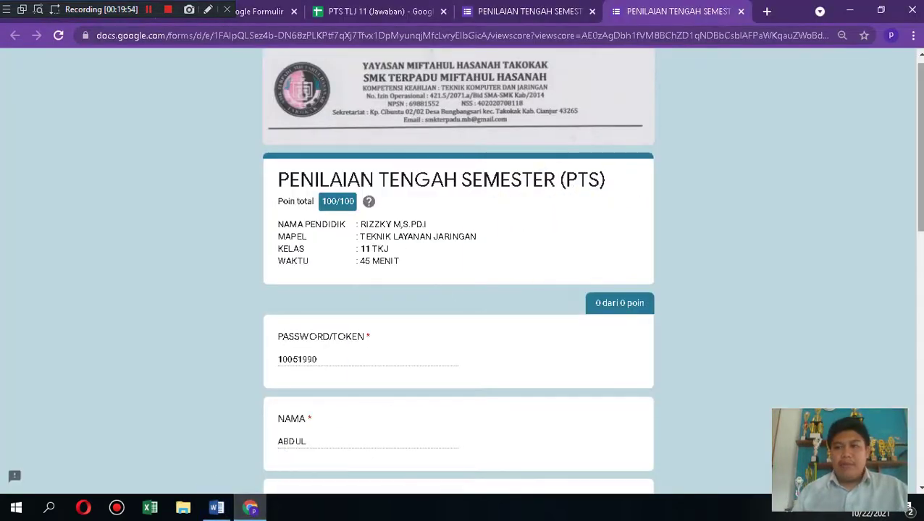
pyautogui.scroll(-3, 458, 272)
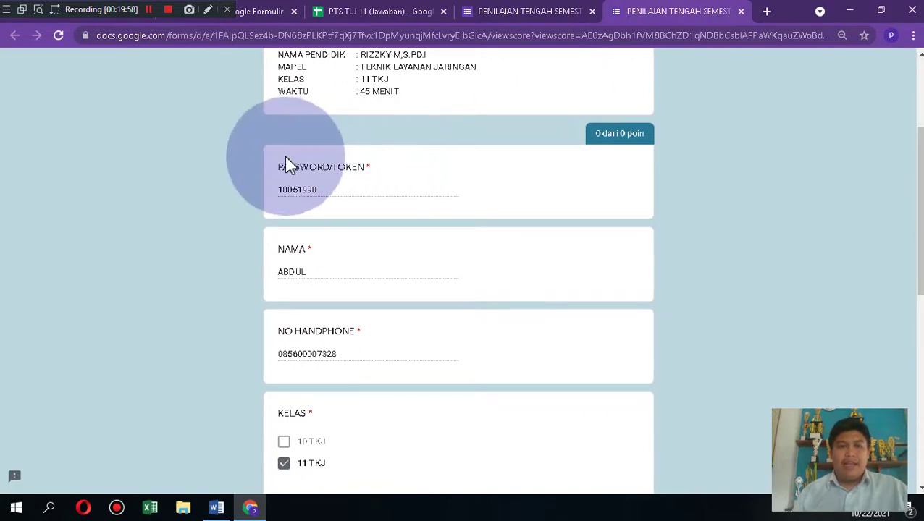
pyautogui.moveTo(918, 140); pyautogui.dragTo(910, 81)
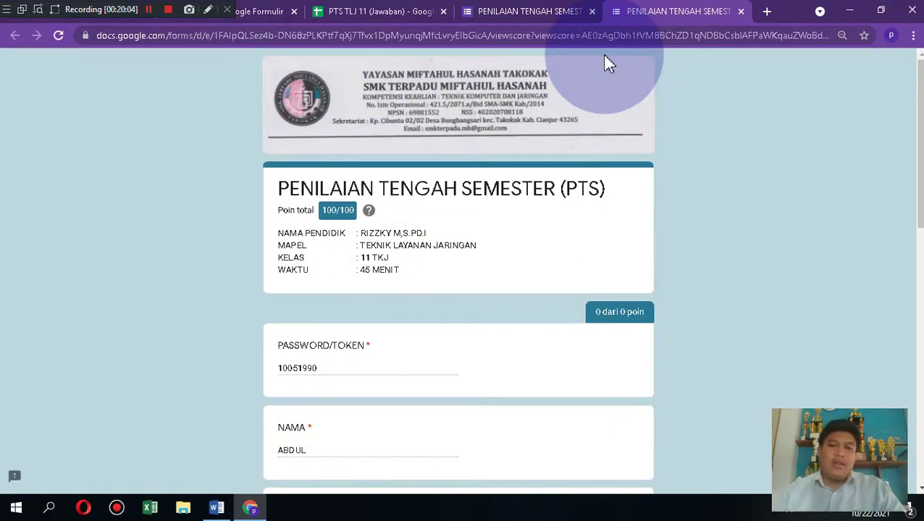
pyautogui.moveTo(919, 178)
pyautogui.mouseDown()
pyautogui.moveTo(919, 236)
pyautogui.moveTo(920, 189)
pyautogui.mouseUp()
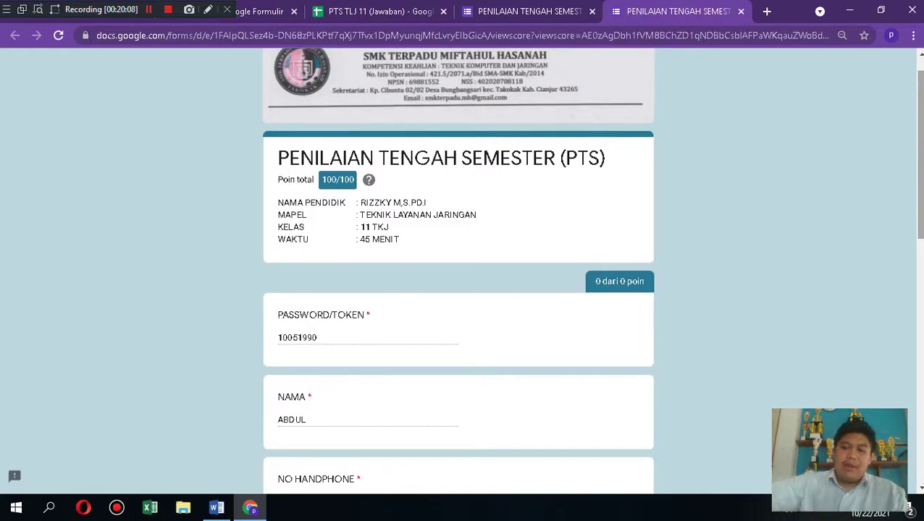
pyautogui.moveTo(921, 118); pyautogui.dragTo(921, 107)
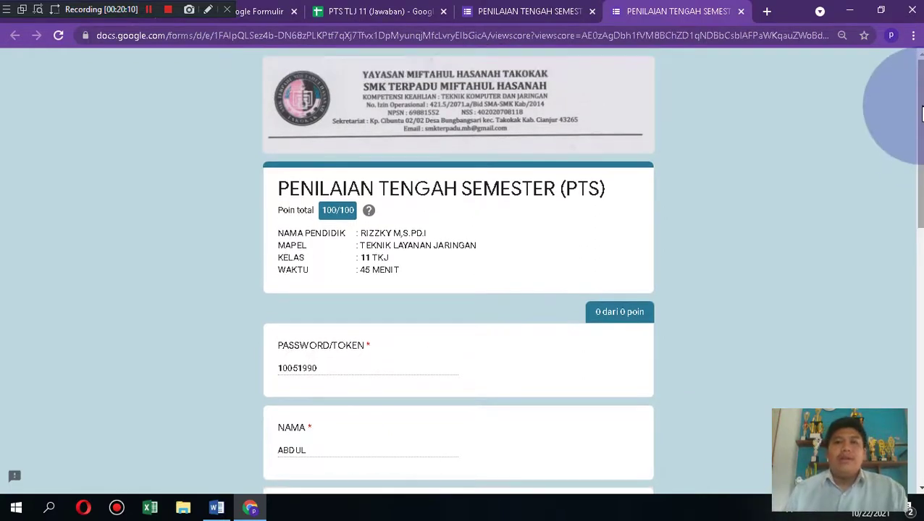